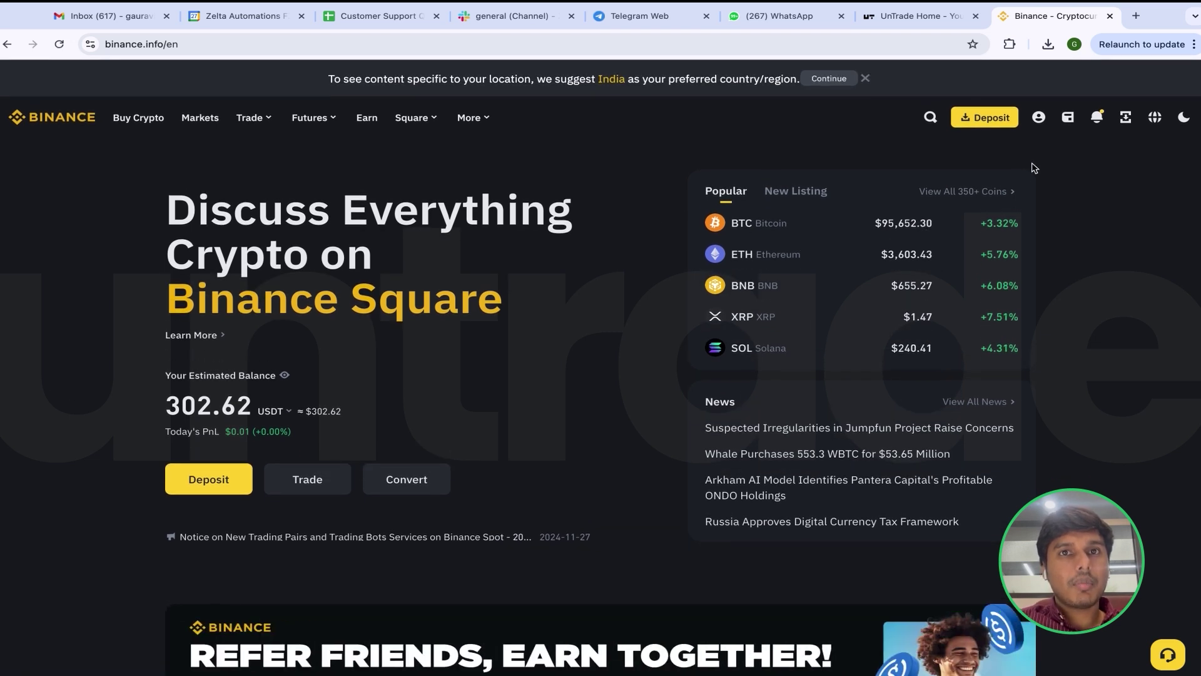
- Go from the profile menu to Sub Accounts and open its API Management page
{"action": "mouse_move", "coordinate": [1044, 118]}
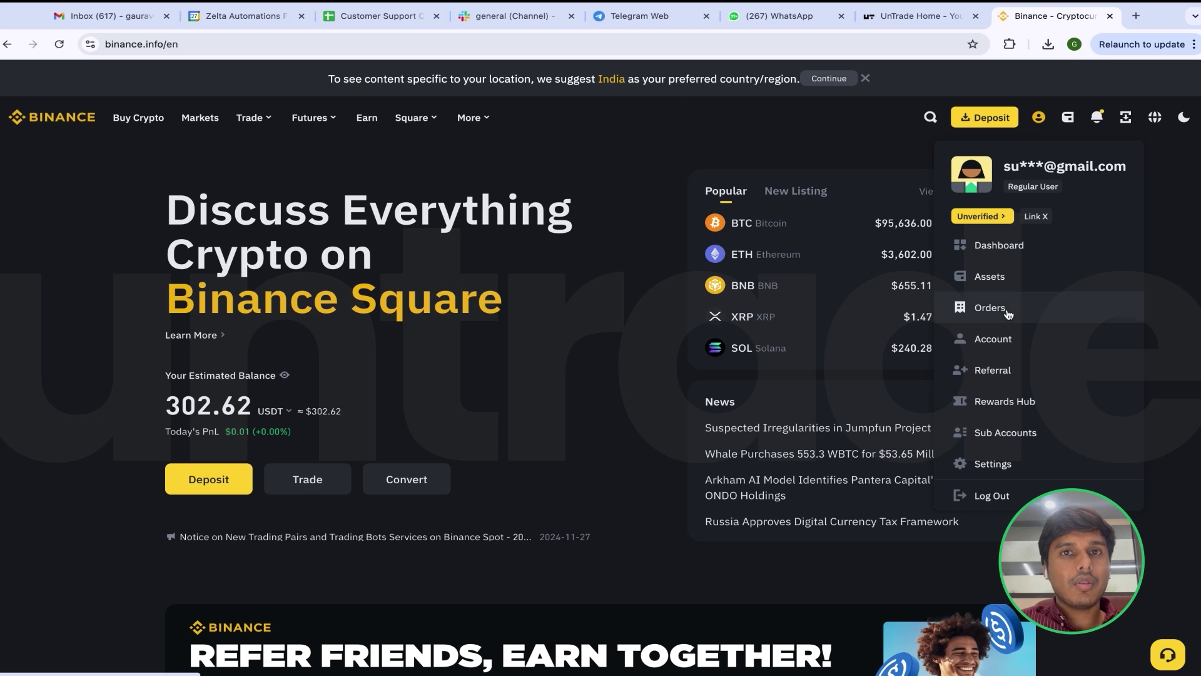
{"action": "left_click", "coordinate": [991, 436]}
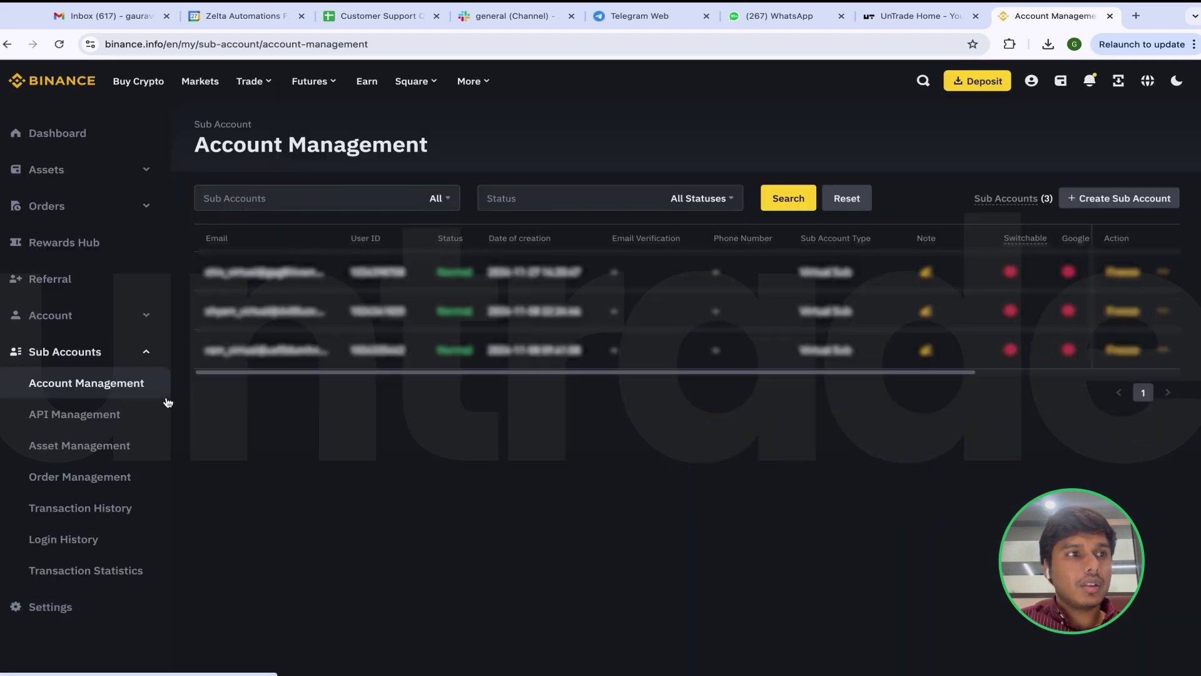
{"action": "scroll", "coordinate": [168, 403], "scroll_direction": "down", "scroll_amount": 1}
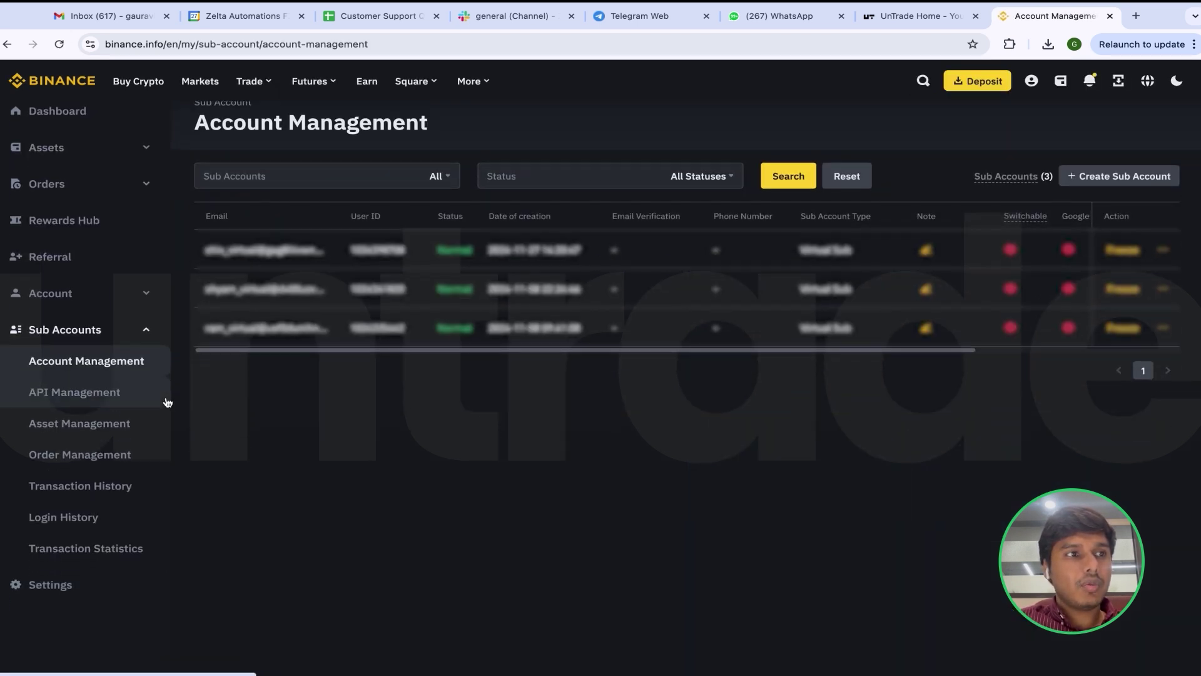
{"action": "left_click", "coordinate": [63, 400]}
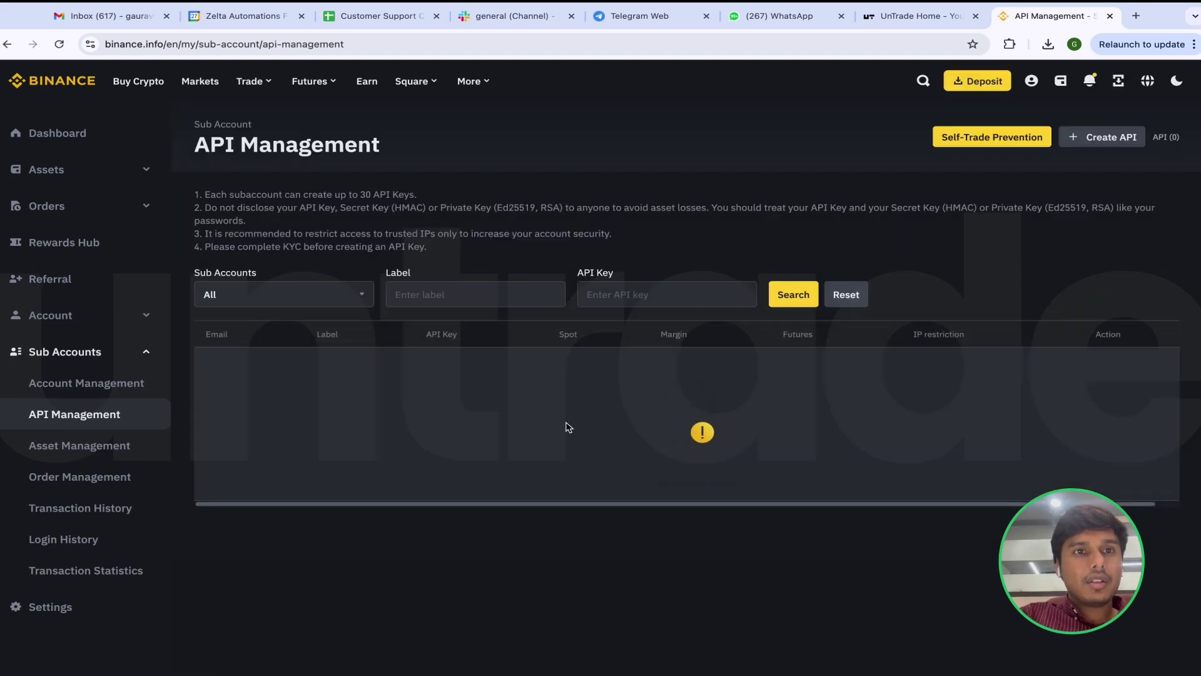
- Create a system-generated API key labelled 'Tarang 3x' for the first sub-account
{"action": "left_click", "coordinate": [1088, 145]}
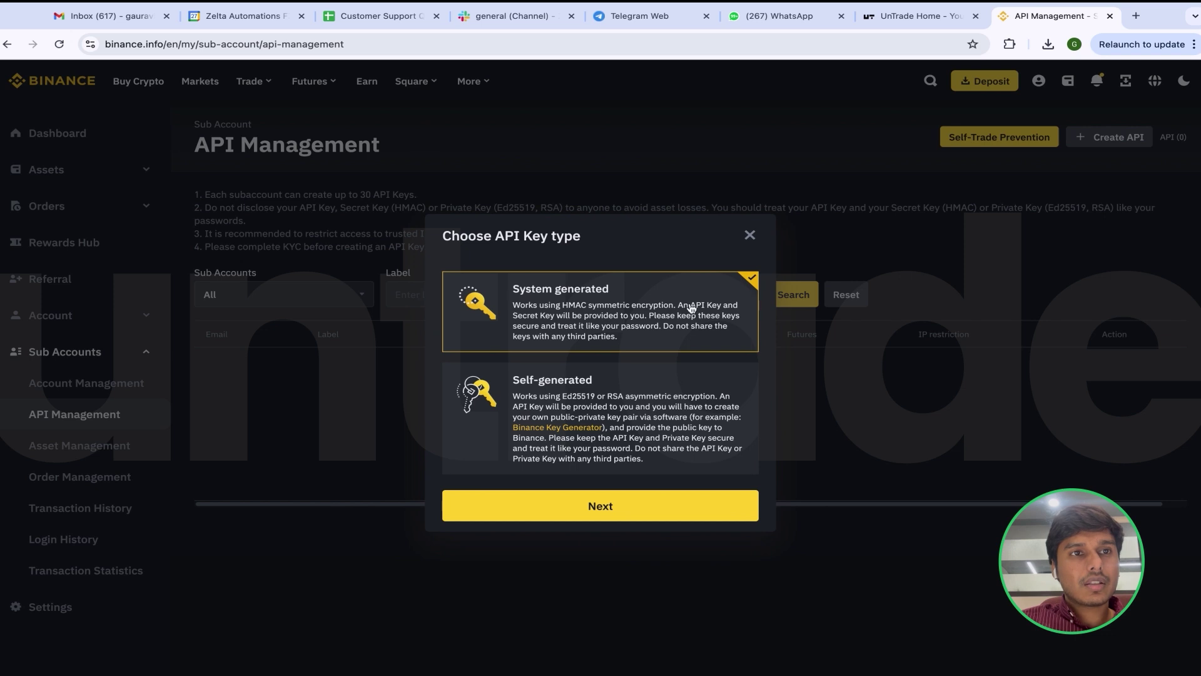
{"action": "left_click", "coordinate": [609, 511]}
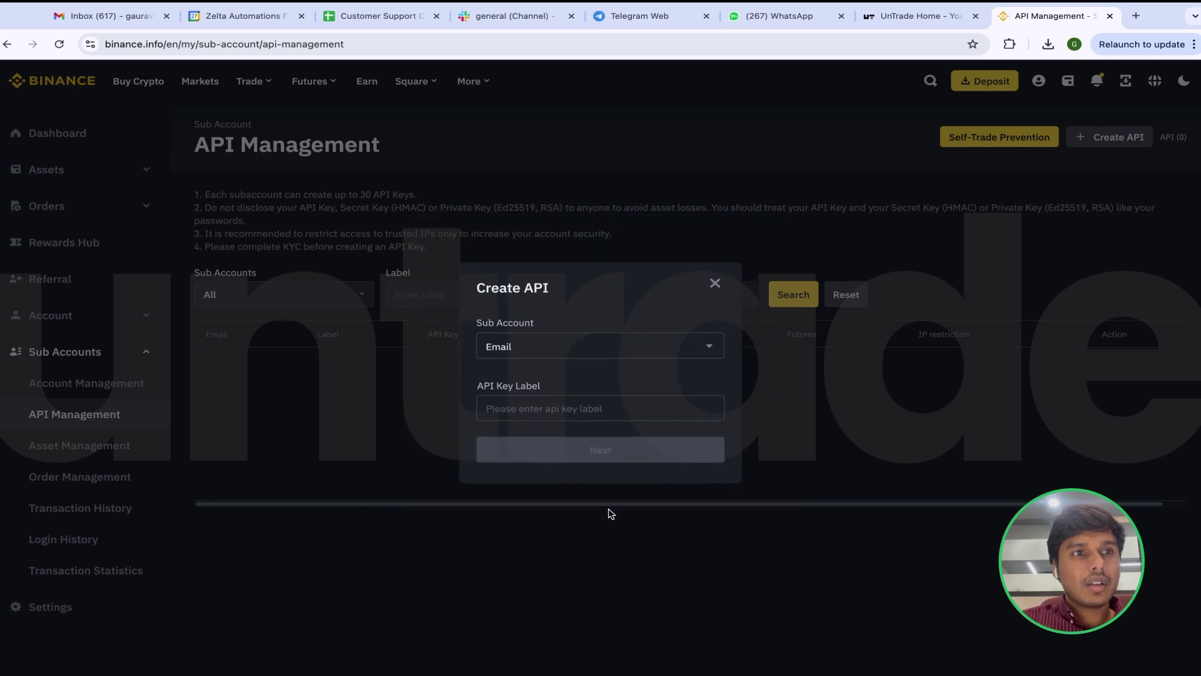
{"action": "left_click", "coordinate": [574, 347]}
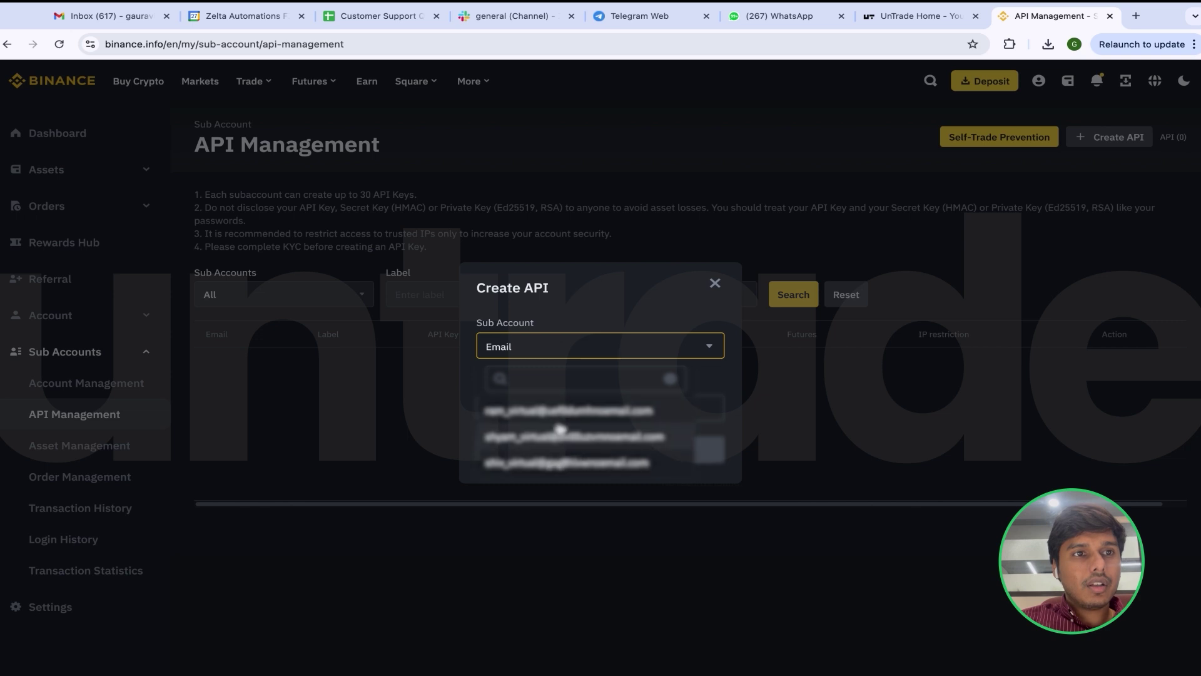
{"action": "left_click", "coordinate": [523, 418]}
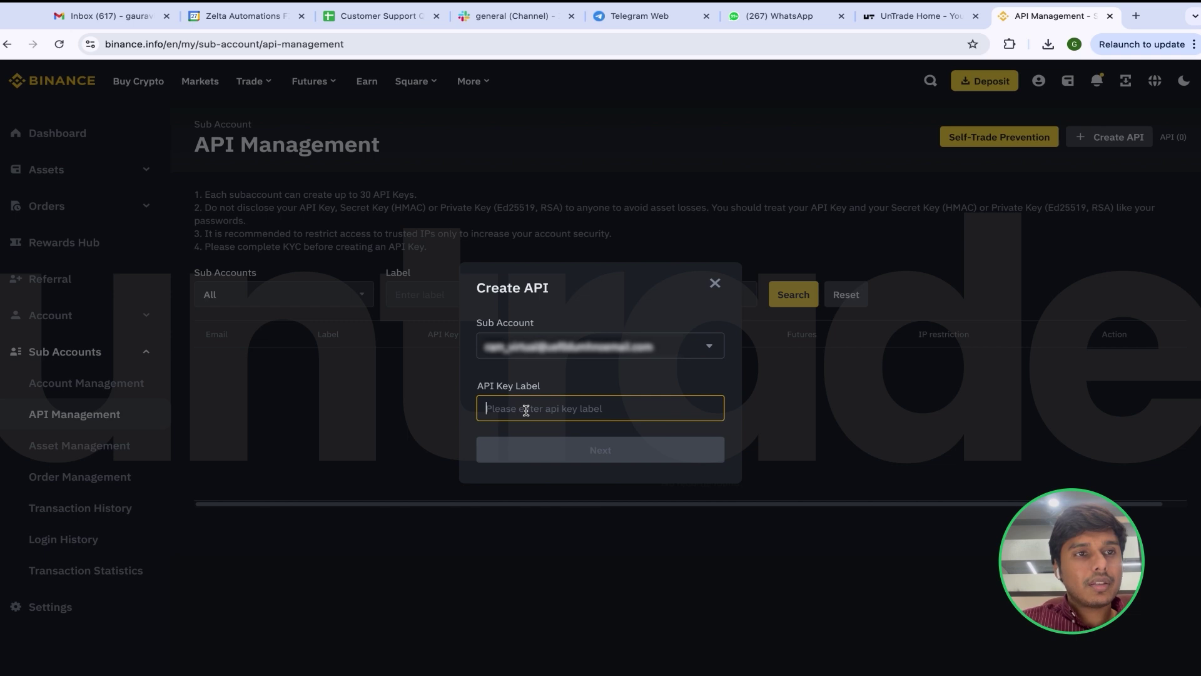
{"action": "type", "text": "Tarang 3x"}
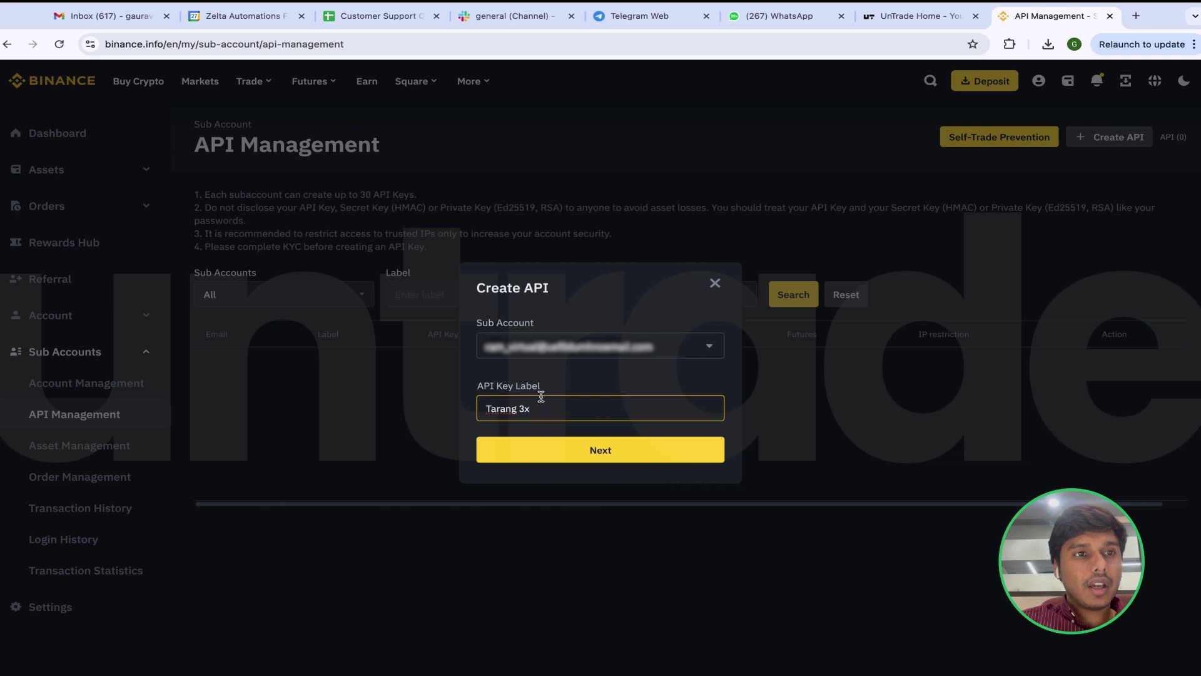
{"action": "left_click", "coordinate": [531, 461]}
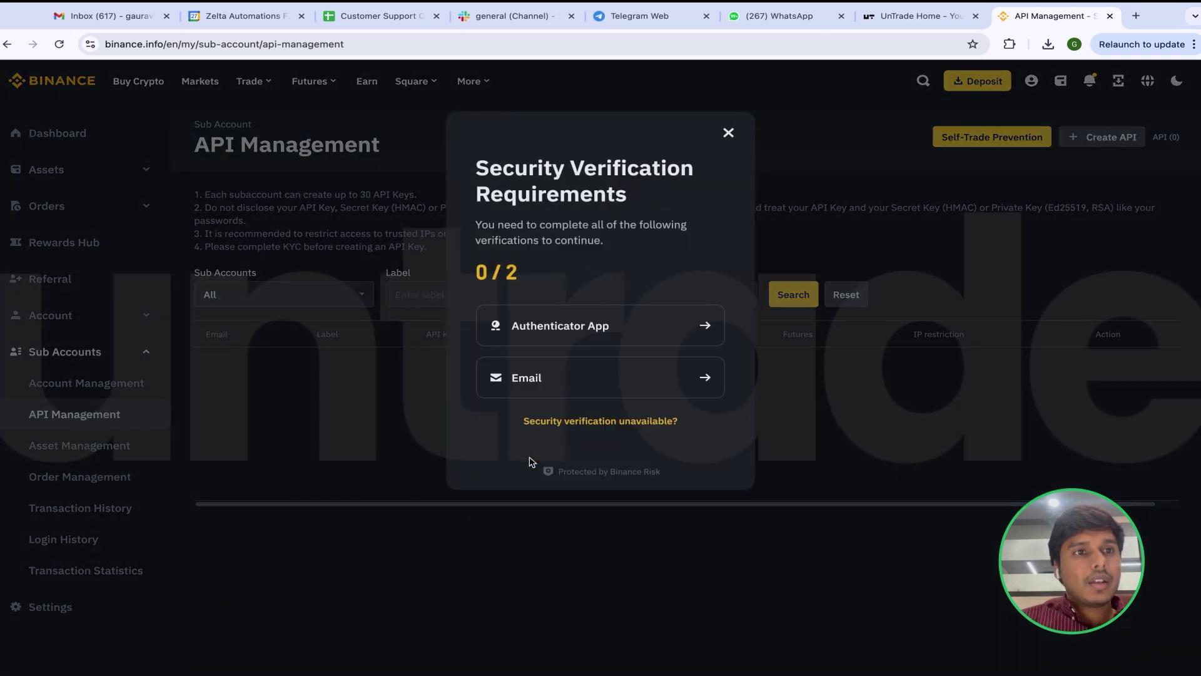
- Enter the authenticator app code and the emailed code to create the Tarang 3x key
{"action": "left_click", "coordinate": [576, 330]}
{"action": "left_click", "coordinate": [551, 303]}
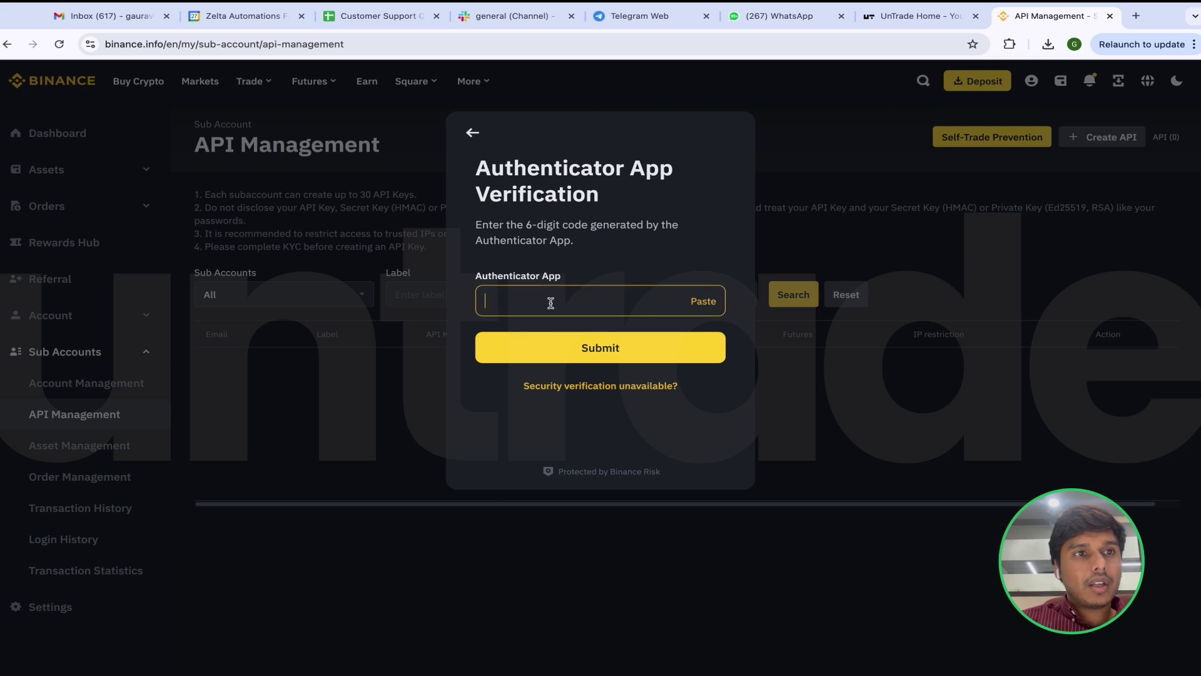
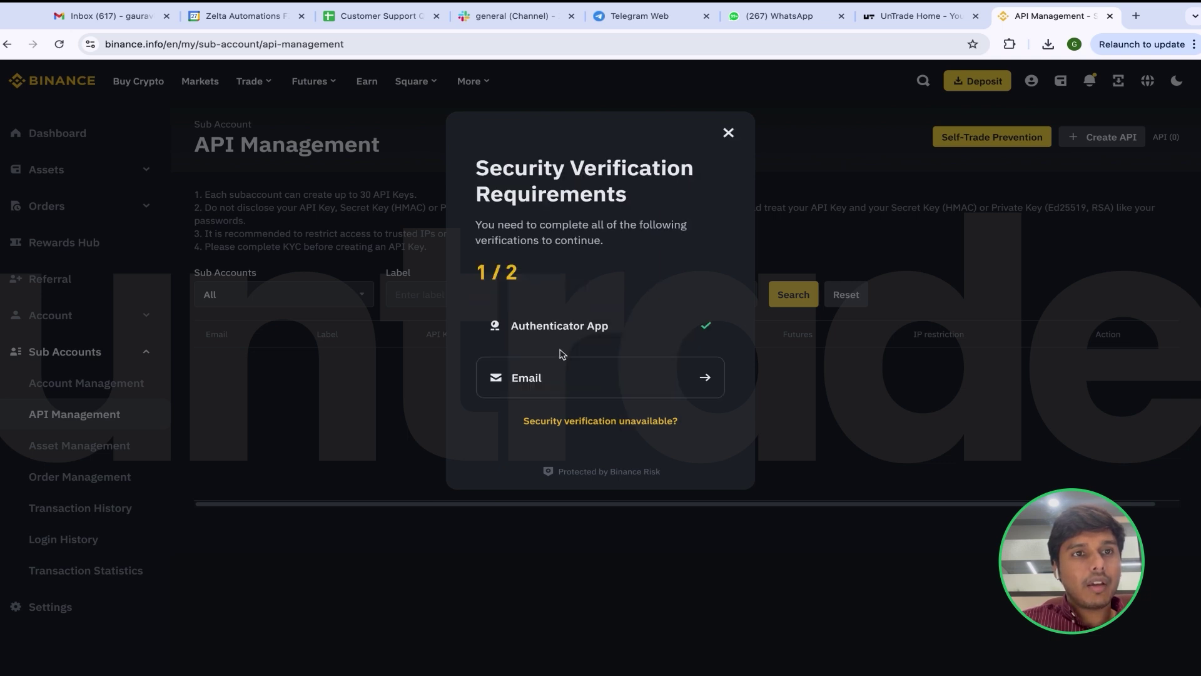
{"action": "left_click", "coordinate": [561, 372]}
{"action": "left_click", "coordinate": [576, 278]}
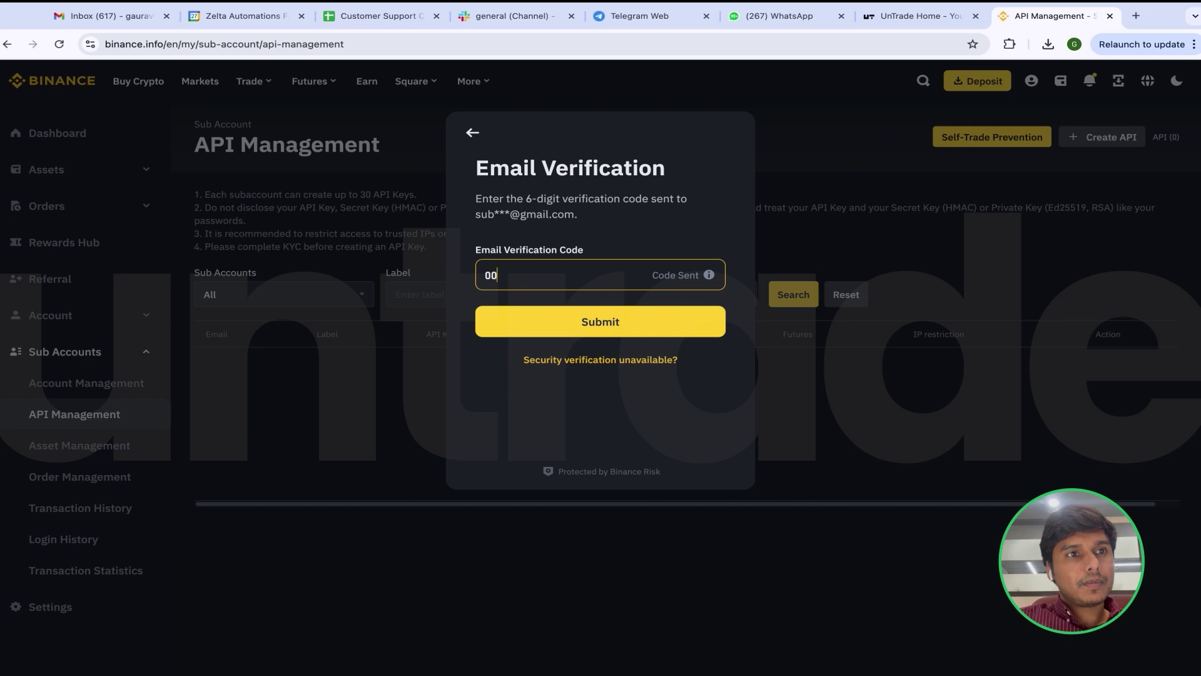
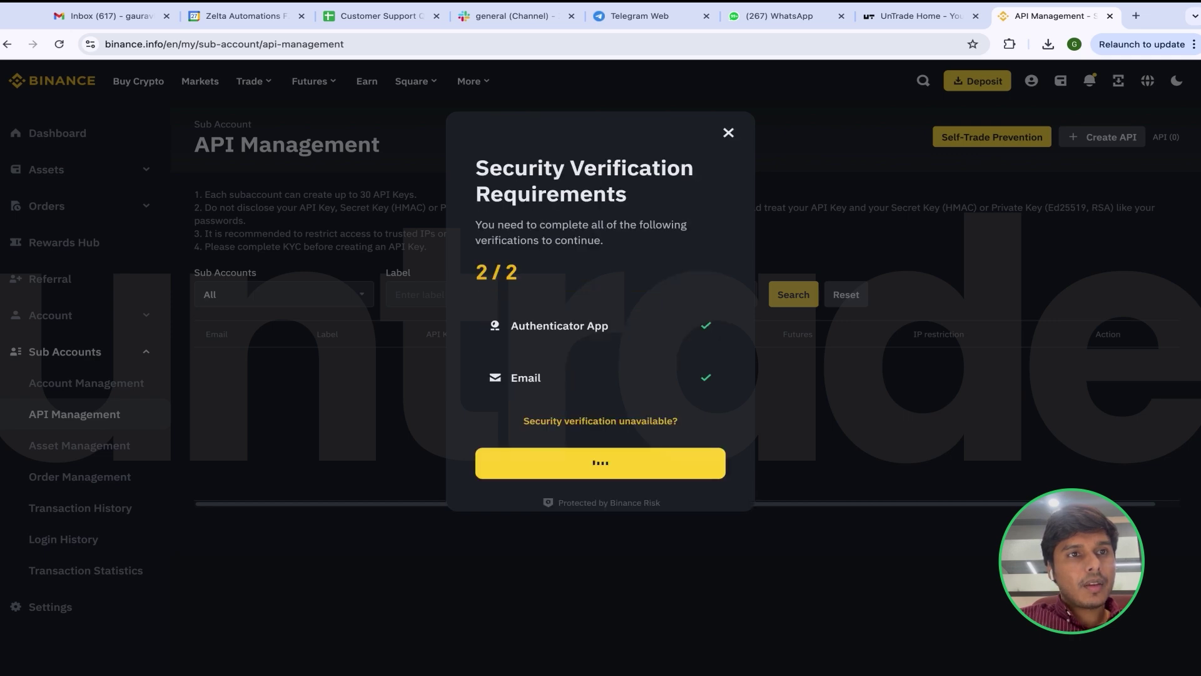
{"action": "scroll", "coordinate": [566, 337], "scroll_direction": "down", "scroll_amount": 2}
- Copy the new Tarang 3x API key and switch over to UnTrade
{"action": "scroll", "coordinate": [611, 407], "scroll_direction": "down", "scroll_amount": 2}
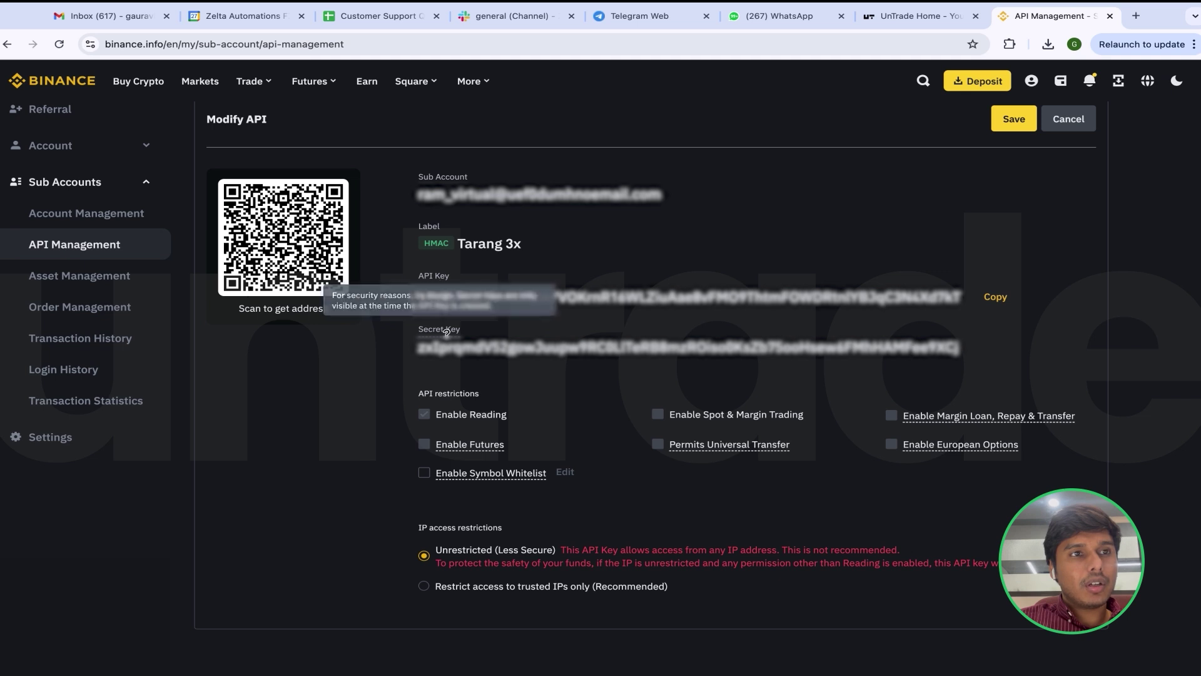
{"action": "scroll", "coordinate": [440, 282], "scroll_direction": "down", "scroll_amount": 1}
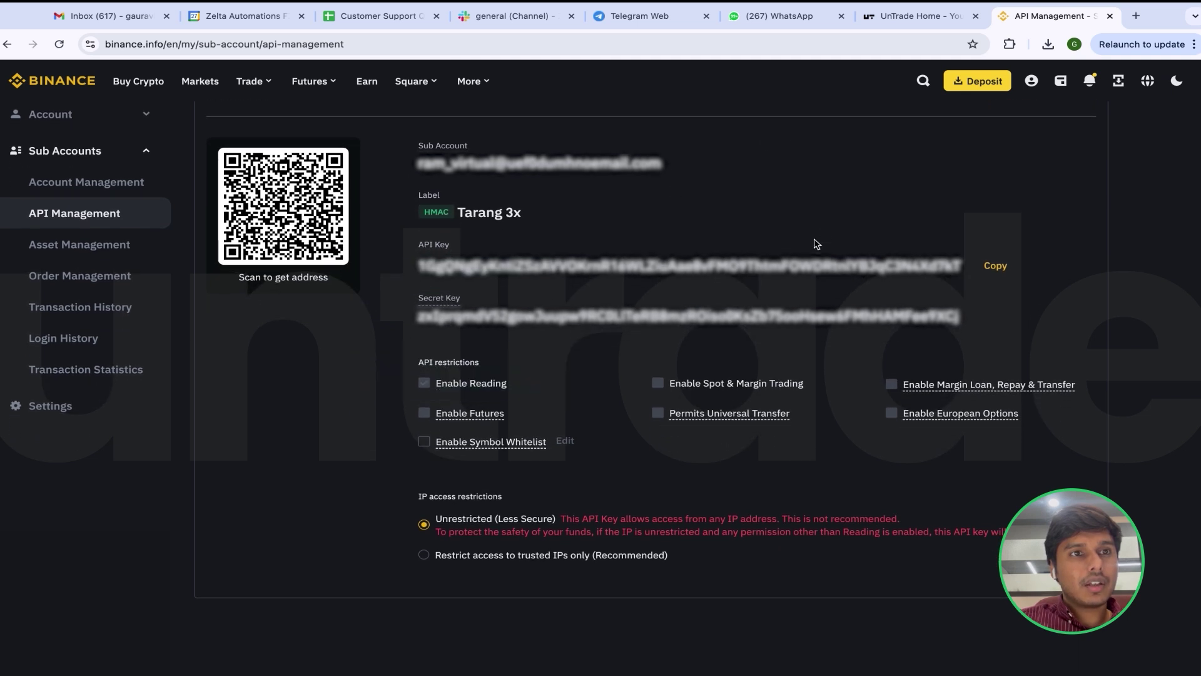
{"action": "left_click", "coordinate": [1013, 265]}
{"action": "left_click", "coordinate": [924, 25]}
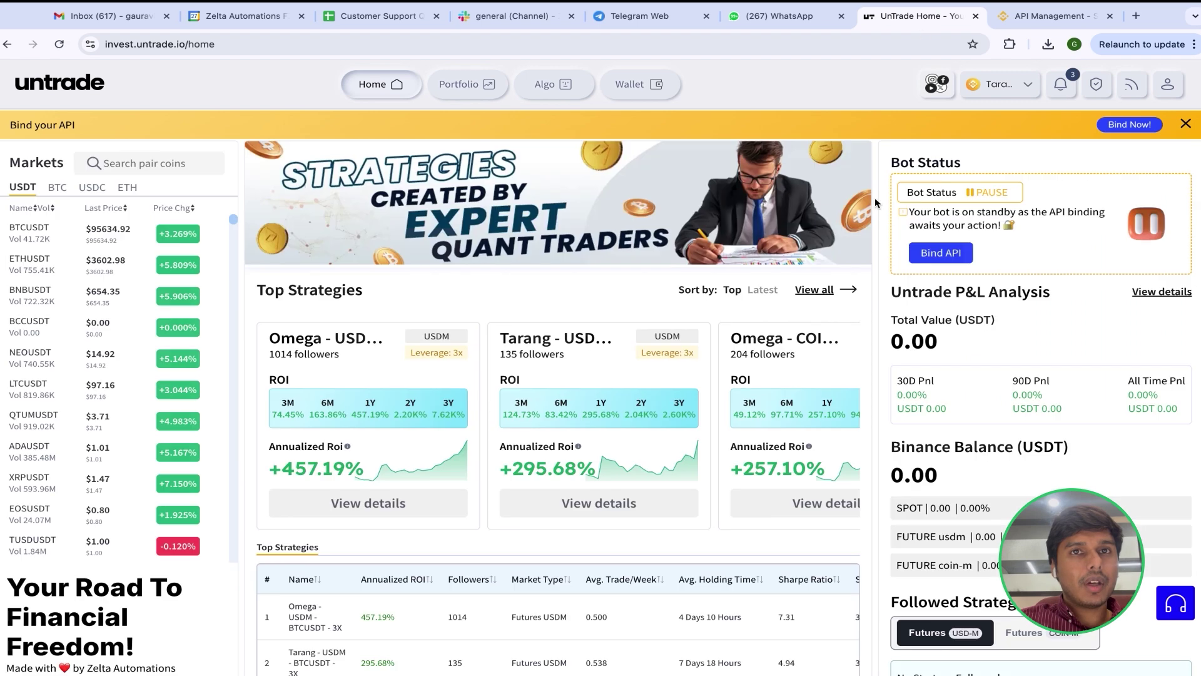
- Add a new API profile in UnTrade with Binance chosen as the exchange
{"action": "left_click", "coordinate": [1014, 97]}
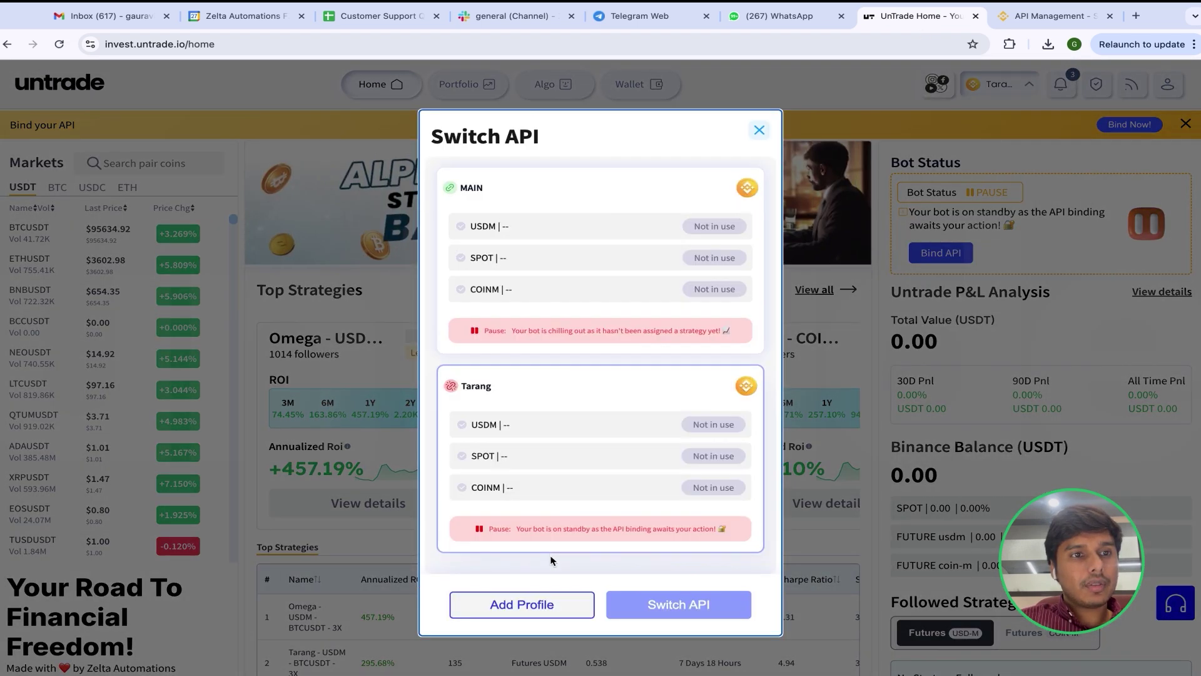
{"action": "left_click", "coordinate": [506, 606]}
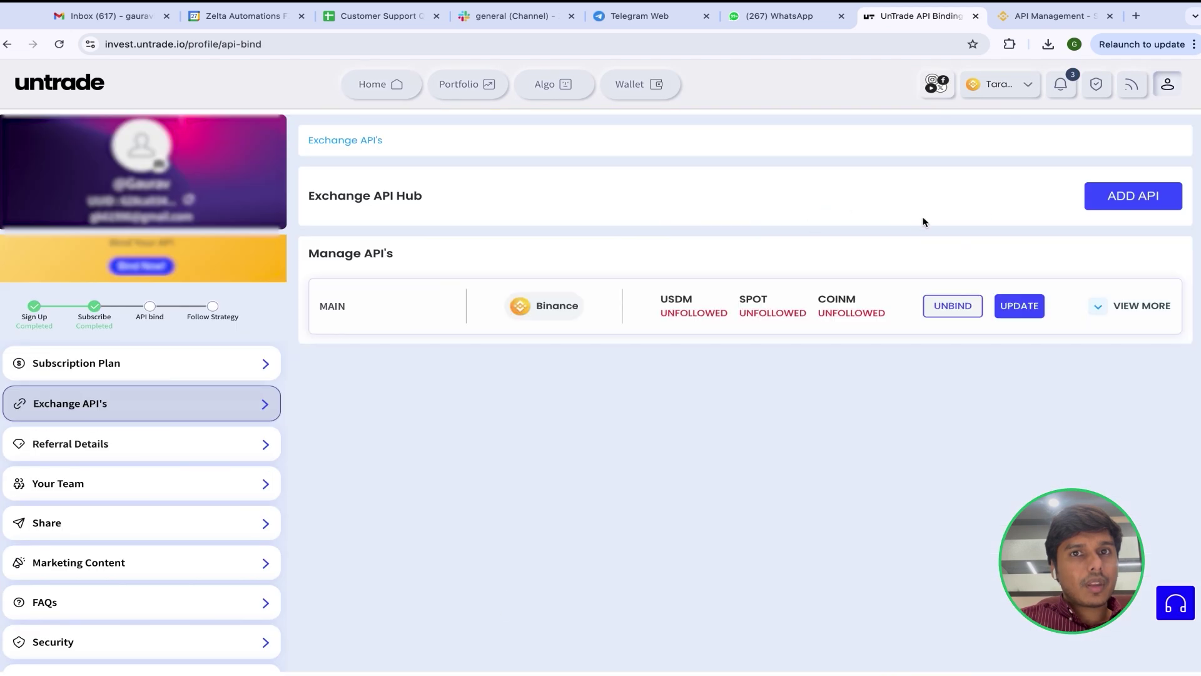
{"action": "left_click", "coordinate": [1109, 206]}
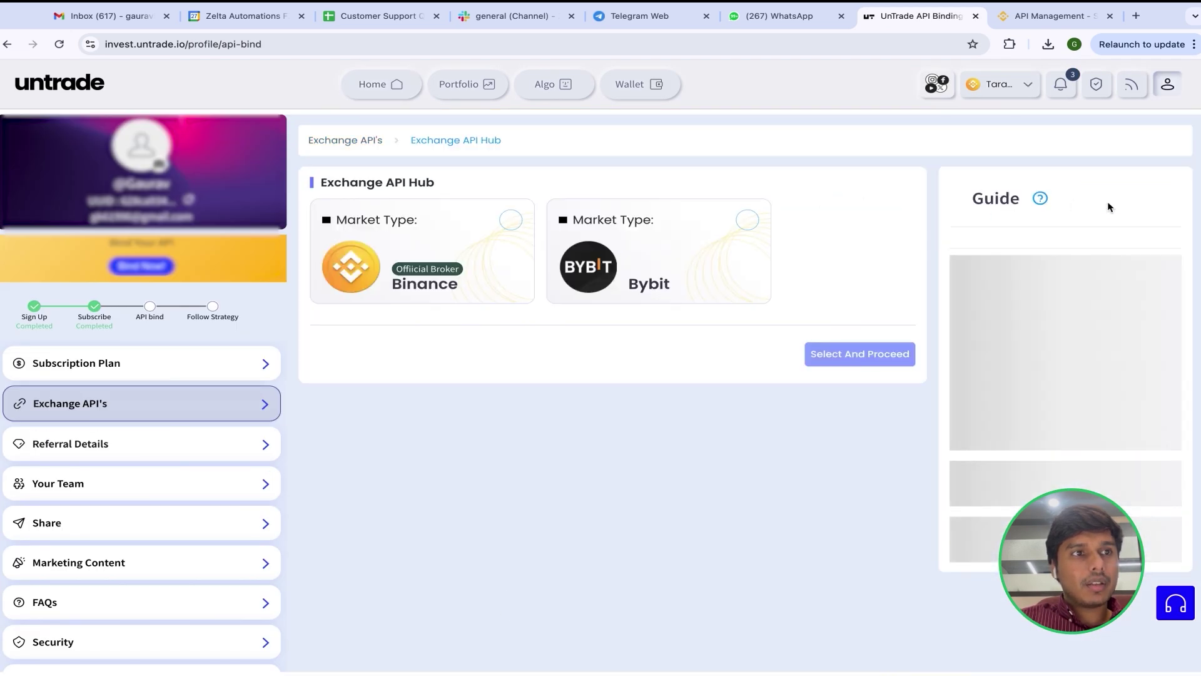
{"action": "left_click", "coordinate": [488, 237]}
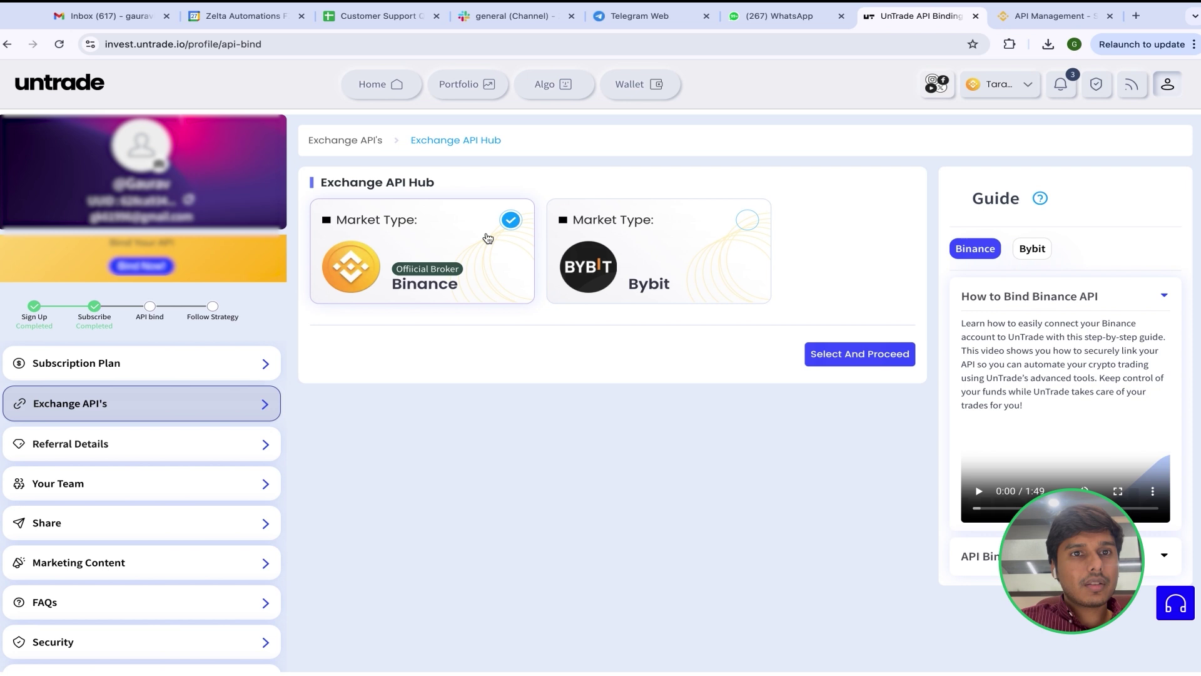
{"action": "left_click", "coordinate": [837, 366]}
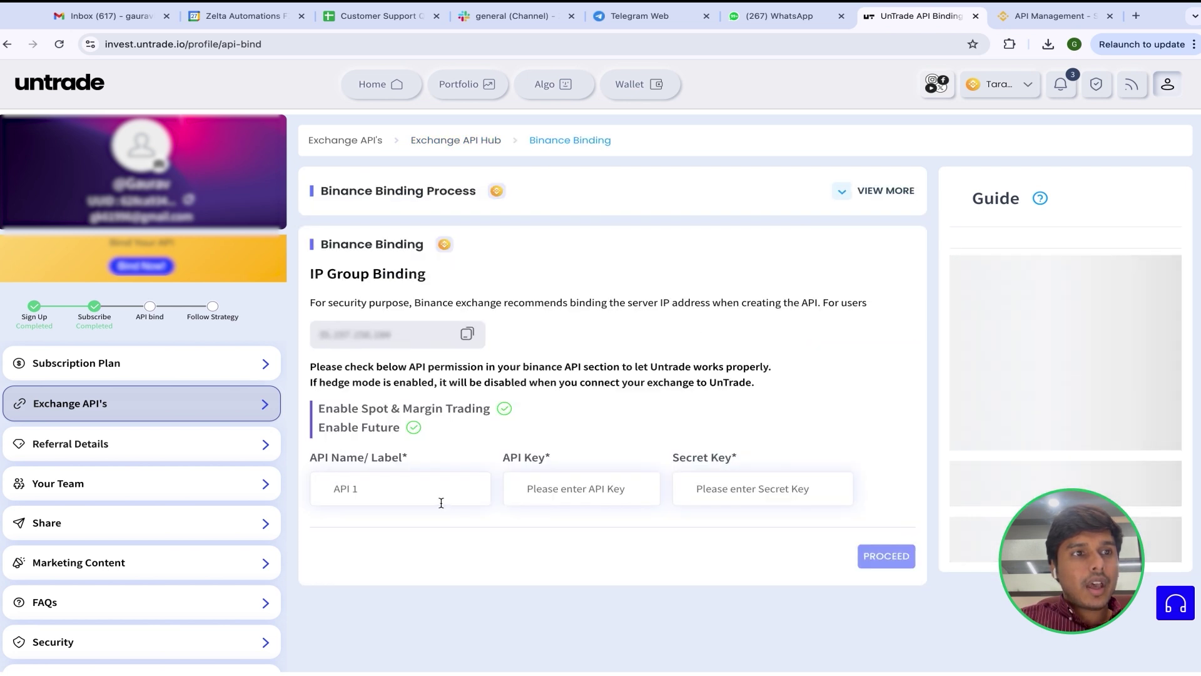
- Name the binding 'Tarang 3x', paste the API key, and copy UnTrade's server IP
{"action": "type", "text": "Taa"}
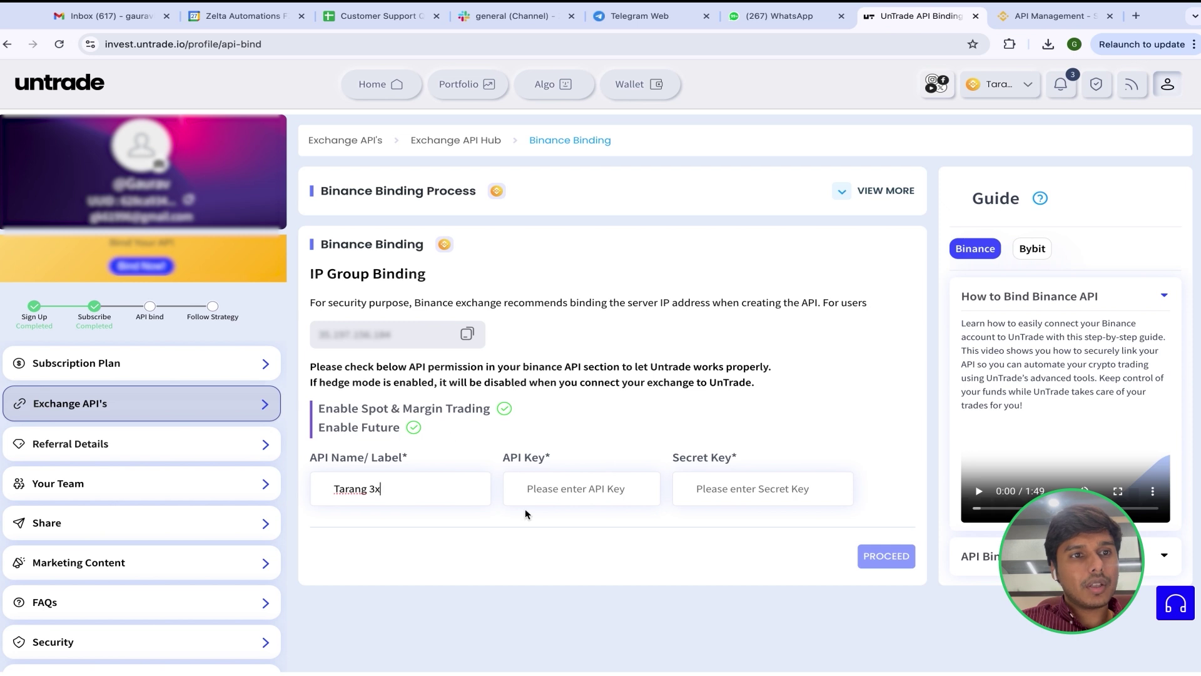
{"action": "left_click", "coordinate": [546, 492]}
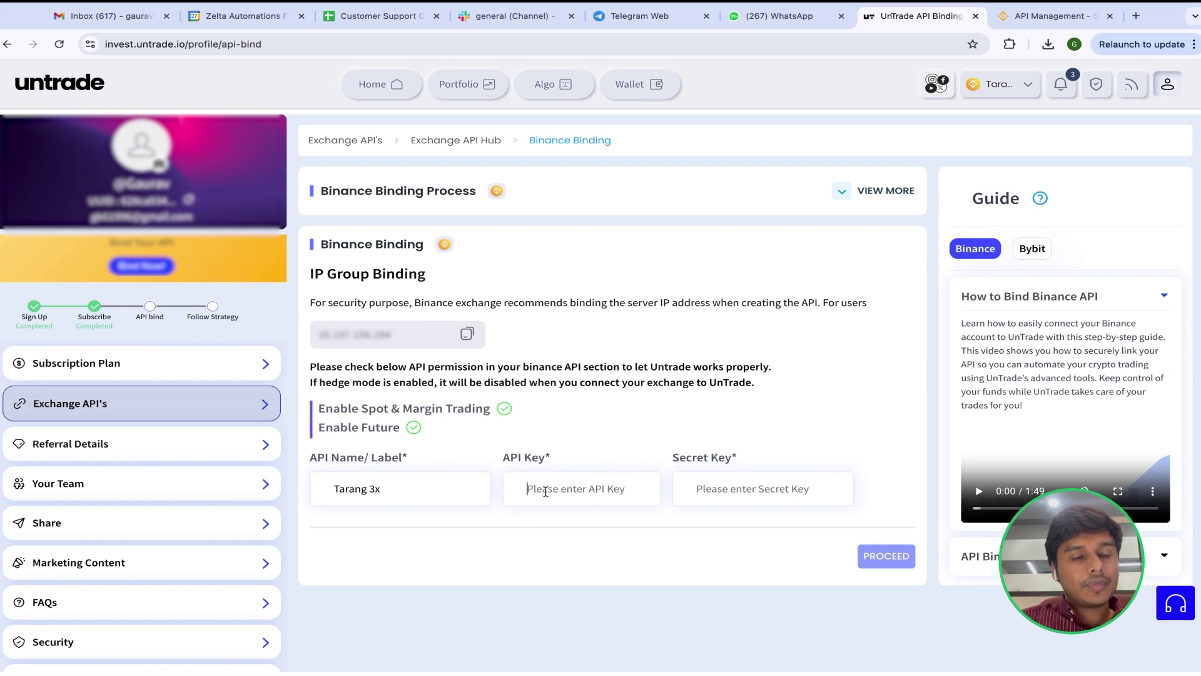
{"action": "key", "text": "super+v"}
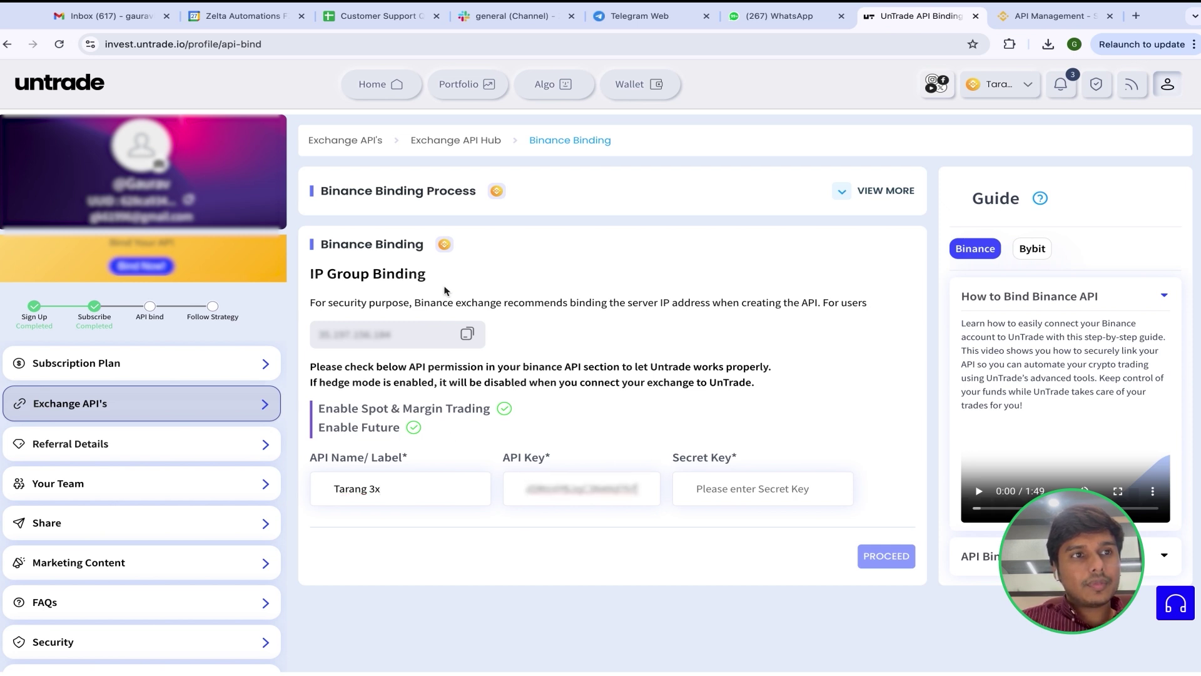
{"action": "left_click", "coordinate": [465, 341]}
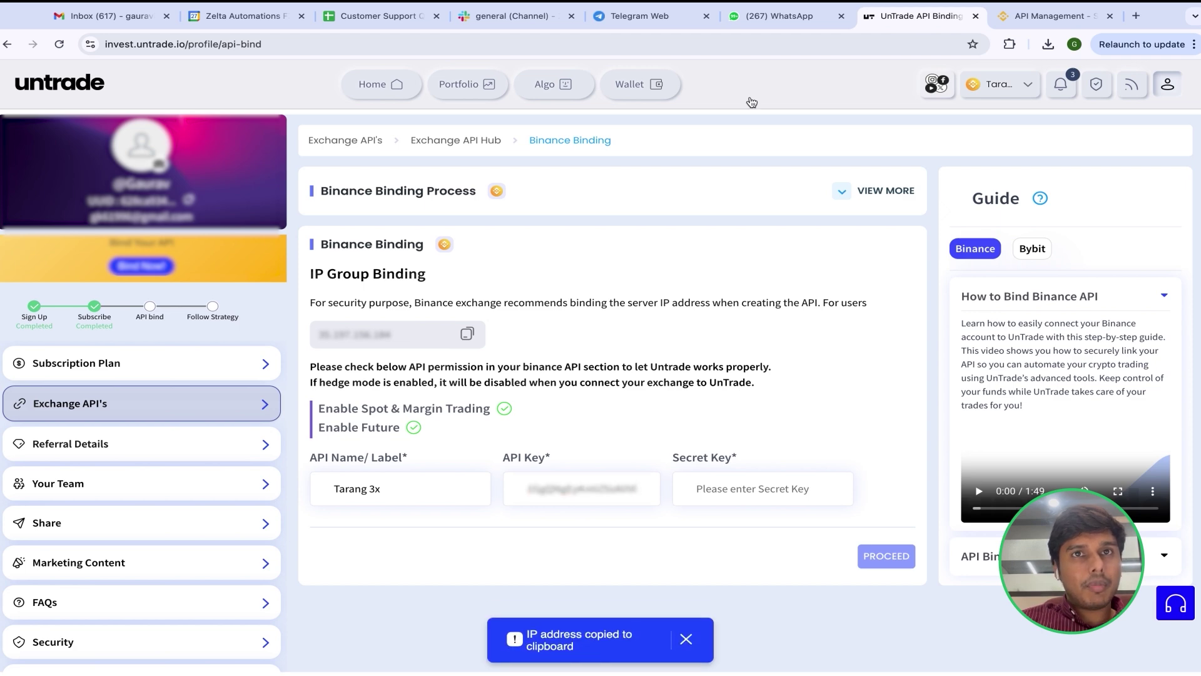
{"action": "left_click", "coordinate": [1019, 25]}
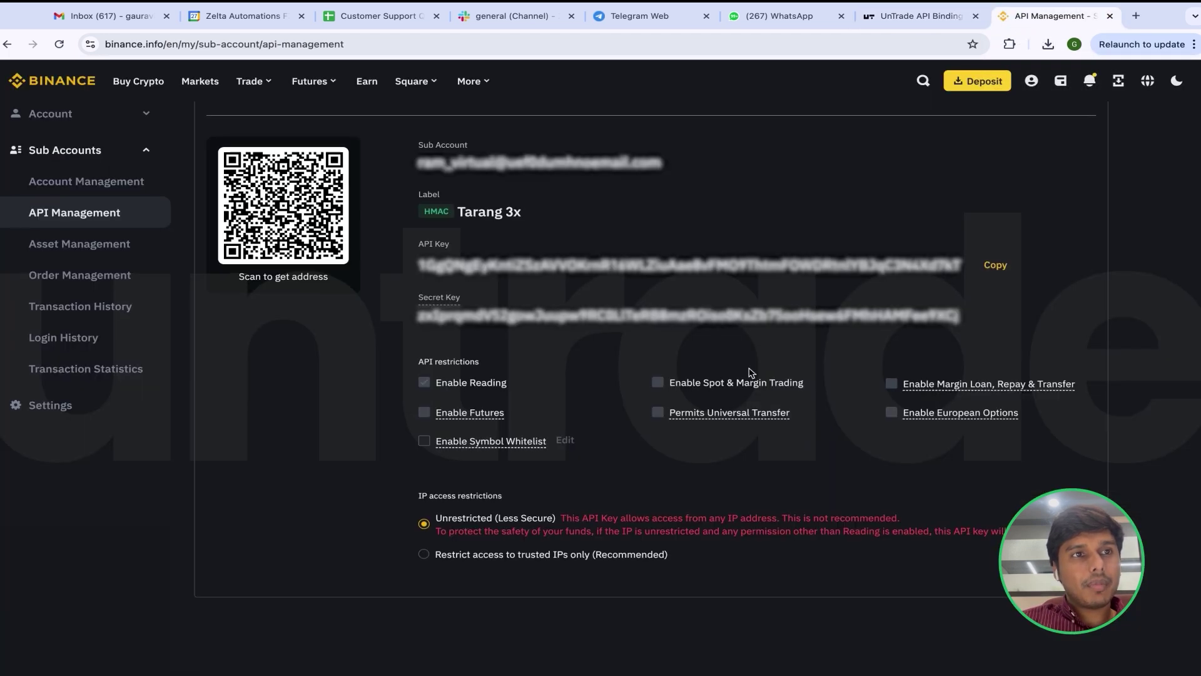
- Restrict the Tarang 3x key to trusted IP 35.197.156.184 and enable Futures trading
{"action": "scroll", "coordinate": [442, 438], "scroll_direction": "down", "scroll_amount": 2}
{"action": "left_click", "coordinate": [426, 389]}
{"action": "left_click", "coordinate": [469, 415]}
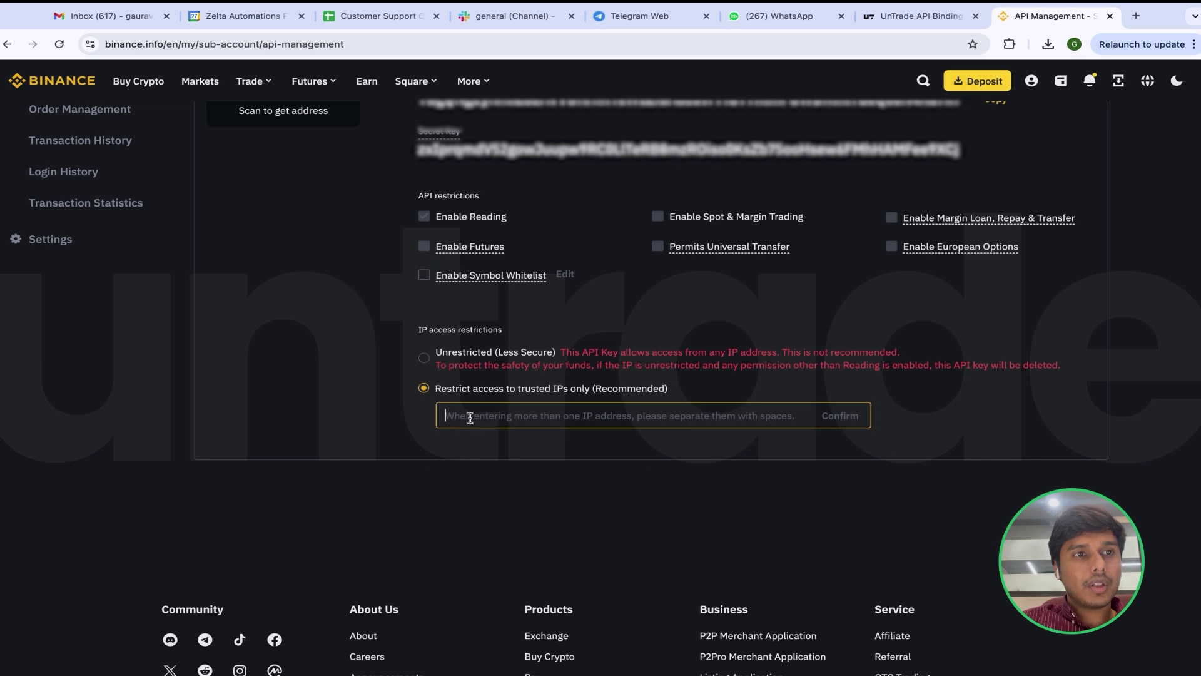
{"action": "key", "text": "ctrl+v"}
{"action": "left_click", "coordinate": [840, 416]}
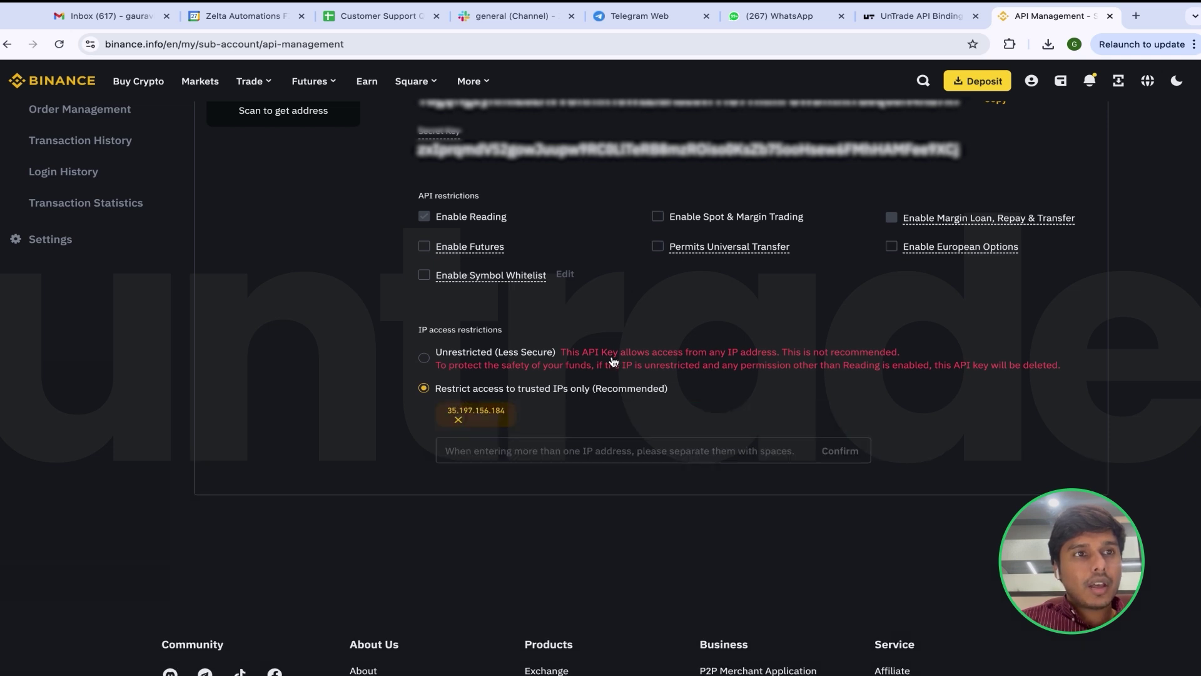
{"action": "scroll", "coordinate": [613, 362], "scroll_direction": "up", "scroll_amount": 2}
{"action": "left_click", "coordinate": [423, 335]}
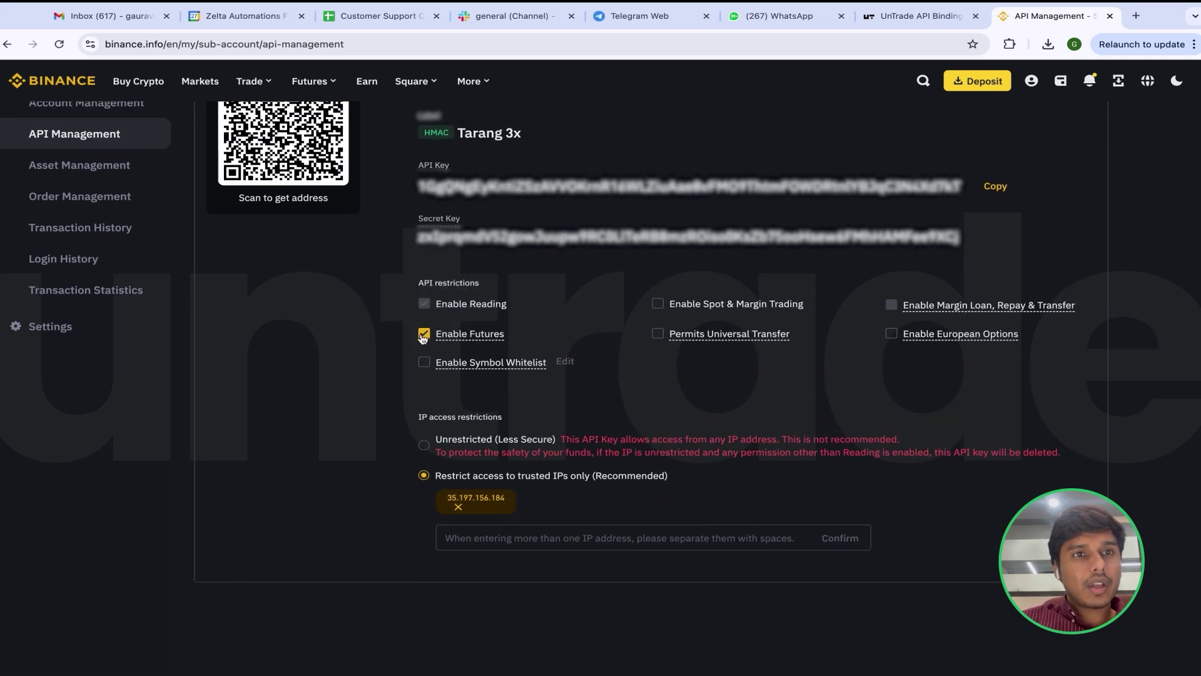
- Copy the Binance secret key for the UnTrade binding form
{"action": "scroll", "coordinate": [717, 293], "scroll_direction": "up", "scroll_amount": 1}
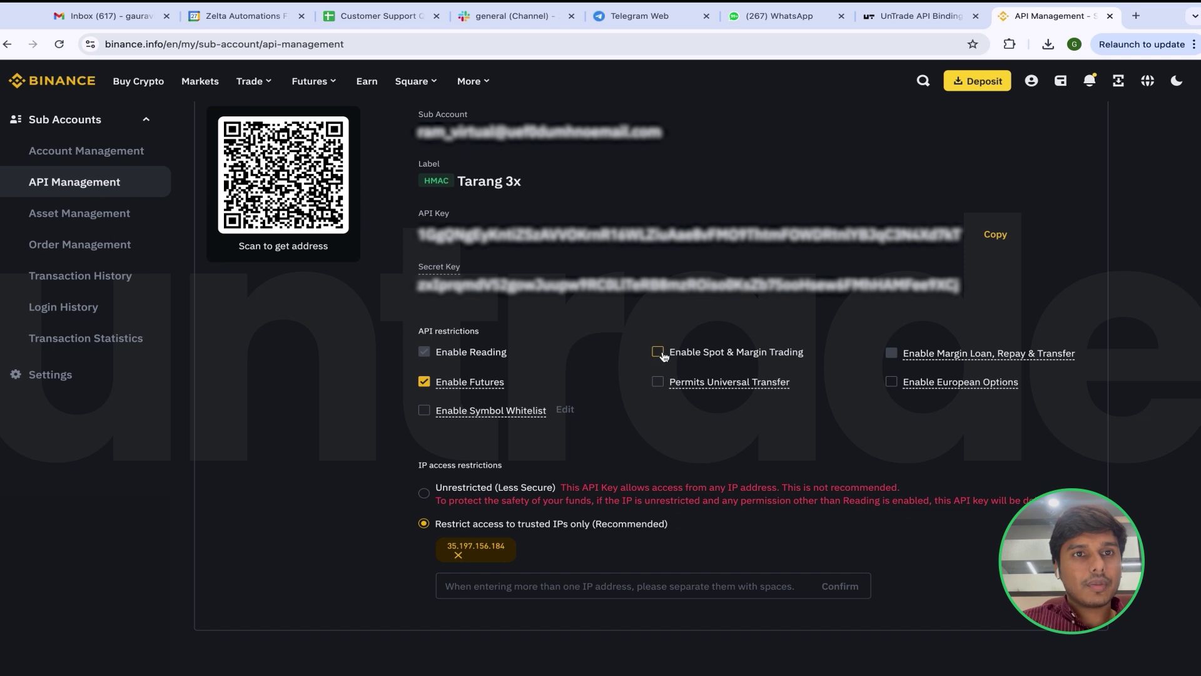
{"action": "scroll", "coordinate": [839, 306], "scroll_direction": "up", "scroll_amount": 1}
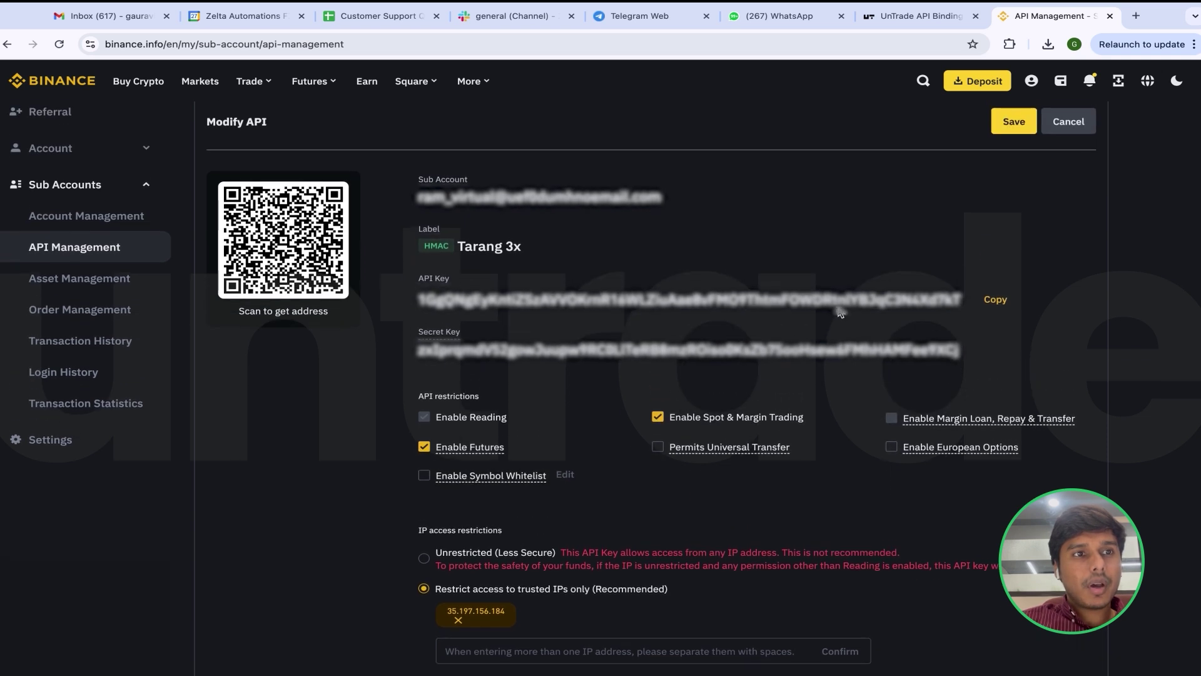
{"action": "double_click", "coordinate": [607, 349]}
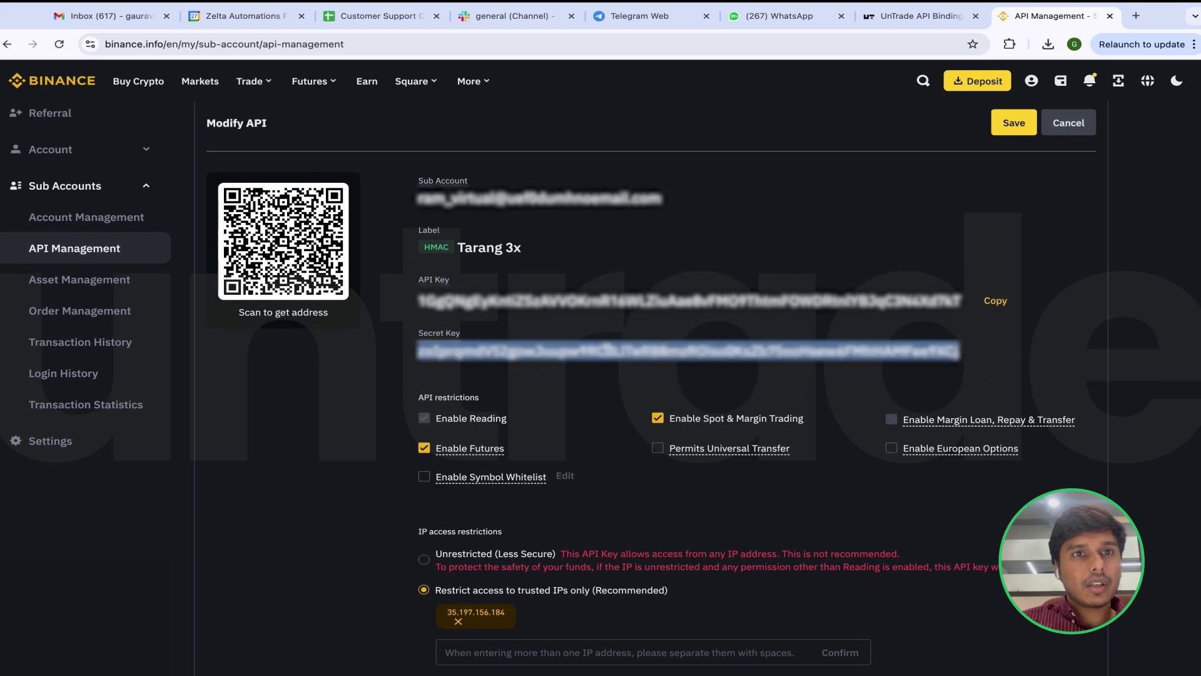
{"action": "left_click", "coordinate": [915, 13]}
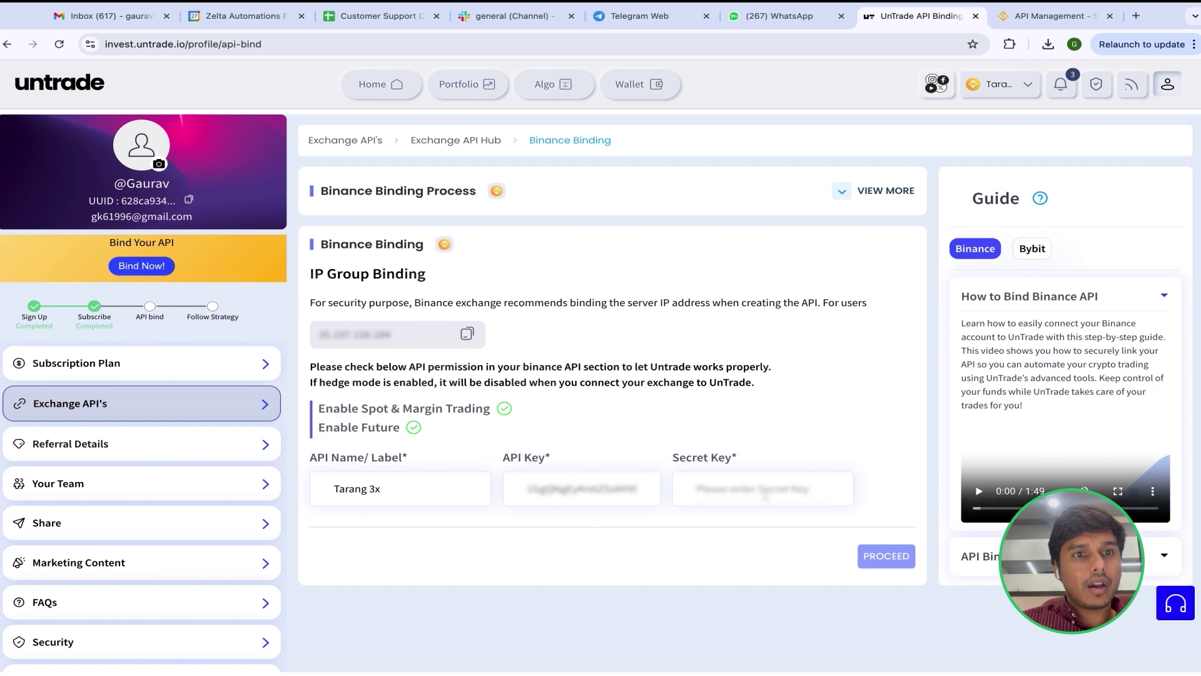
{"action": "left_click", "coordinate": [1039, 15]}
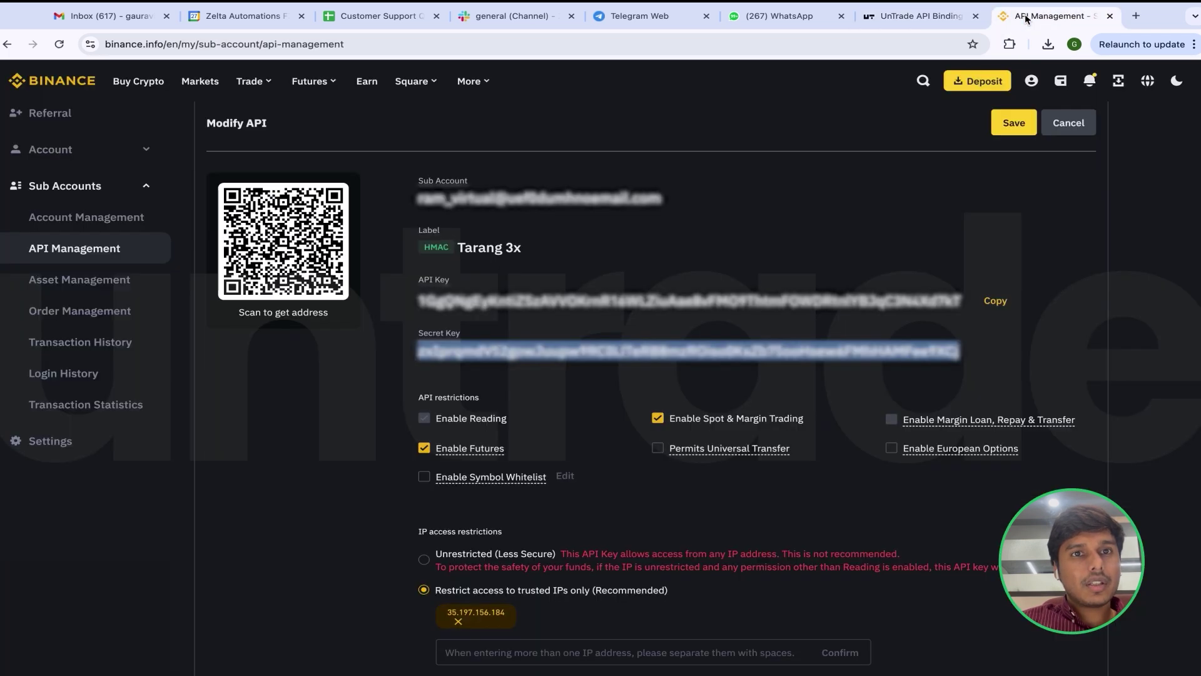
- Save the updated key permissions, bringing up the security verification
{"action": "scroll", "coordinate": [857, 314], "scroll_direction": "up", "scroll_amount": 1}
{"action": "scroll", "coordinate": [858, 315], "scroll_direction": "down", "scroll_amount": 1}
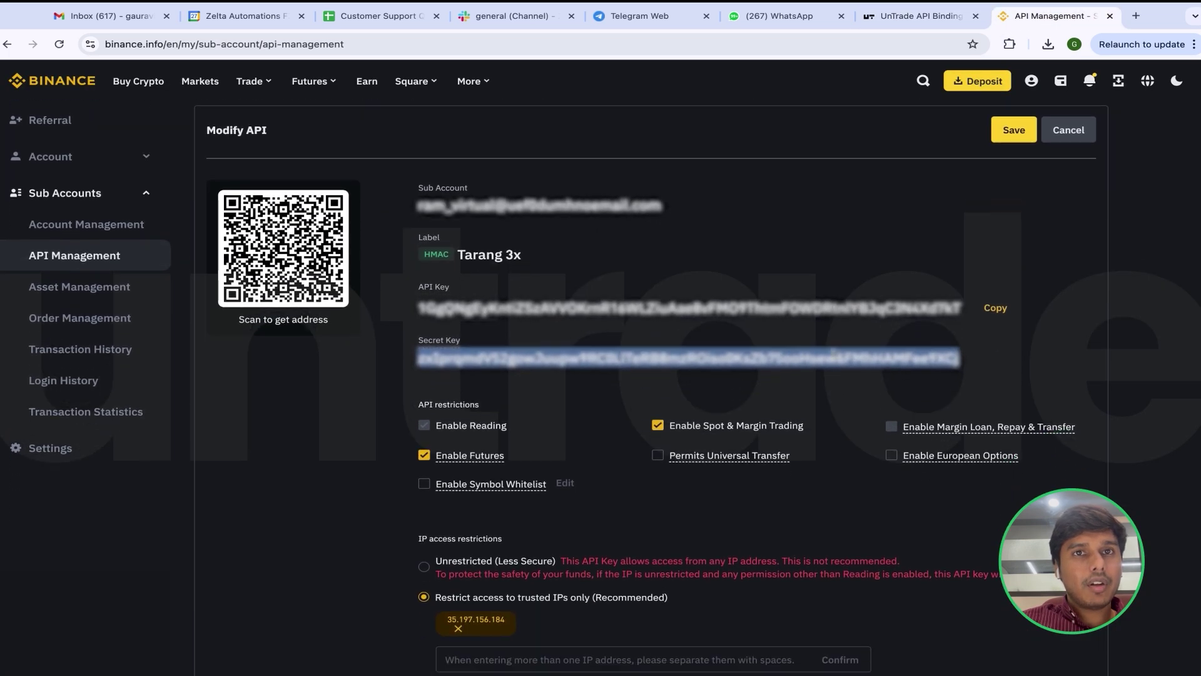
{"action": "left_click", "coordinate": [1010, 130]}
{"action": "left_click", "coordinate": [1008, 131]}
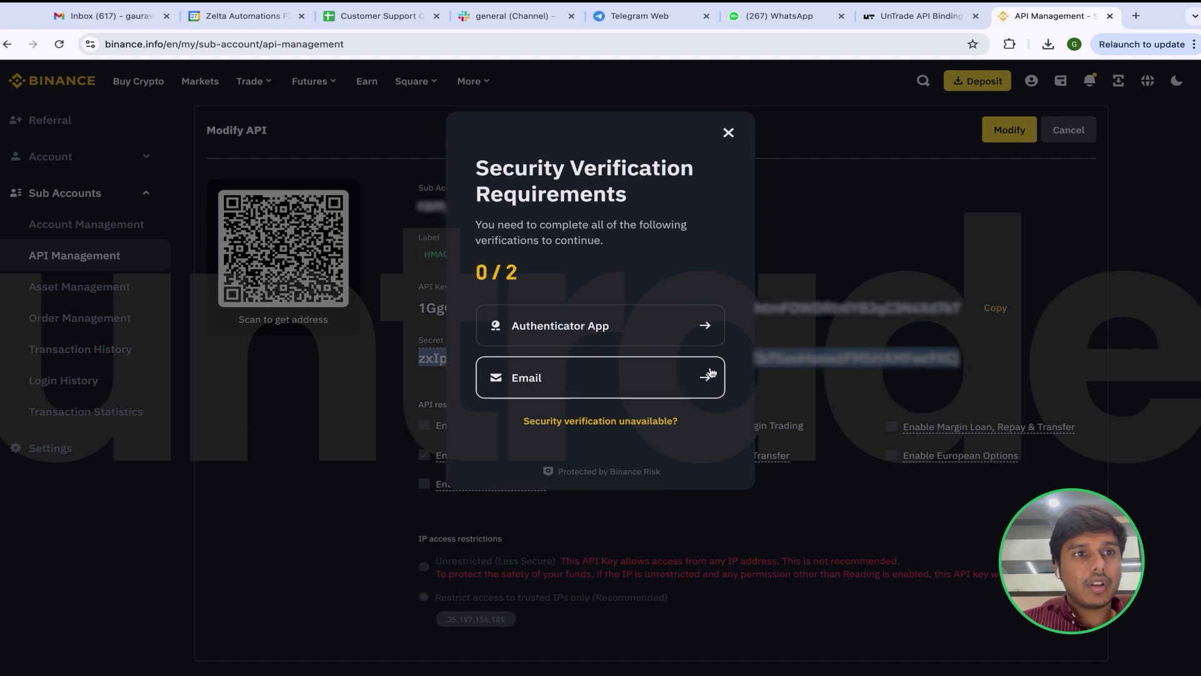
- Confirm the Tarang 3x key update with the authenticator and emailed verification codes
{"action": "left_click", "coordinate": [664, 334]}
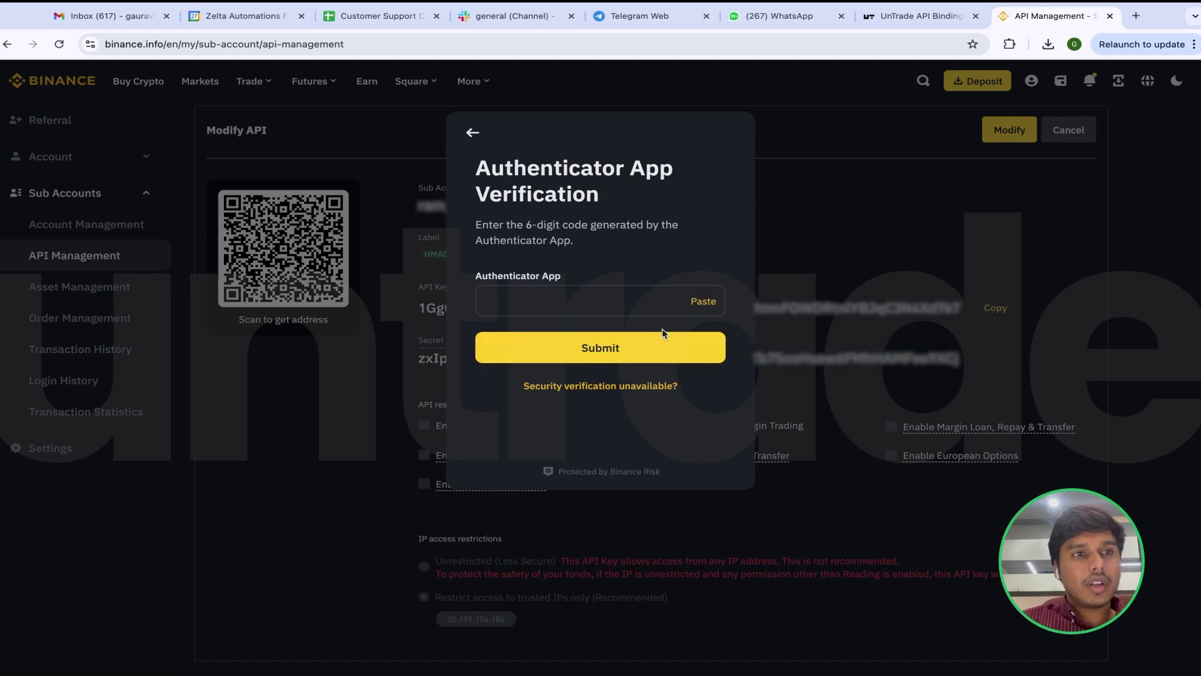
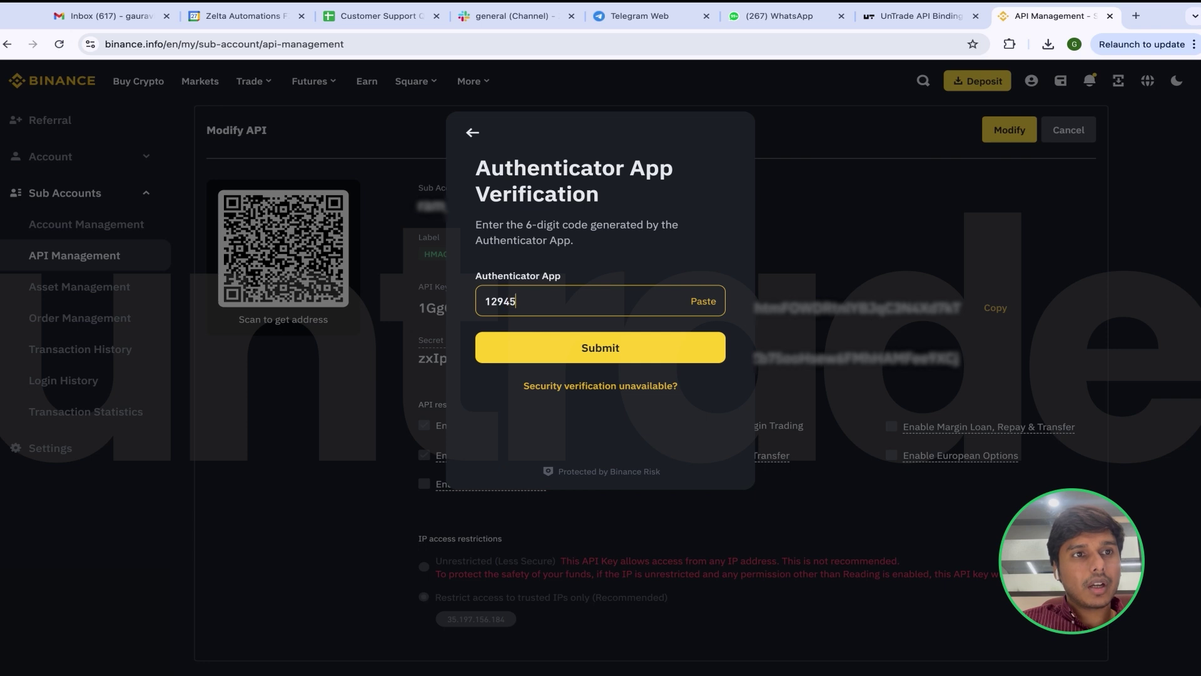
{"action": "left_click", "coordinate": [595, 374]}
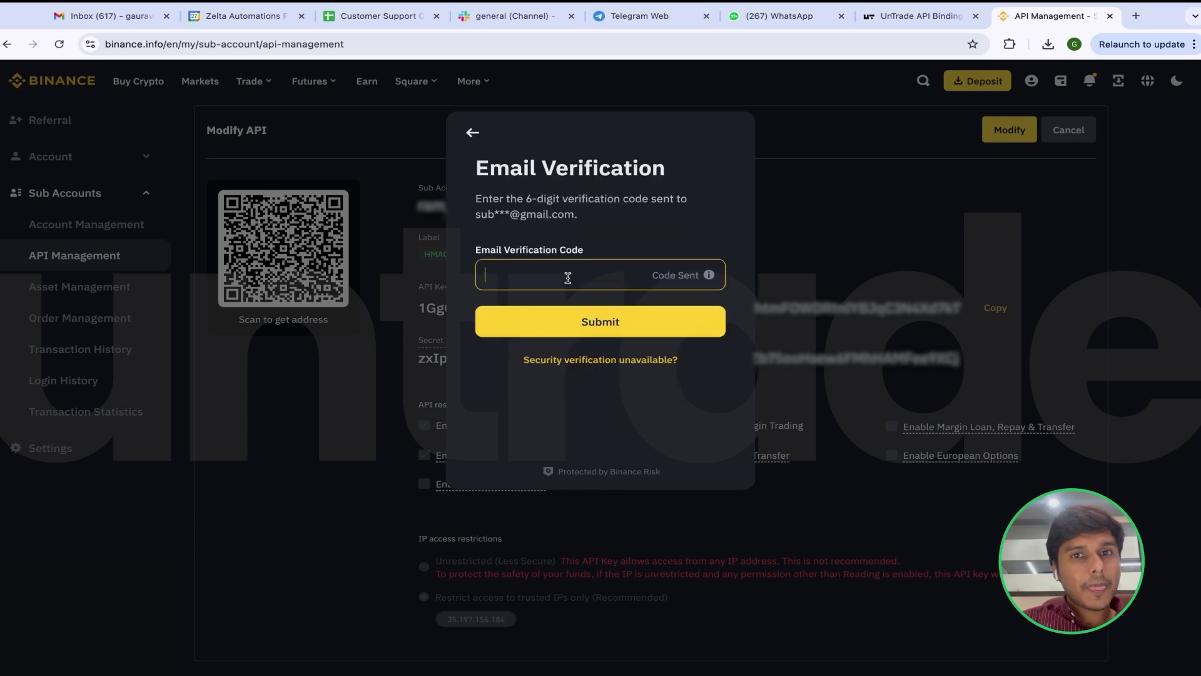
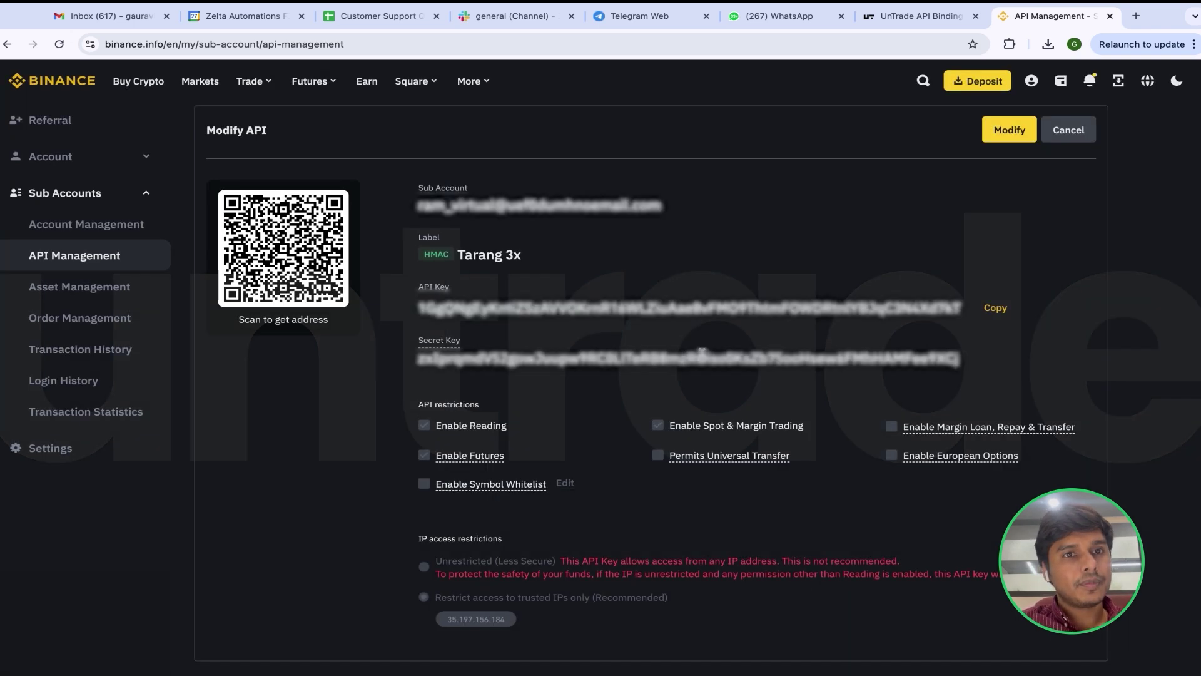
{"action": "left_click", "coordinate": [919, 24]}
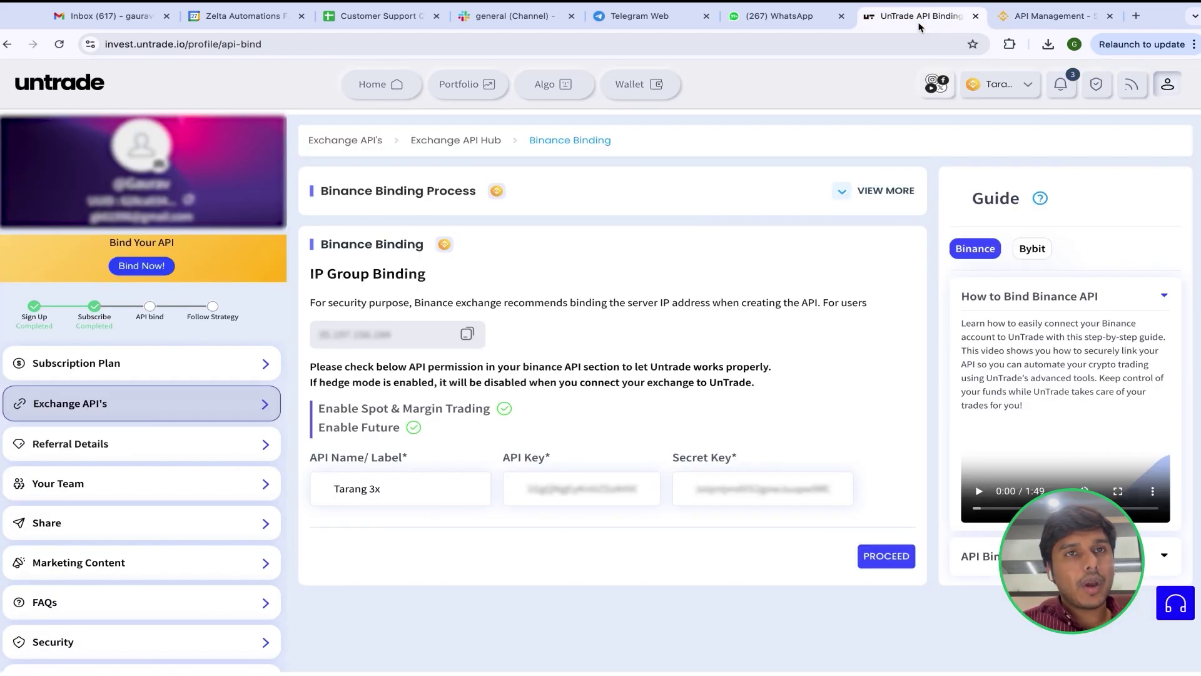
- Submit the Tarang 3x binding, verify it with the emailed OTP, and close the success message
{"action": "left_click", "coordinate": [883, 556]}
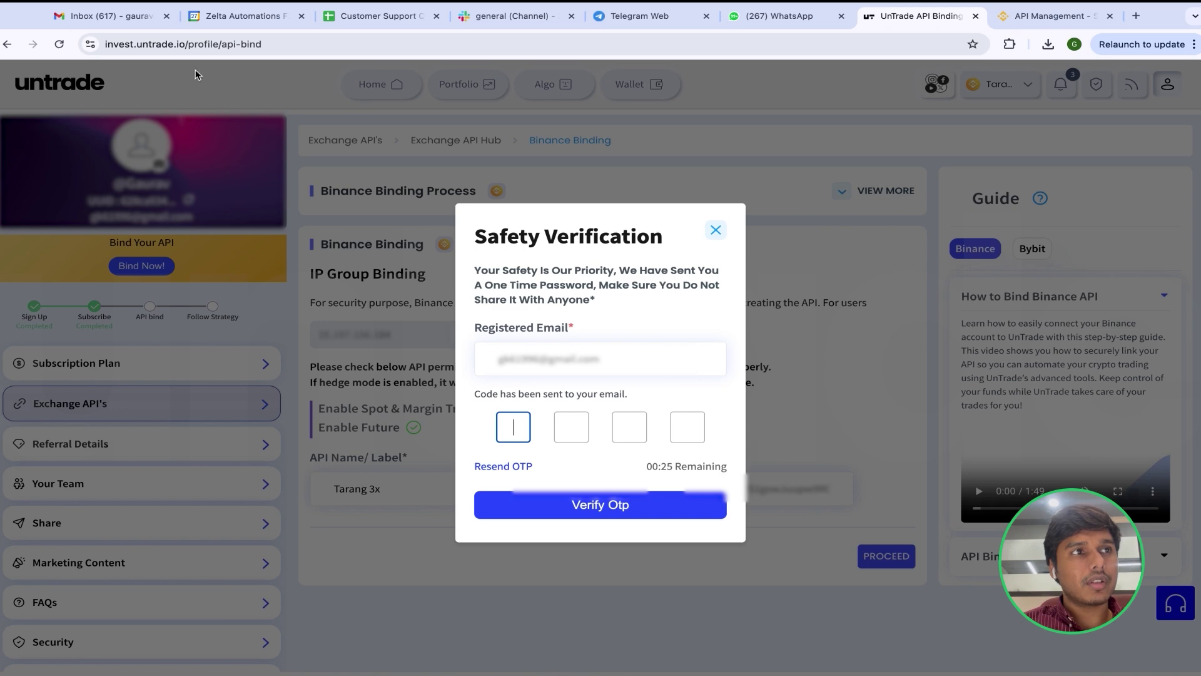
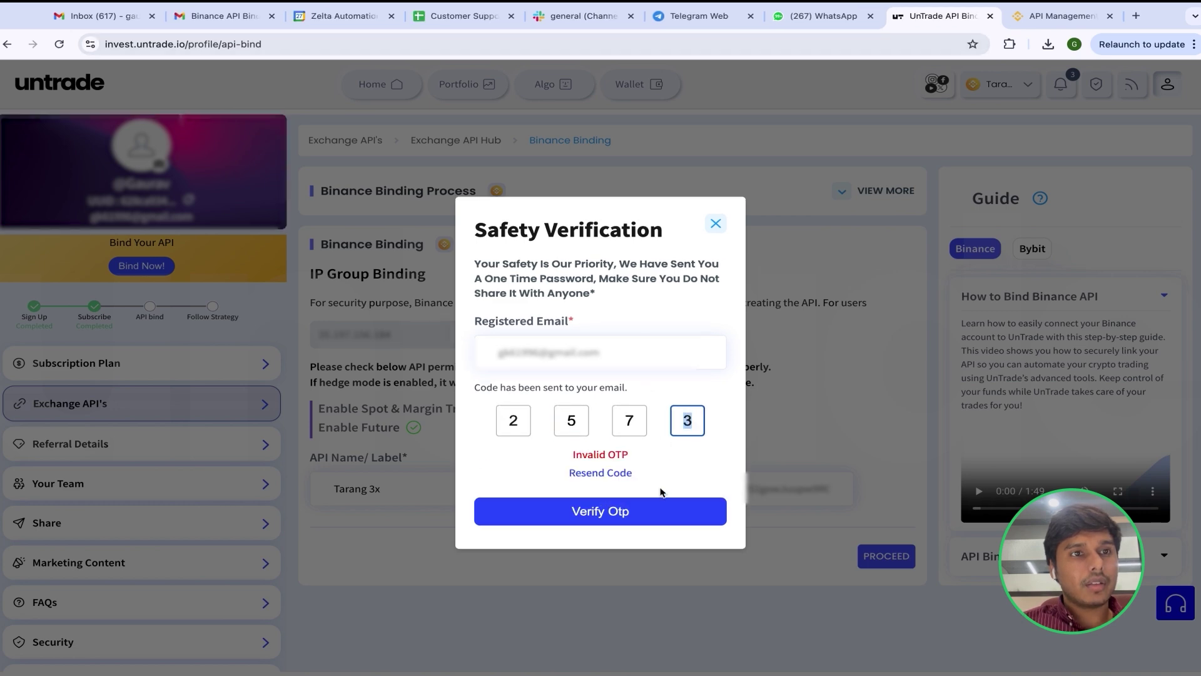
{"action": "left_click", "coordinate": [651, 510]}
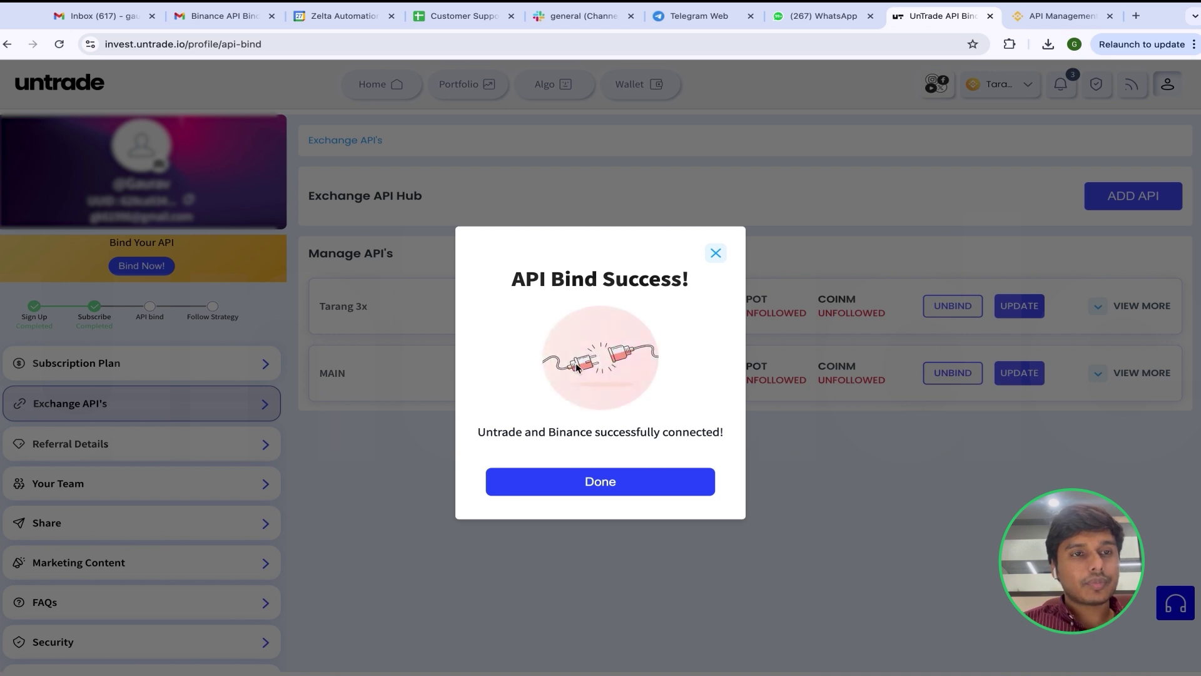
{"action": "left_click", "coordinate": [599, 488]}
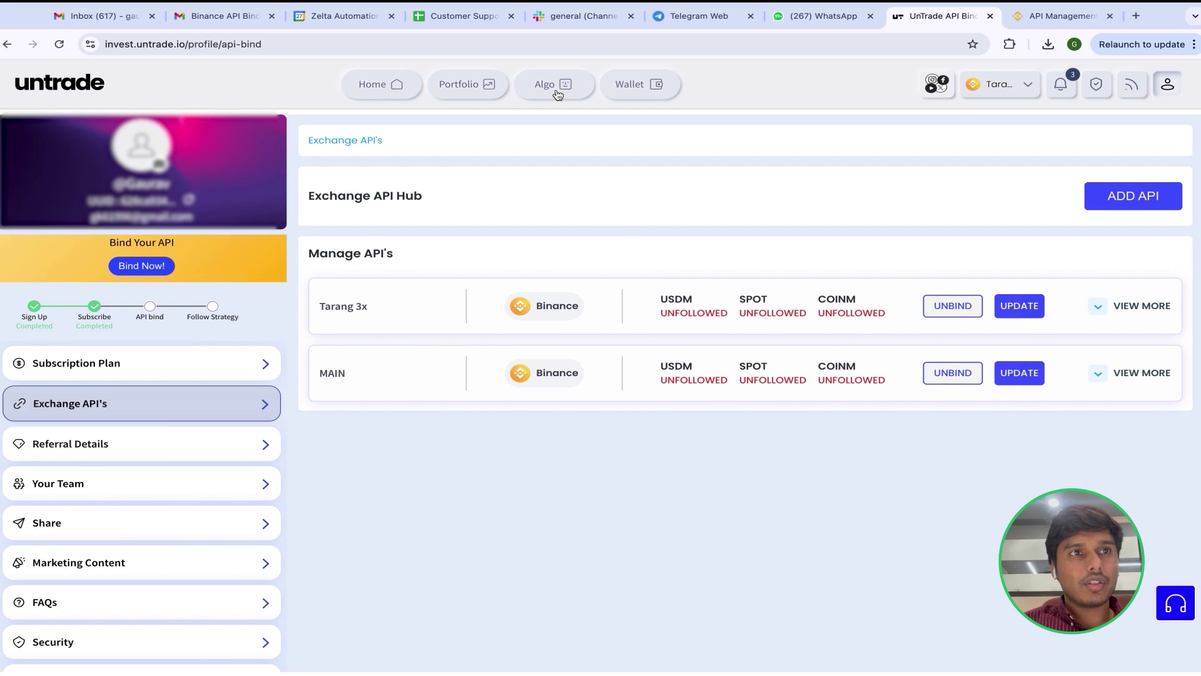
- On the Algo page, switch the active API profile to Tarang and scroll to the strategies list
{"action": "left_click", "coordinate": [560, 88]}
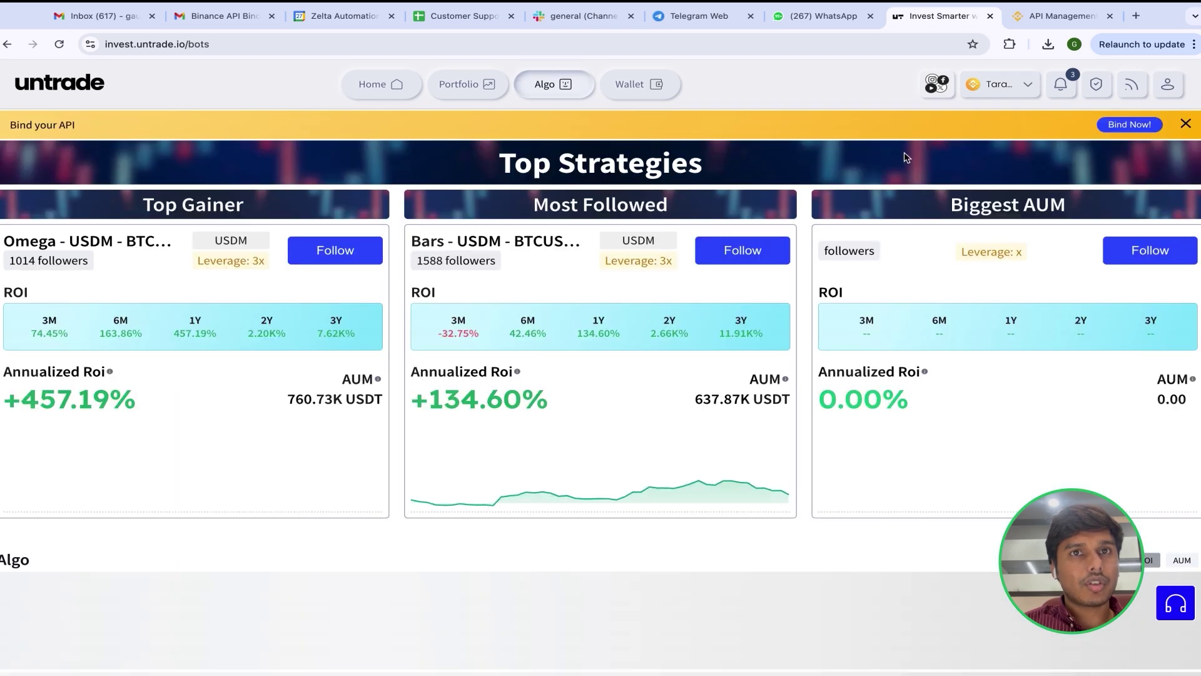
{"action": "left_click", "coordinate": [1000, 86]}
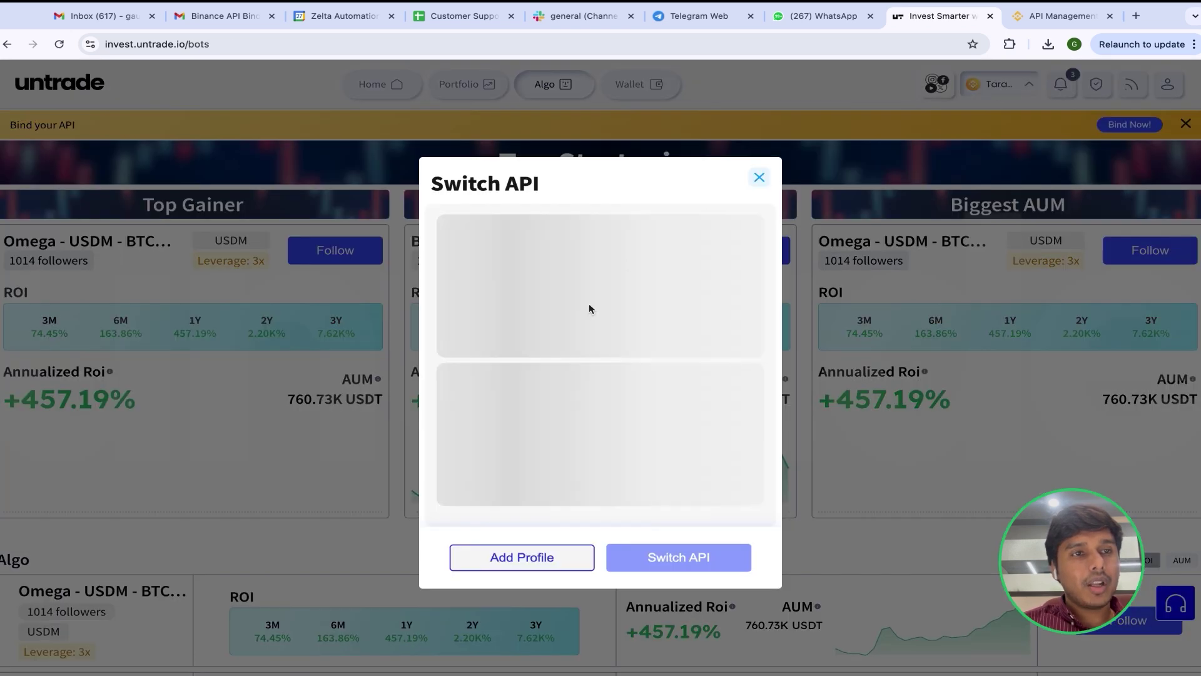
{"action": "scroll", "coordinate": [559, 428], "scroll_direction": "down", "scroll_amount": 3}
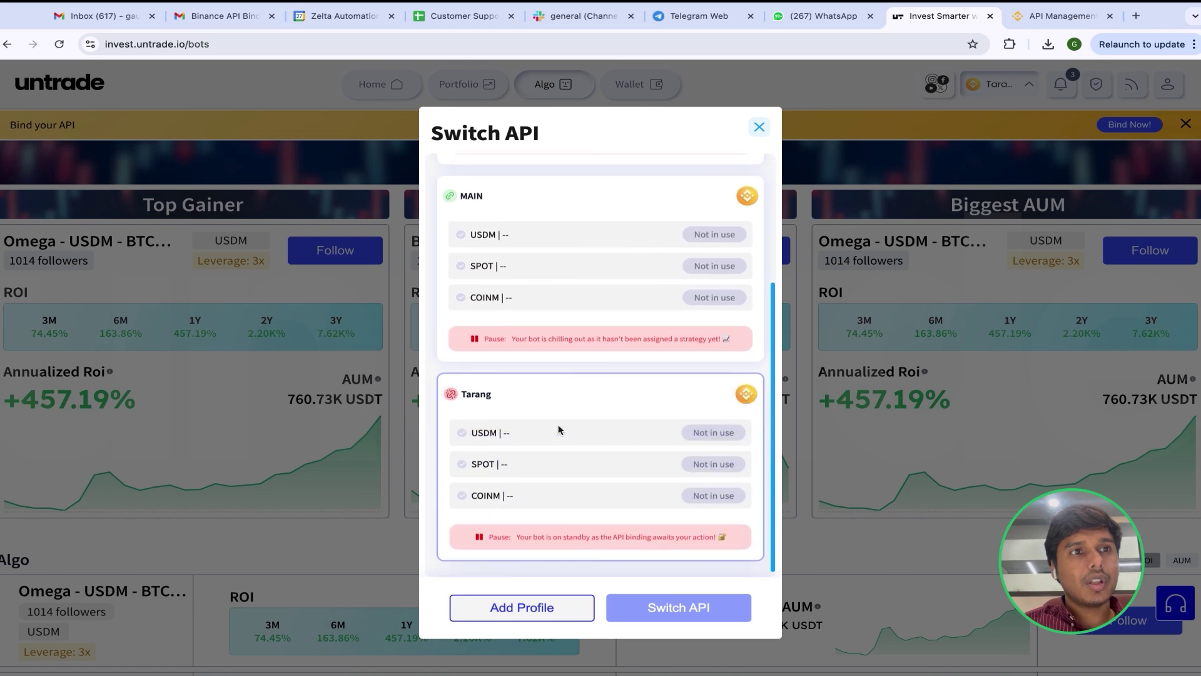
{"action": "scroll", "coordinate": [558, 426], "scroll_direction": "up", "scroll_amount": 3}
{"action": "left_click", "coordinate": [596, 263]}
{"action": "left_click", "coordinate": [657, 613]}
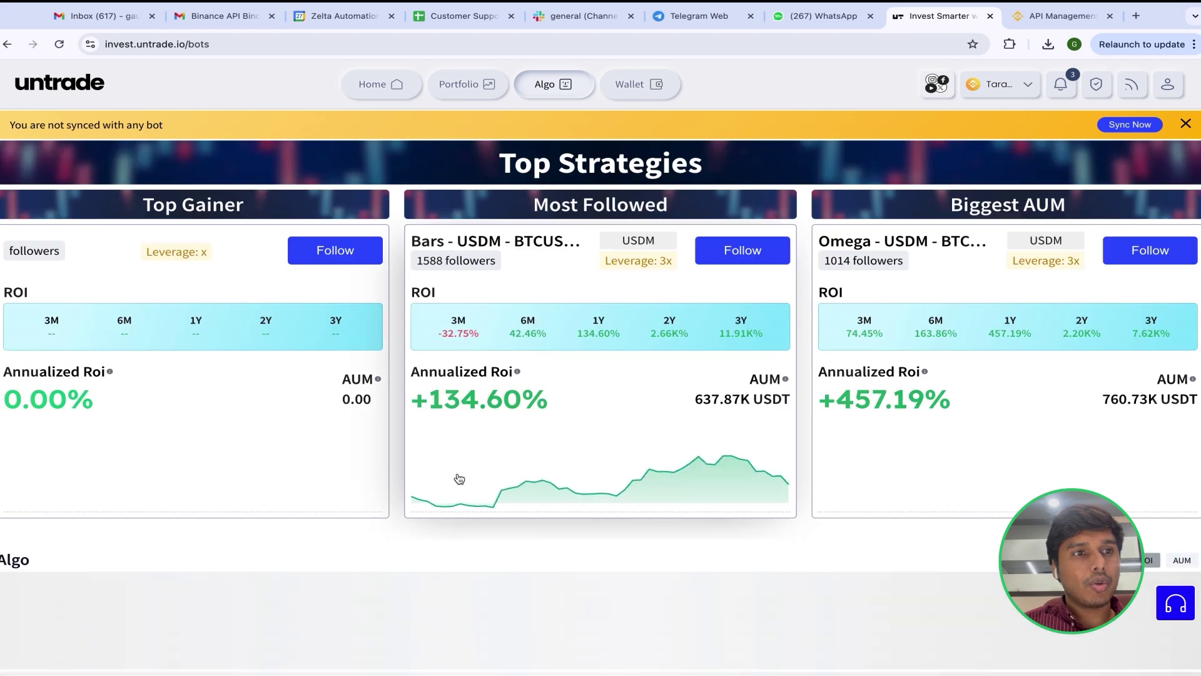
{"action": "scroll", "coordinate": [440, 505], "scroll_direction": "down", "scroll_amount": 6}
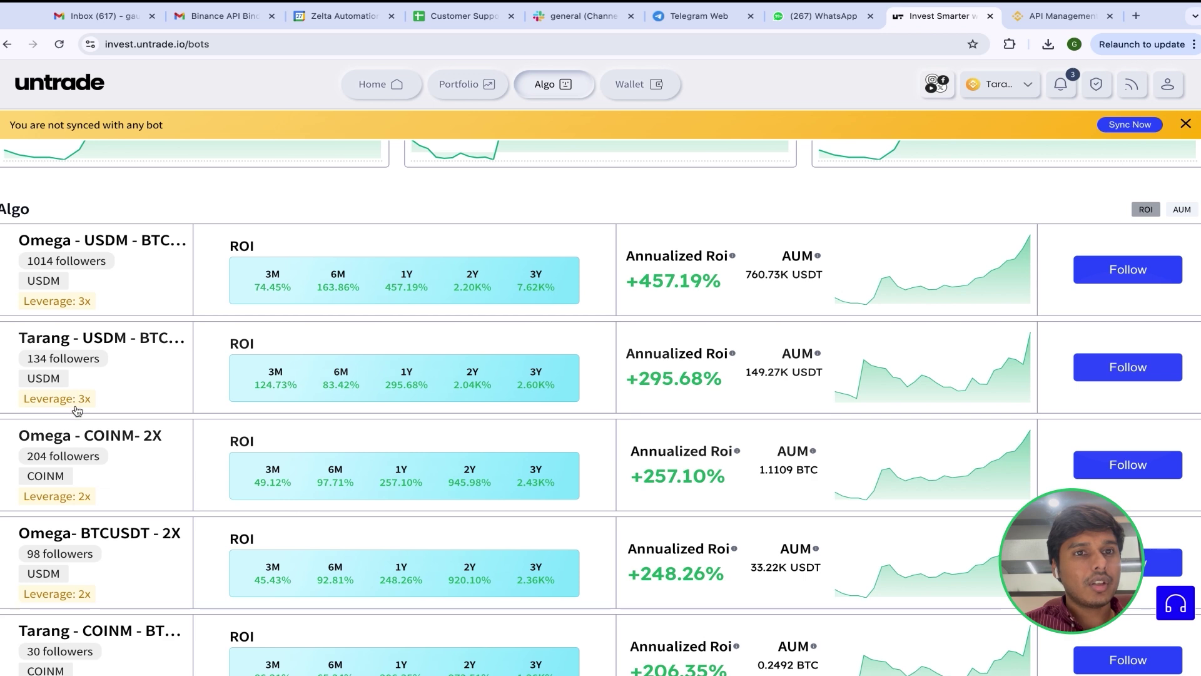
- Follow the Tarang - USDM - BTCUSDT - 3X strategy, then return to Binance's API Management page
{"action": "left_click", "coordinate": [1076, 364]}
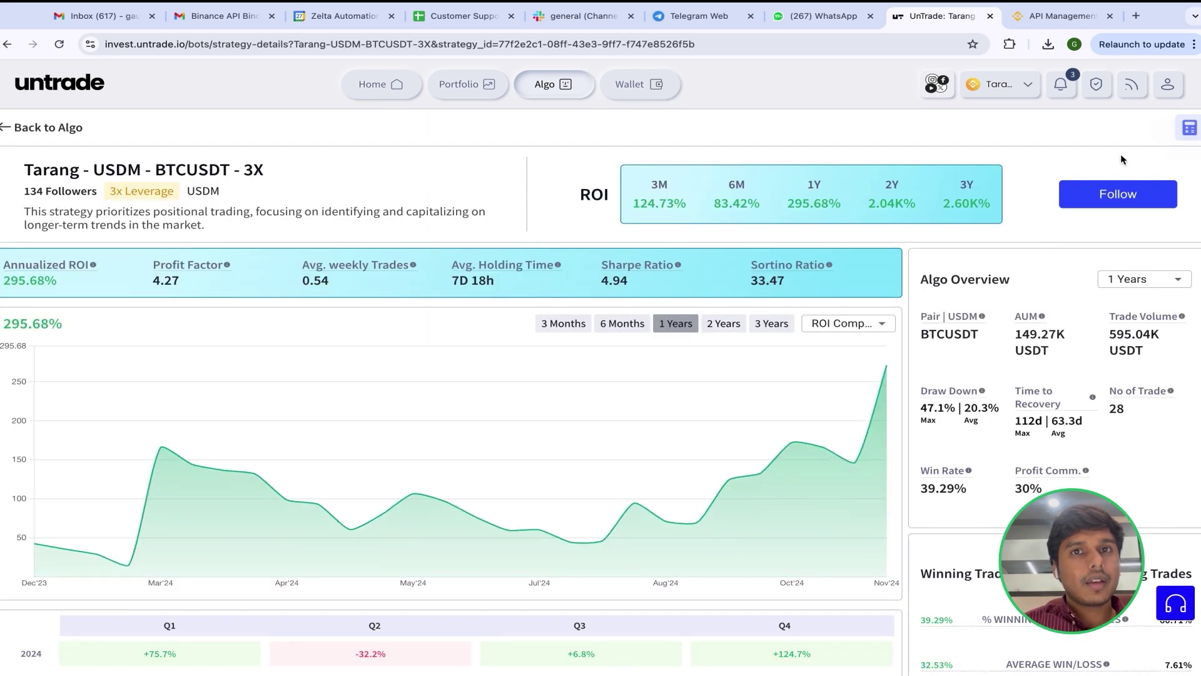
{"action": "left_click", "coordinate": [1118, 194]}
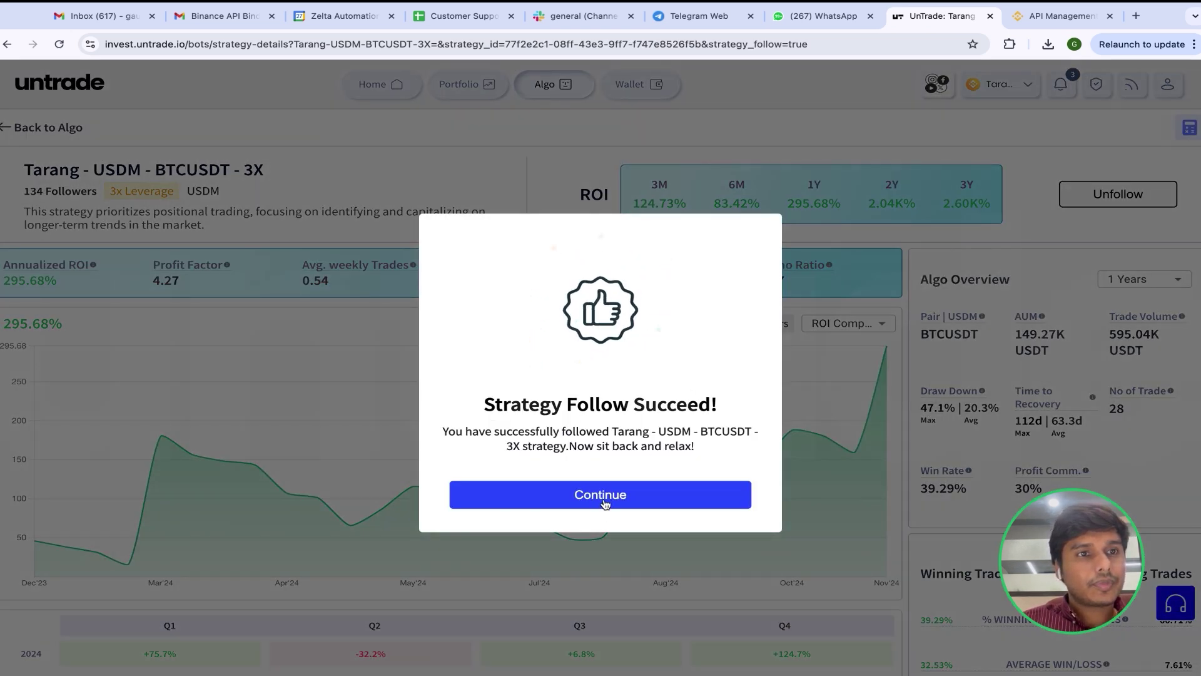
{"action": "left_click", "coordinate": [604, 502]}
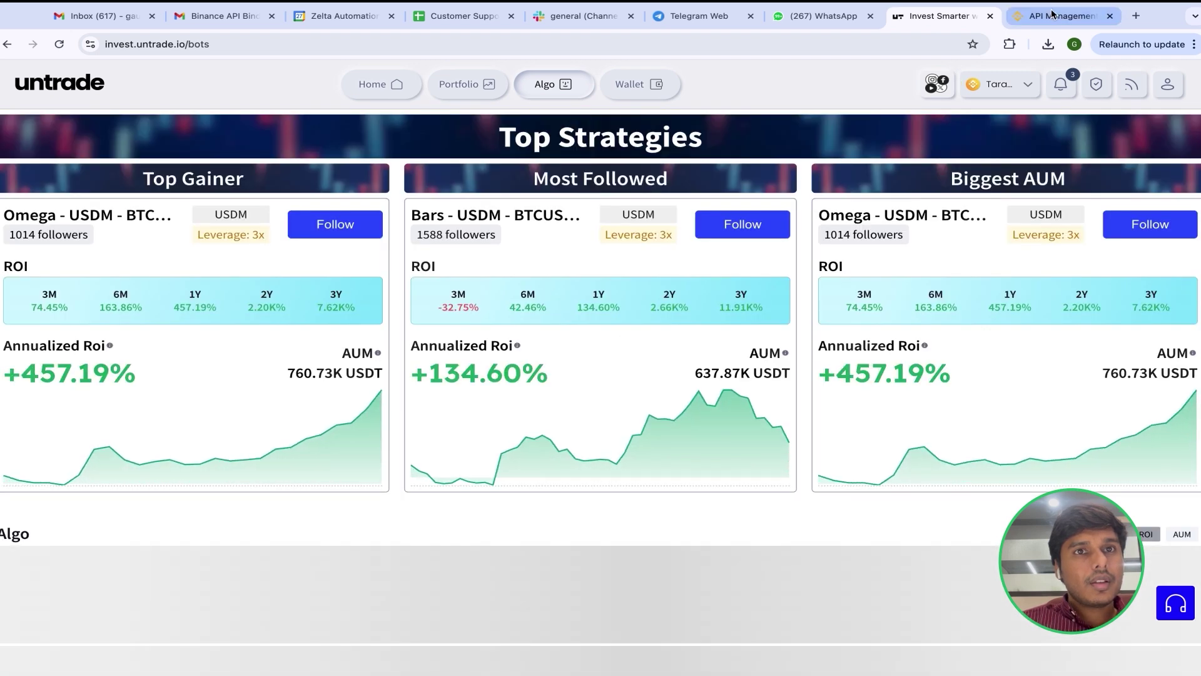
{"action": "left_click", "coordinate": [1051, 17]}
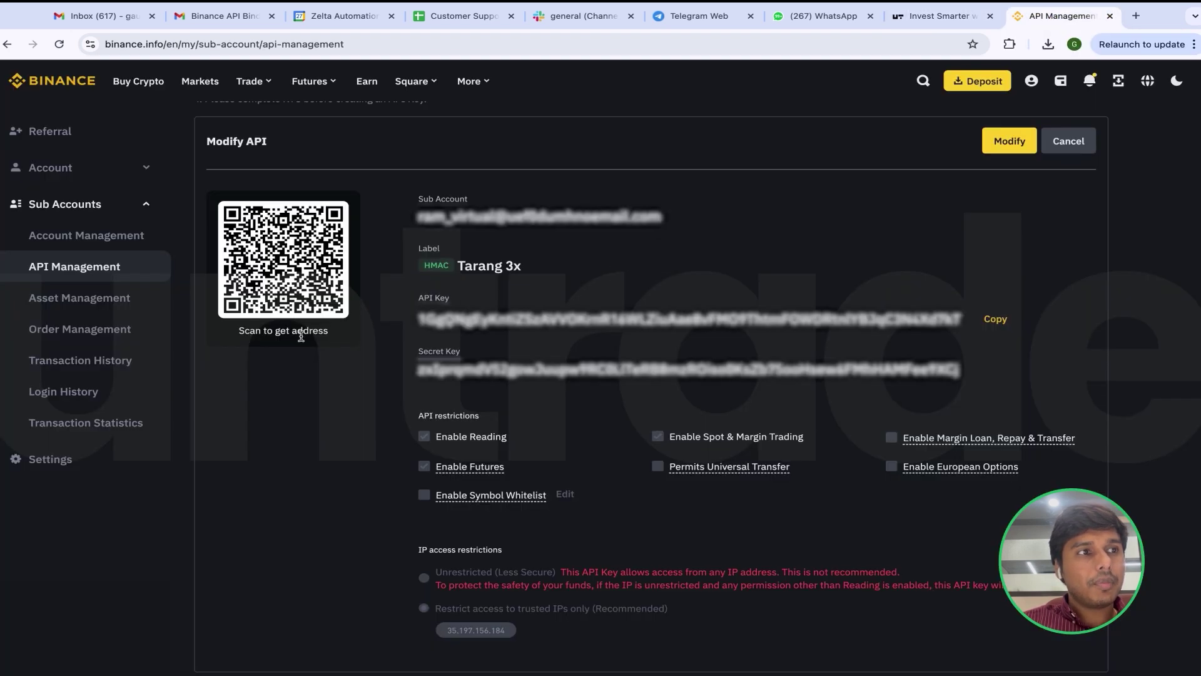
- Create a system-generated API key for the next sub-account, labelled 'Omega 3x', and submit it
{"action": "left_click", "coordinate": [105, 277]}
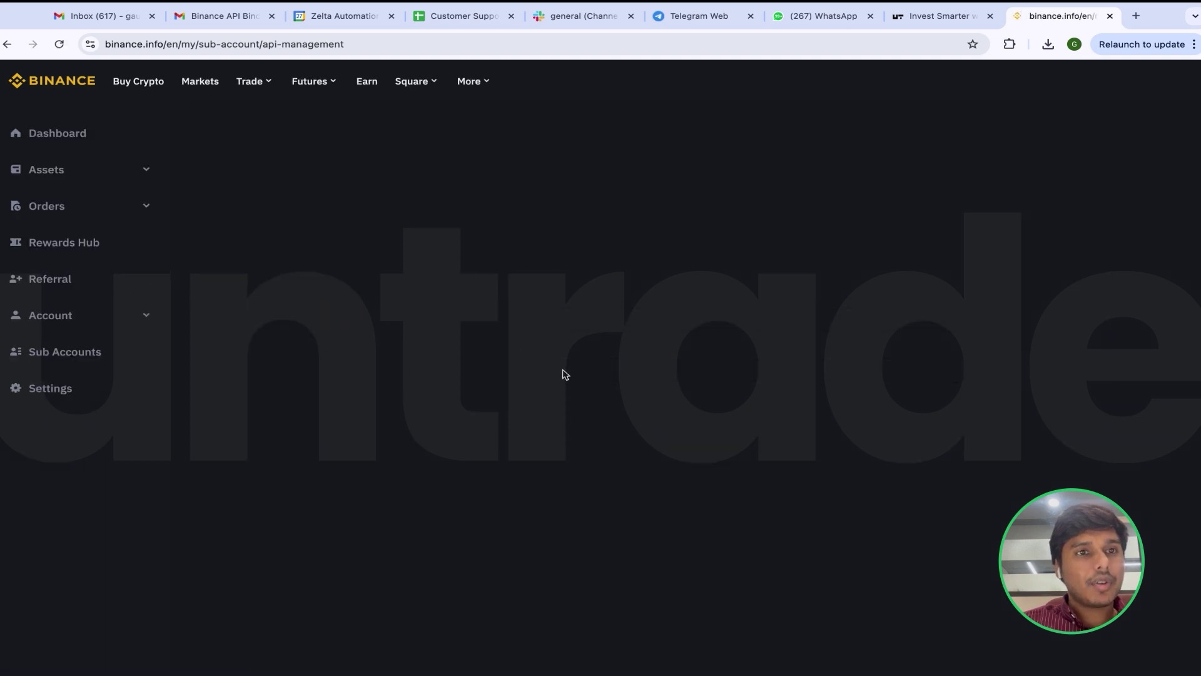
{"action": "left_click", "coordinate": [1091, 138]}
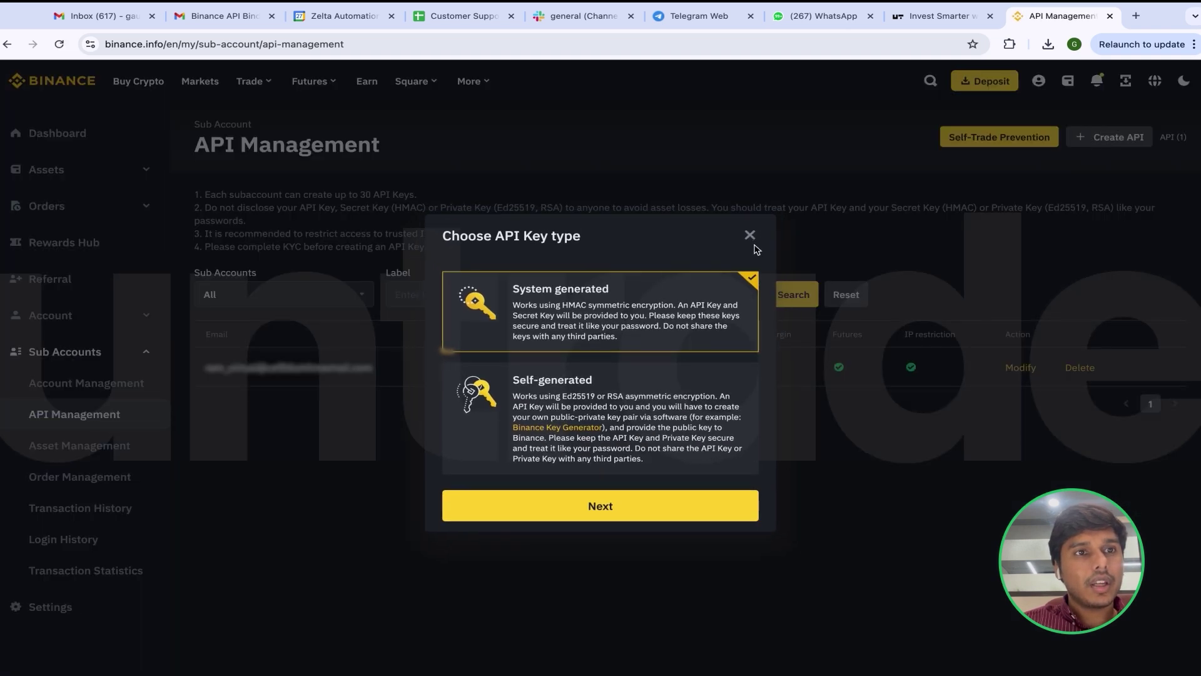
{"action": "left_click", "coordinate": [587, 511]}
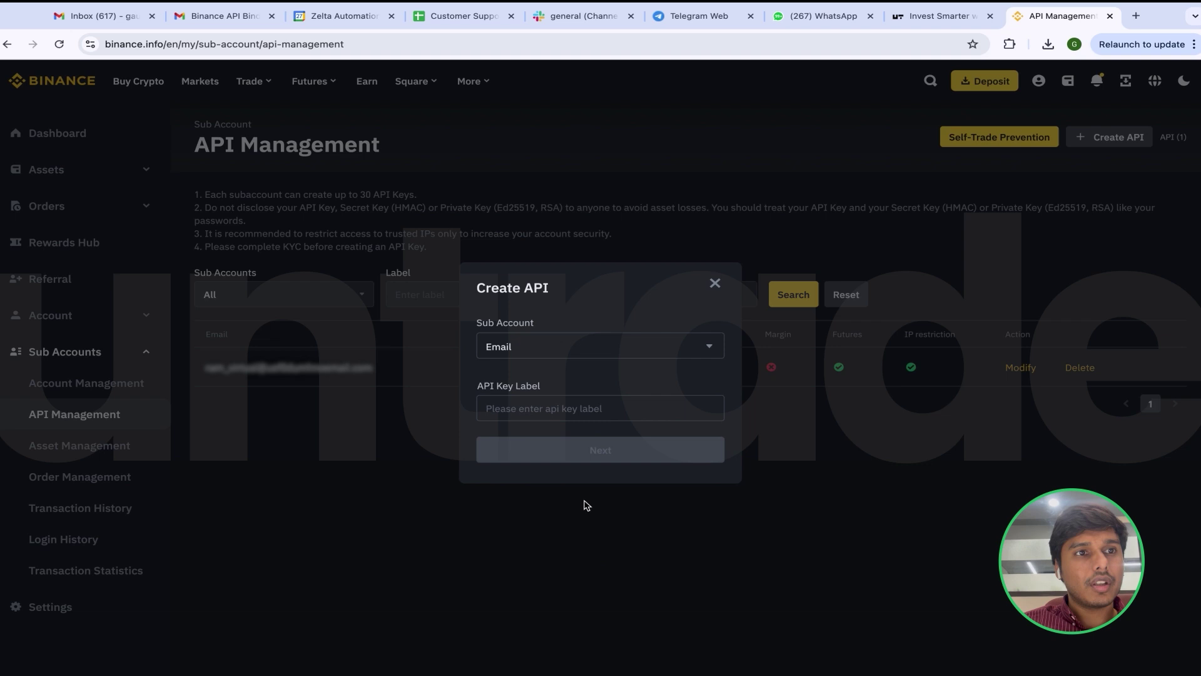
{"action": "left_click", "coordinate": [517, 351]}
{"action": "left_click", "coordinate": [509, 428]}
{"action": "left_click", "coordinate": [516, 416]}
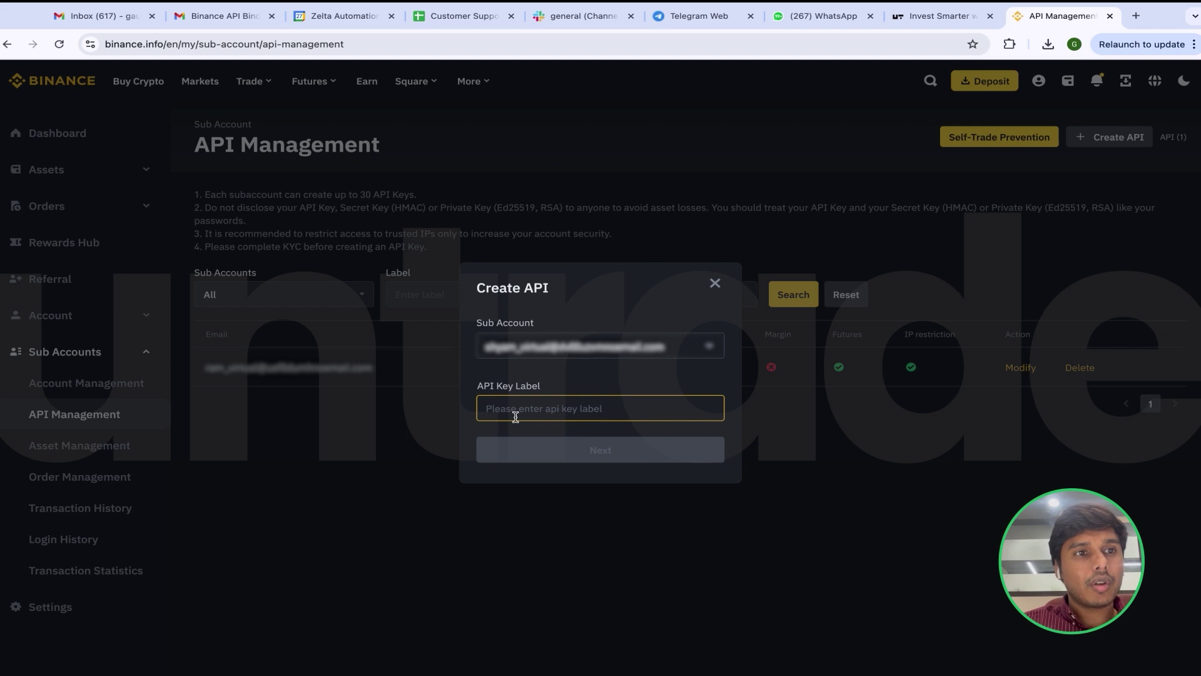
{"action": "type", "text": "o"}
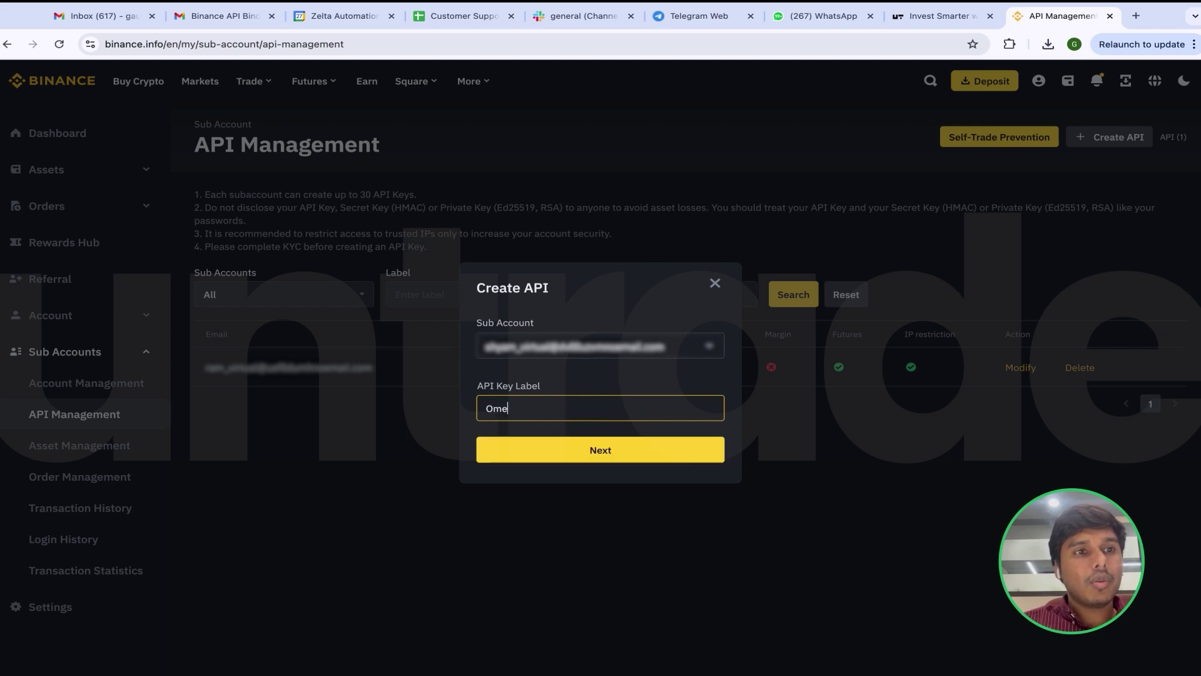
{"action": "left_click", "coordinate": [541, 462]}
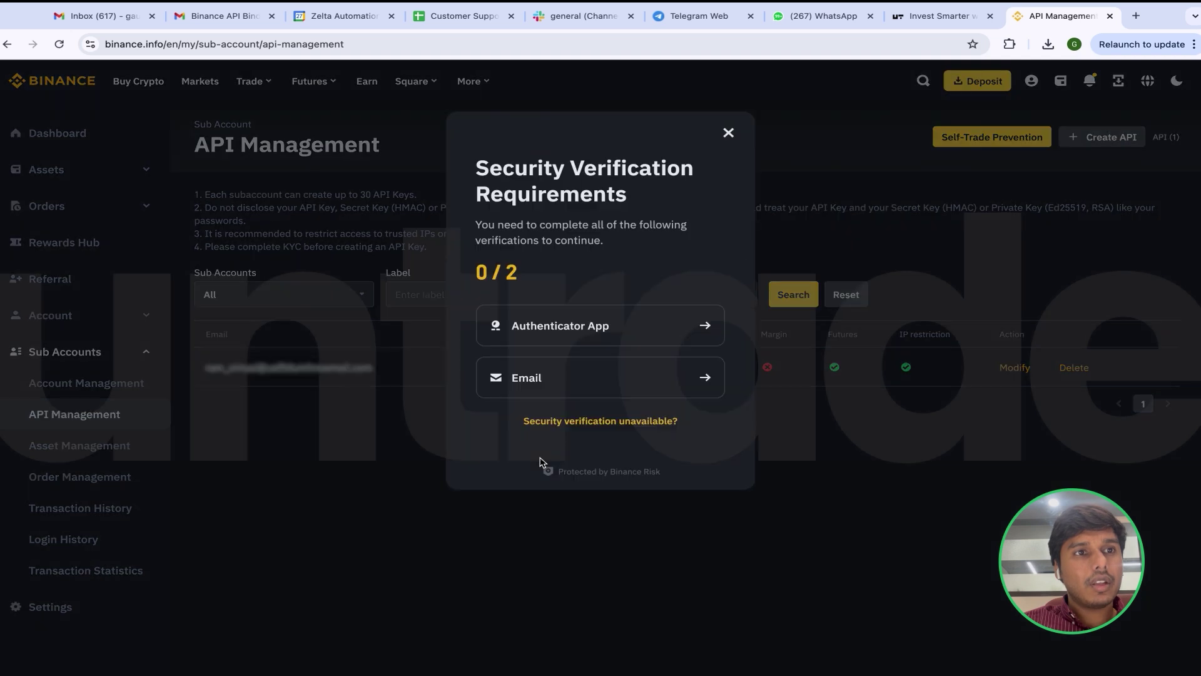
- Pass the authenticator app and email code checks for the Omega 3x key
{"action": "left_click", "coordinate": [576, 326]}
{"action": "left_click", "coordinate": [534, 307]}
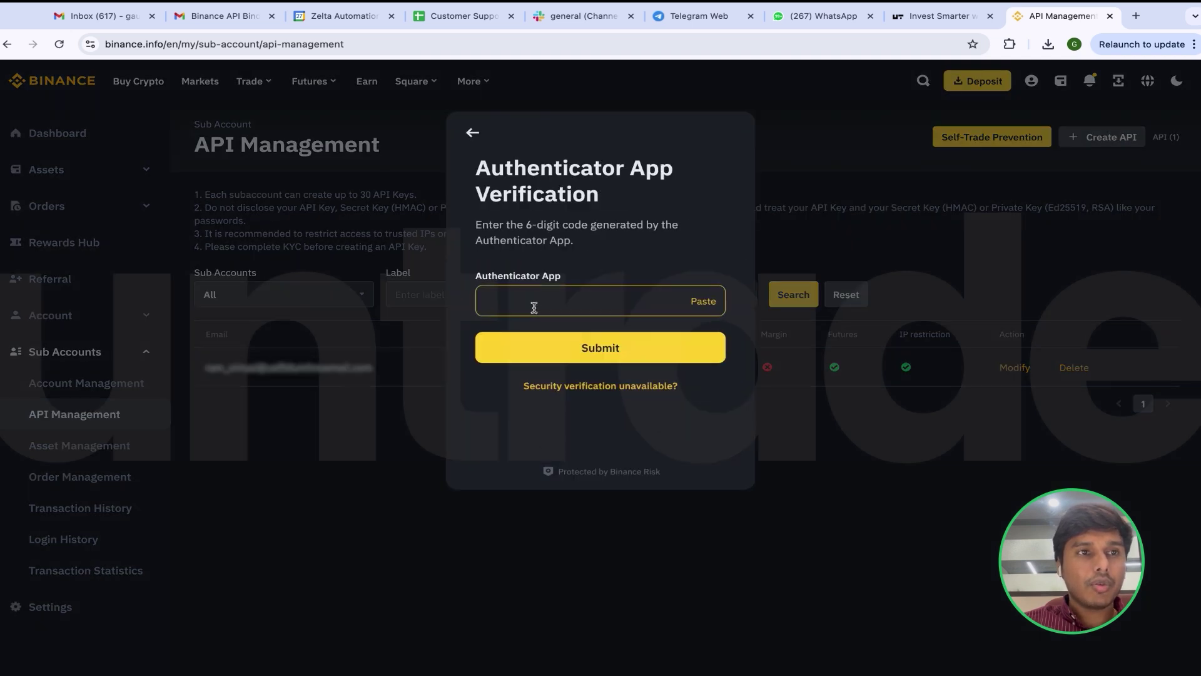
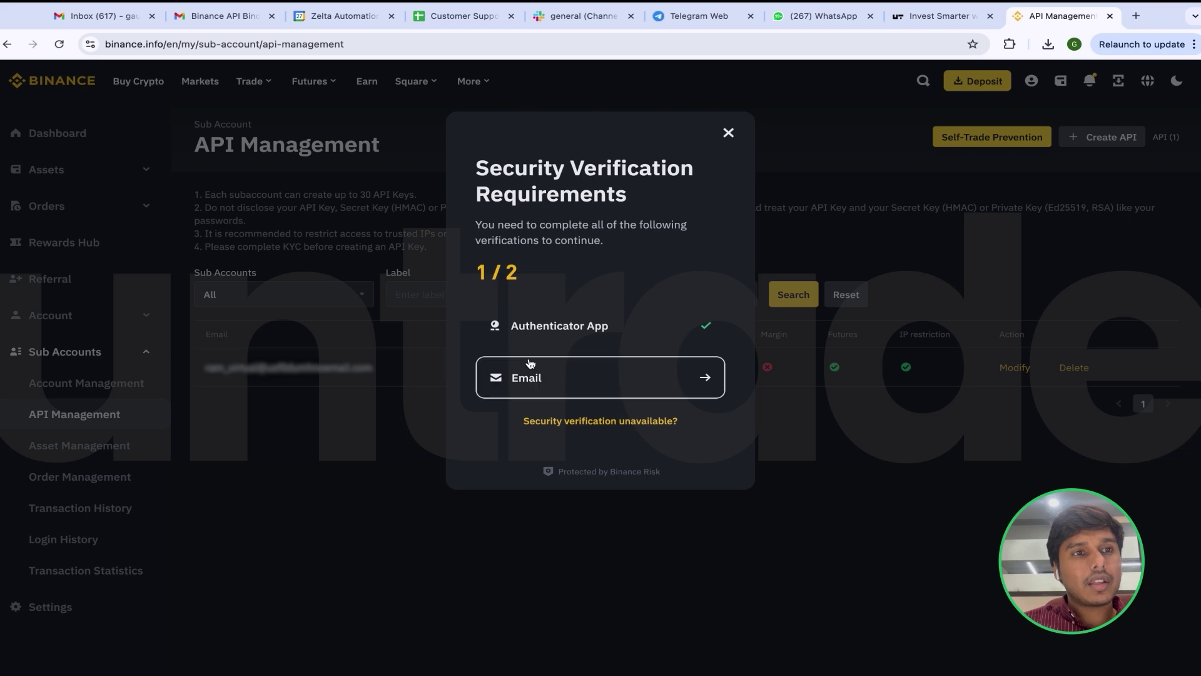
{"action": "left_click", "coordinate": [526, 377]}
{"action": "left_click", "coordinate": [535, 270]}
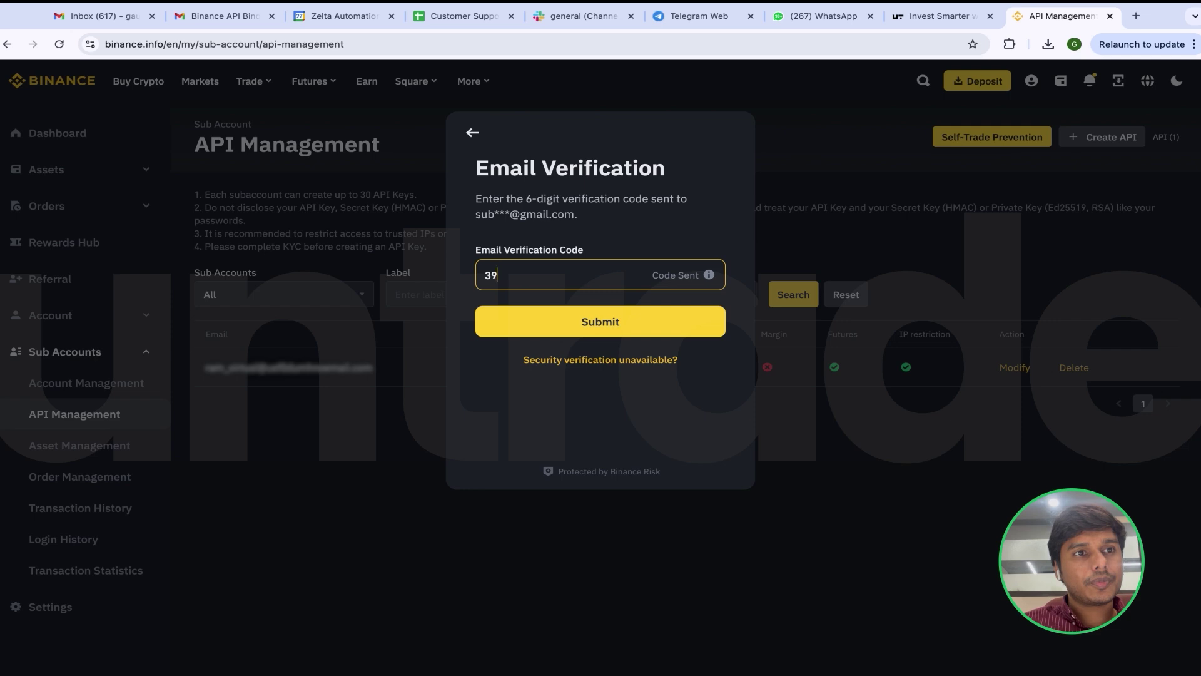
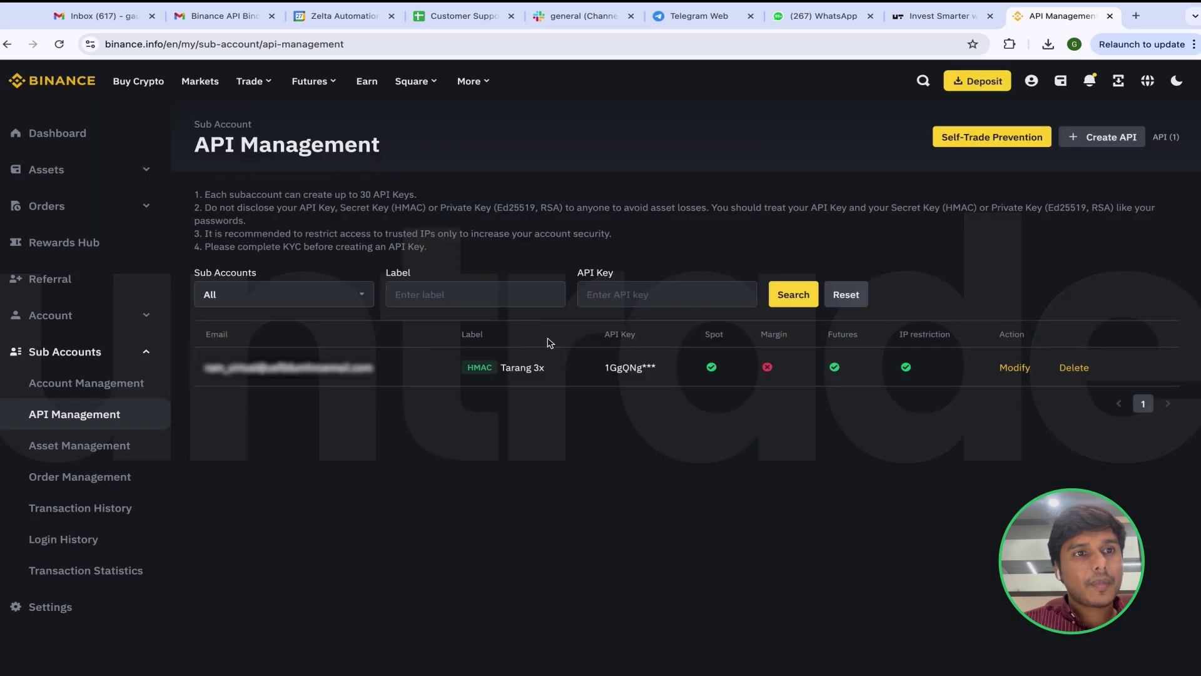
- Copy the new Omega 3x API key and go back to Untrade
{"action": "scroll", "coordinate": [550, 402], "scroll_direction": "down", "scroll_amount": 2}
{"action": "scroll", "coordinate": [550, 402], "scroll_direction": "down", "scroll_amount": 3}
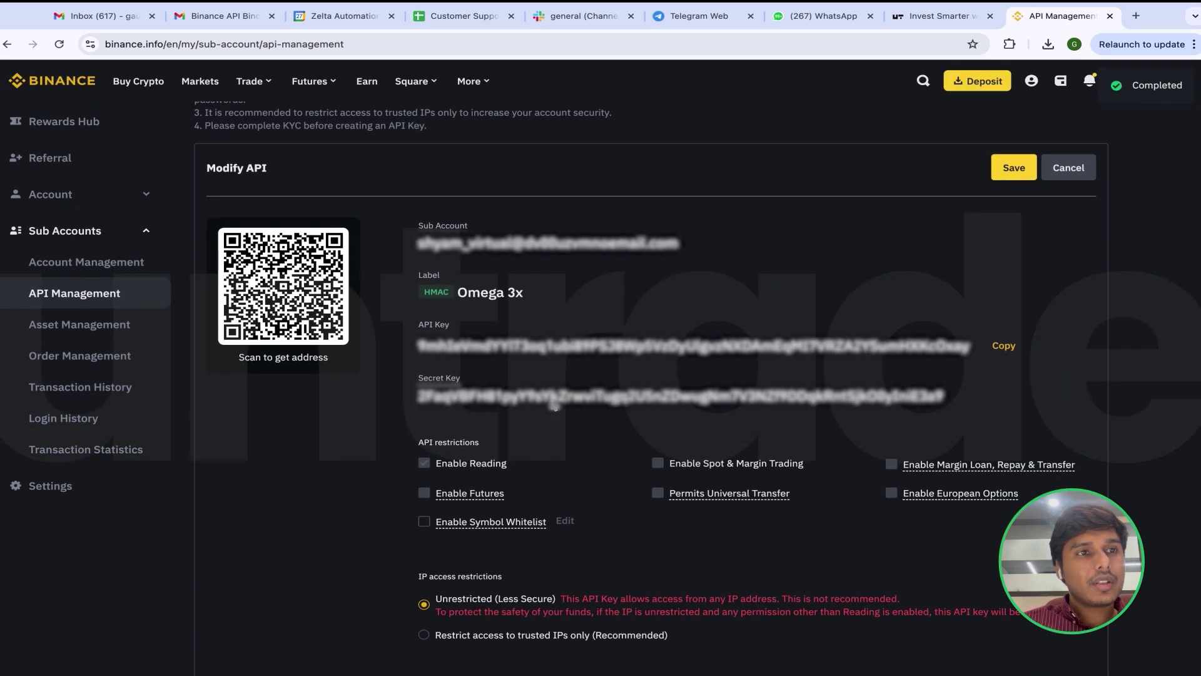
{"action": "scroll", "coordinate": [580, 326], "scroll_direction": "down", "scroll_amount": 1}
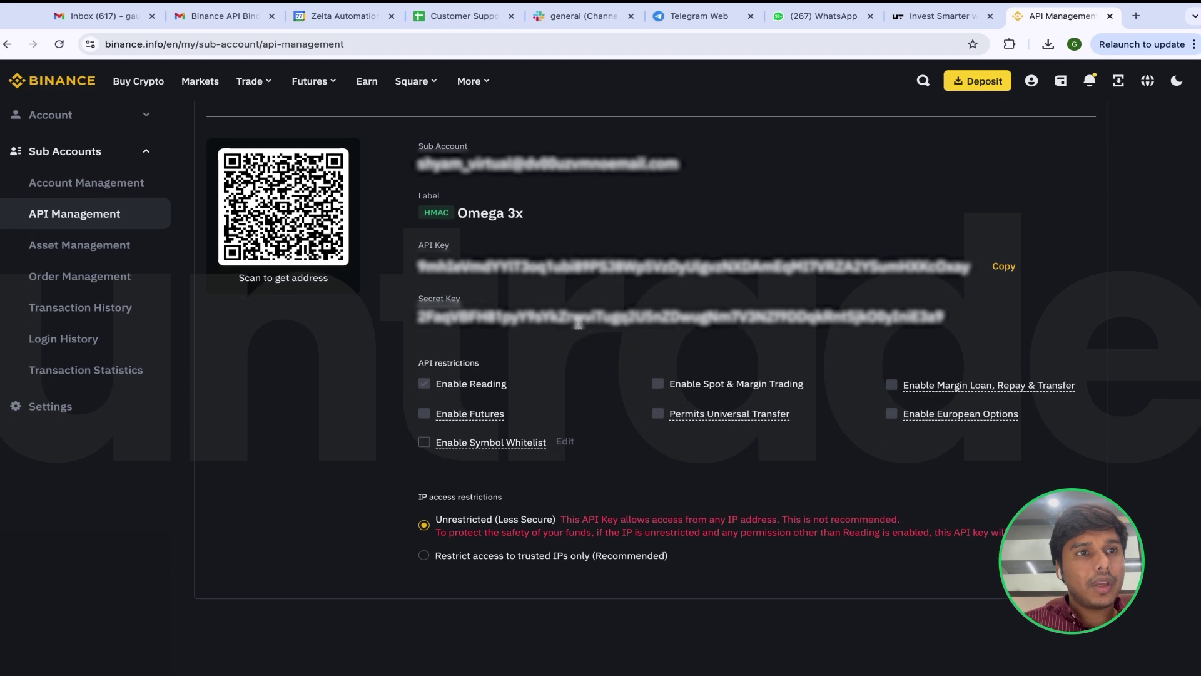
{"action": "left_click", "coordinate": [1003, 267]}
{"action": "left_click", "coordinate": [932, 15]}
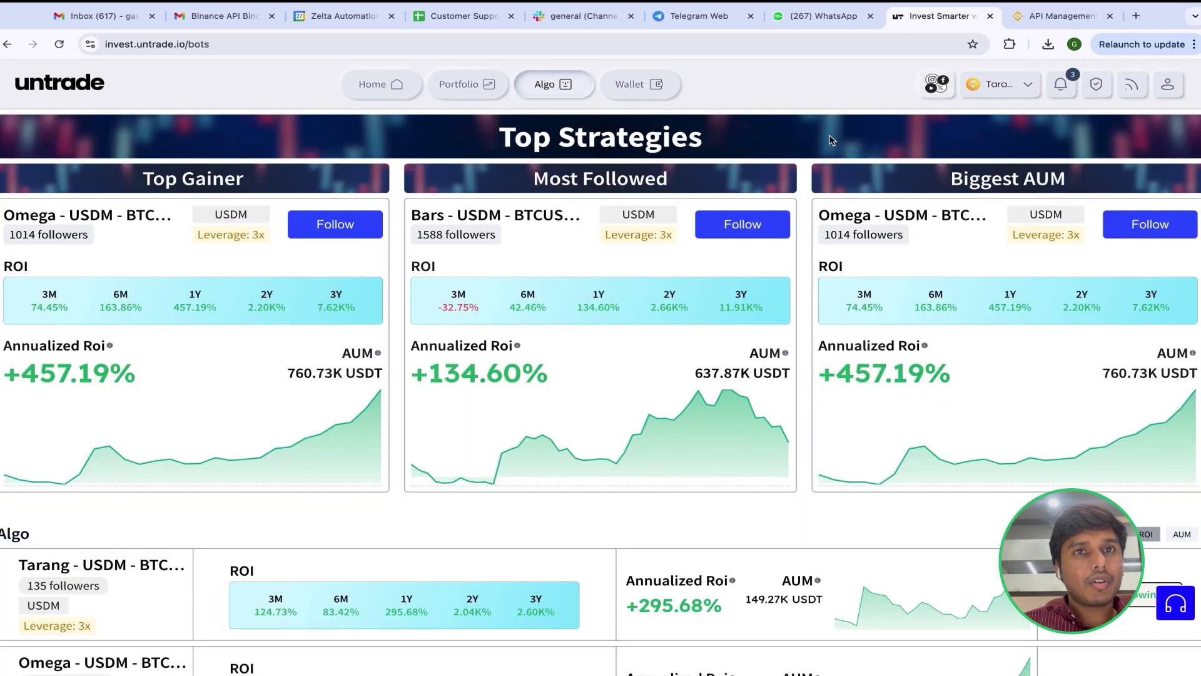
- Add a new API profile in Untrade with Binance as the exchange
{"action": "left_click", "coordinate": [979, 93]}
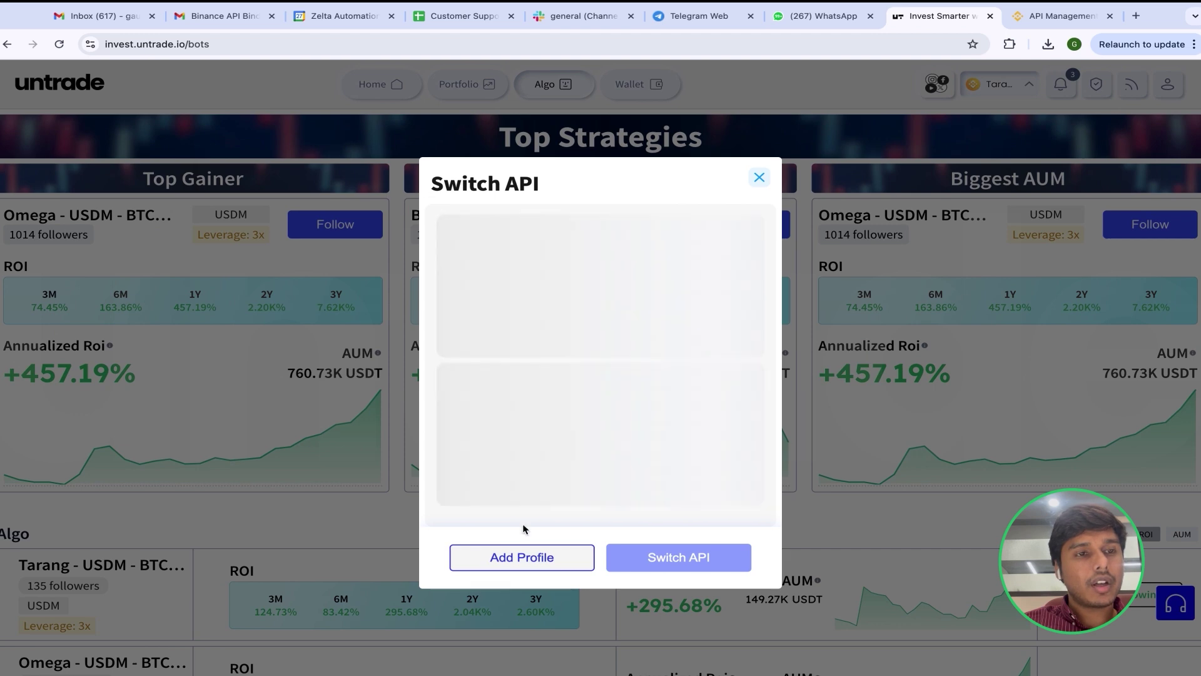
{"action": "left_click", "coordinate": [510, 557]}
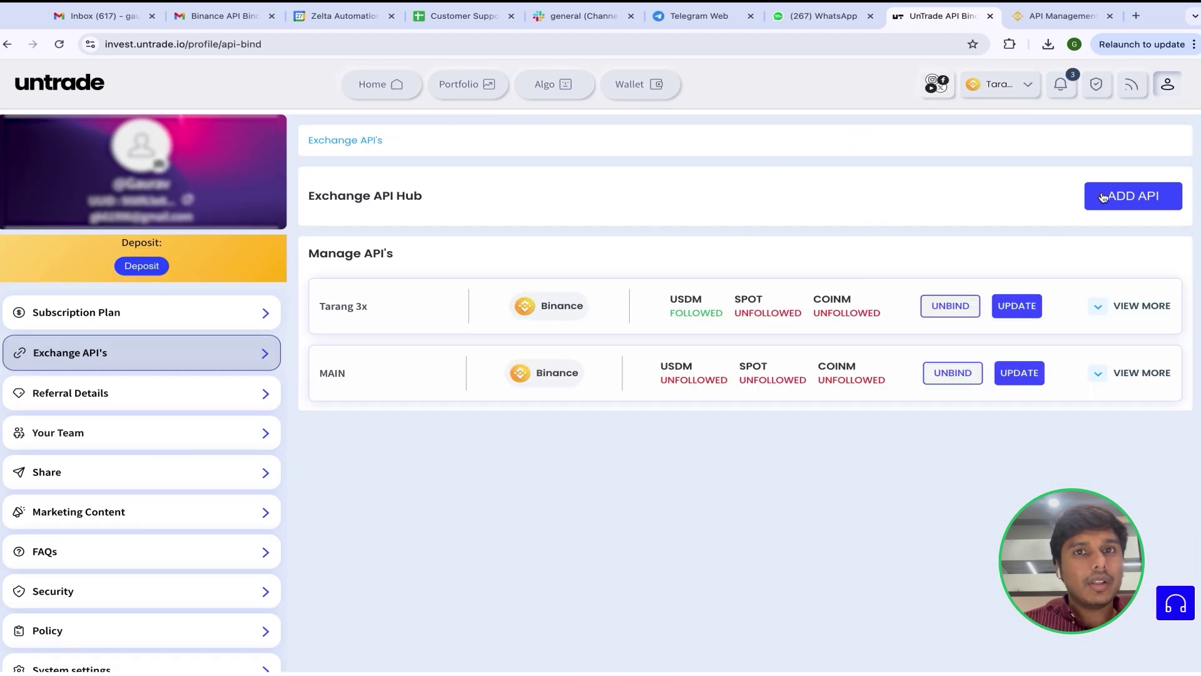
{"action": "left_click", "coordinate": [1103, 198]}
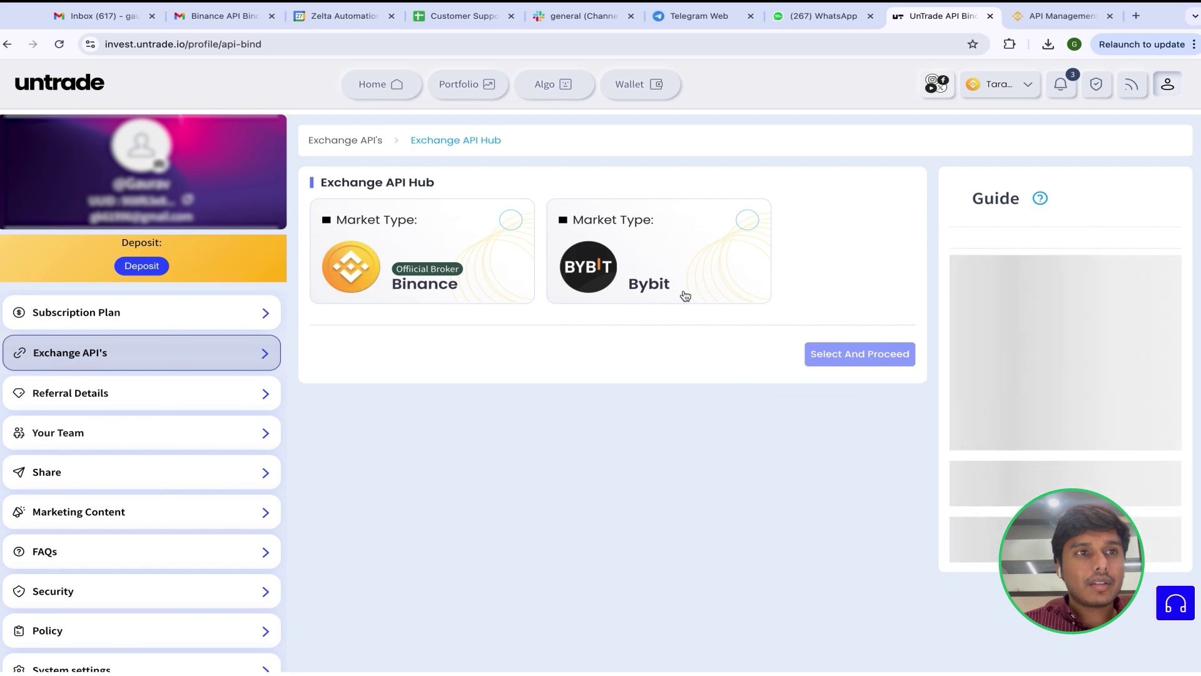
{"action": "left_click", "coordinate": [508, 261]}
{"action": "left_click", "coordinate": [830, 356]}
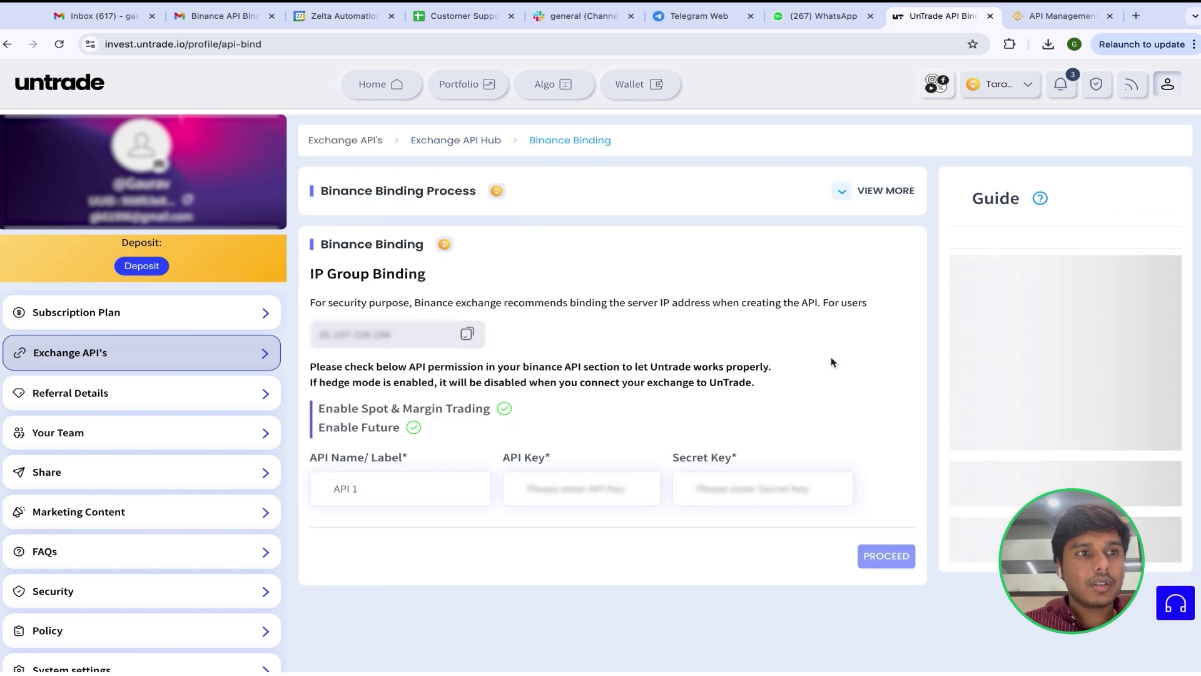
- Name the binding 'Omega 3x', paste its API key, and copy the server IP
{"action": "left_click", "coordinate": [412, 496]}
{"action": "type", "text": "Omega 3x"}
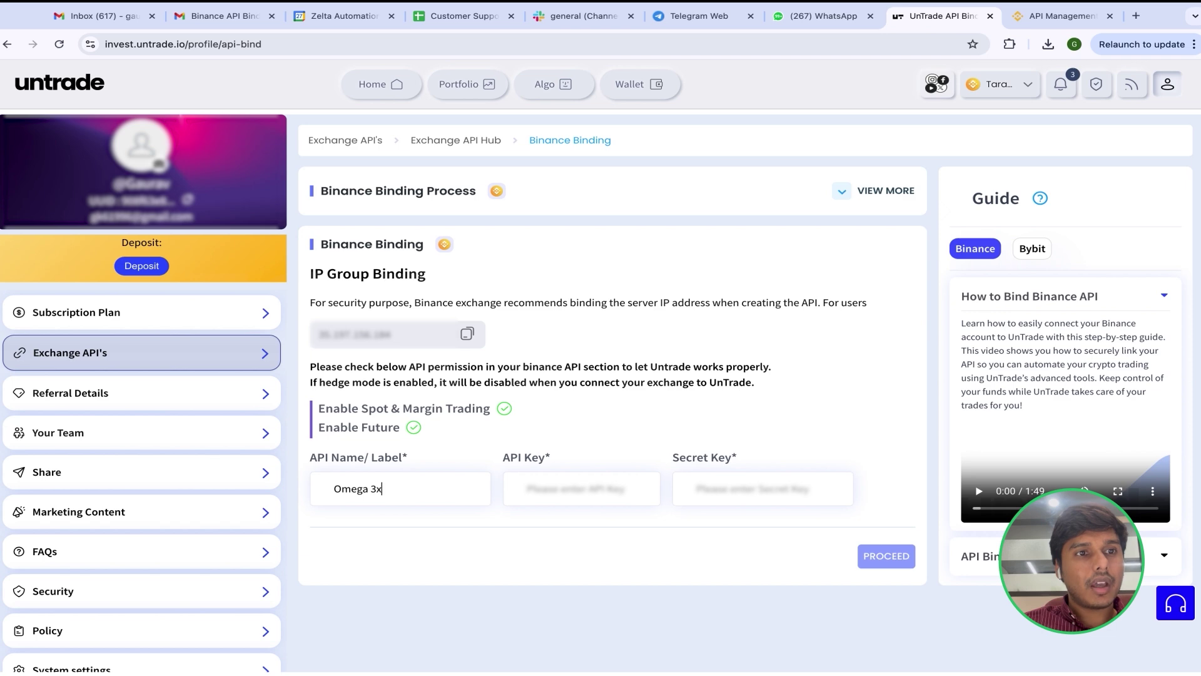
{"action": "left_click", "coordinate": [537, 485]}
{"action": "key", "text": "super+v"}
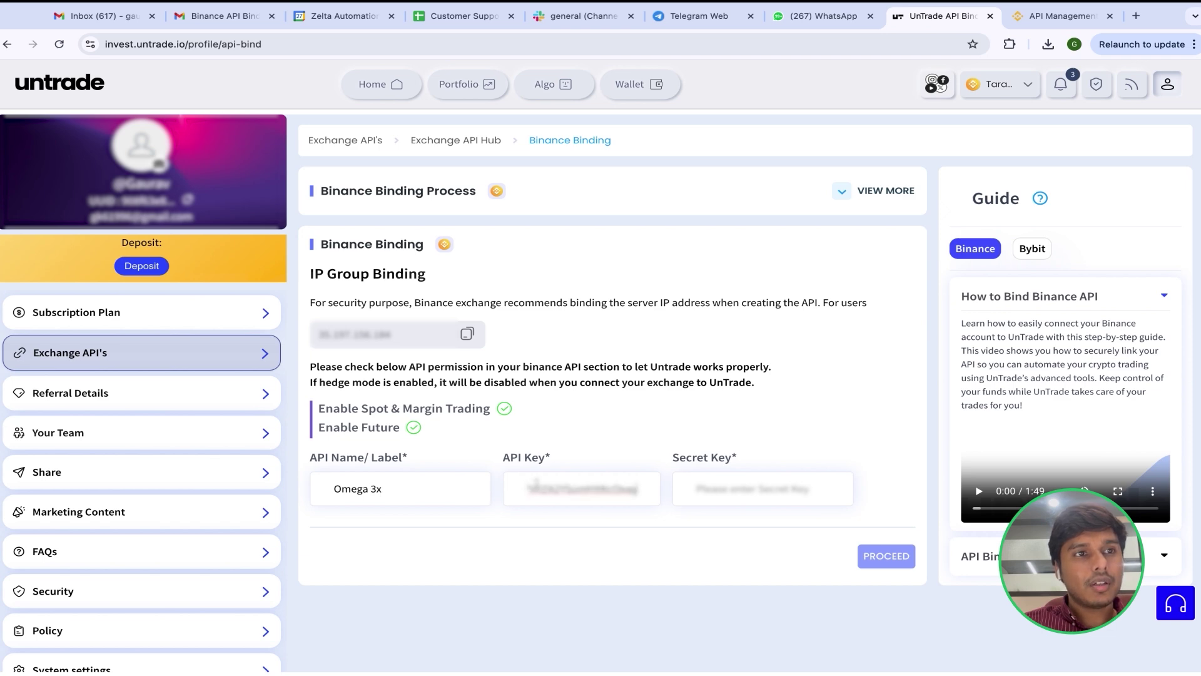
{"action": "left_click", "coordinate": [467, 334]}
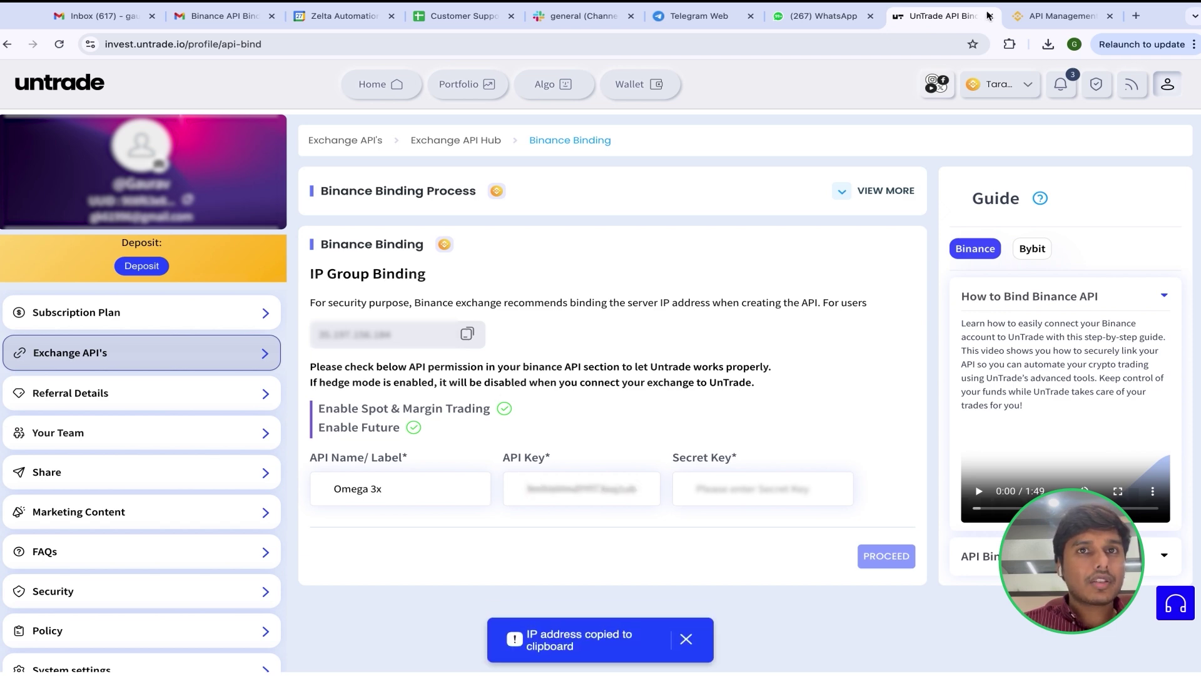
{"action": "key", "text": "ctrl+Tab"}
- Restrict the Omega 3x key to trusted IP 35.197.156.184 and enable Futures and Spot & Margin Trading
{"action": "scroll", "coordinate": [457, 481], "scroll_direction": "down", "scroll_amount": 2}
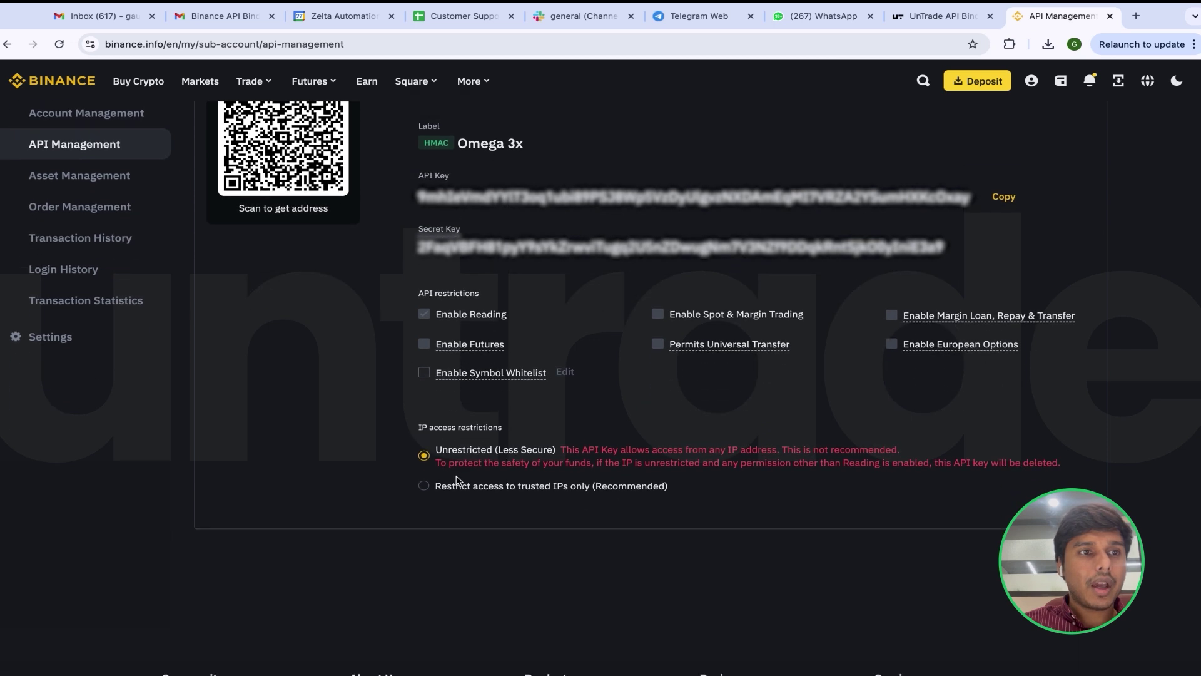
{"action": "left_click", "coordinate": [429, 490]}
{"action": "left_click", "coordinate": [498, 522]}
{"action": "key", "text": "super+v"}
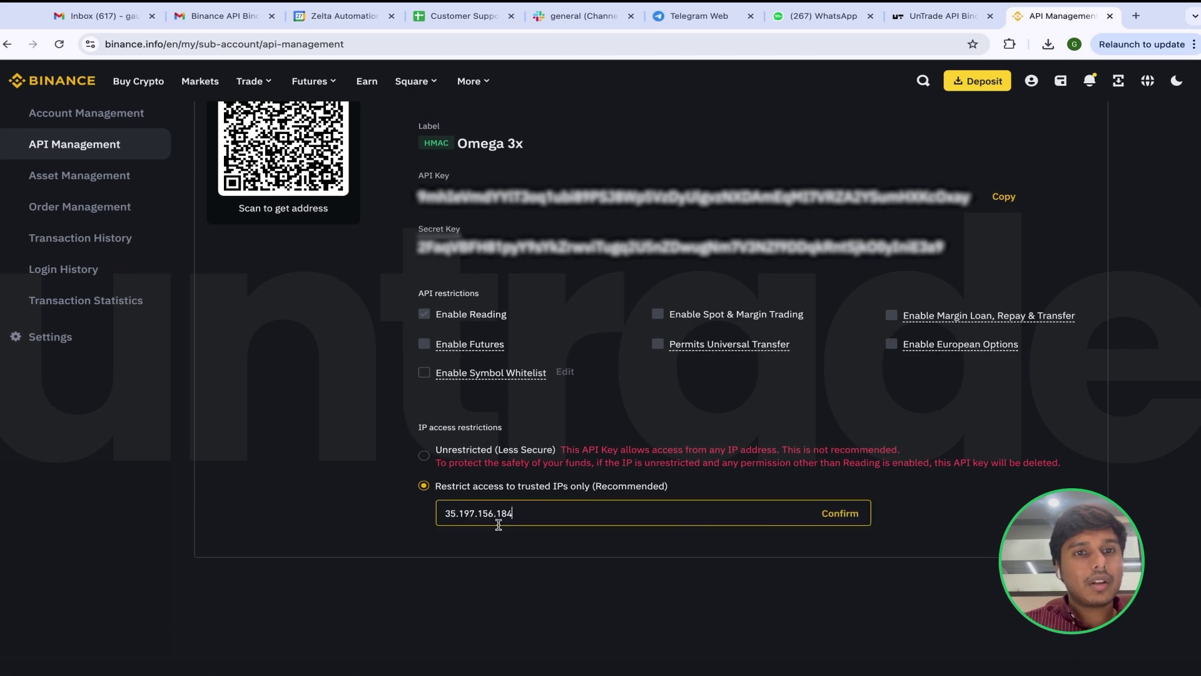
{"action": "left_click", "coordinate": [838, 516]}
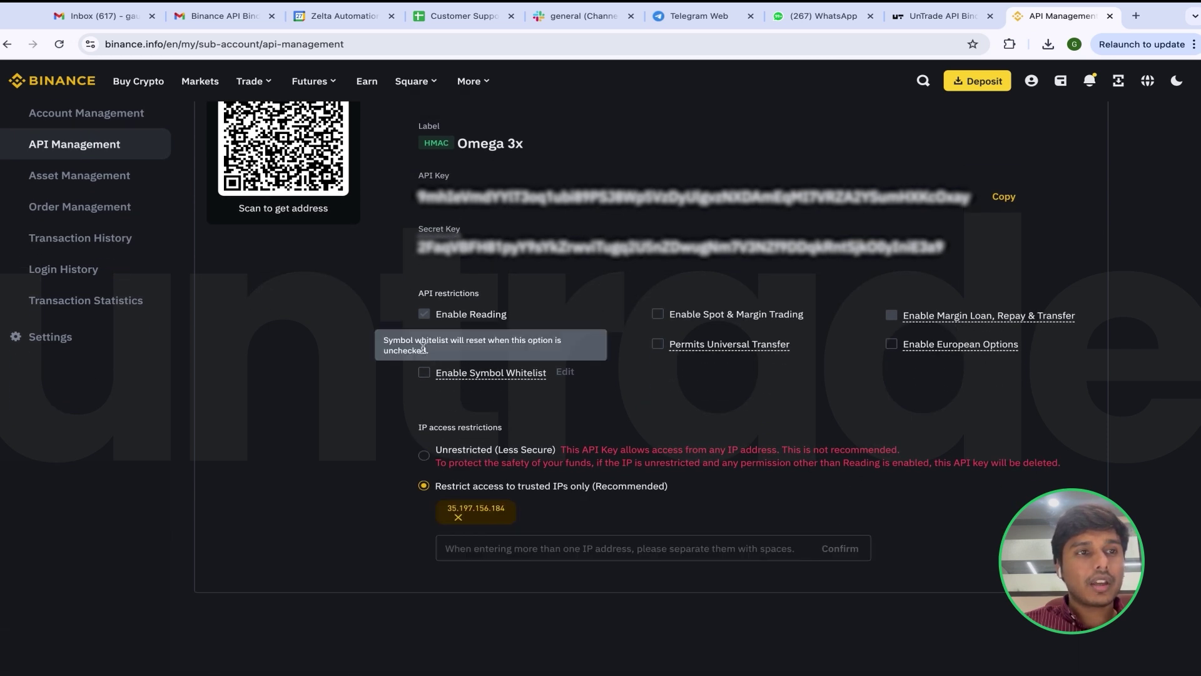
{"action": "left_click", "coordinate": [655, 316]}
- Paste the Omega 3x secret key into Untrade's binding form, then save the Binance key settings
{"action": "scroll", "coordinate": [745, 295], "scroll_direction": "up", "scroll_amount": 2}
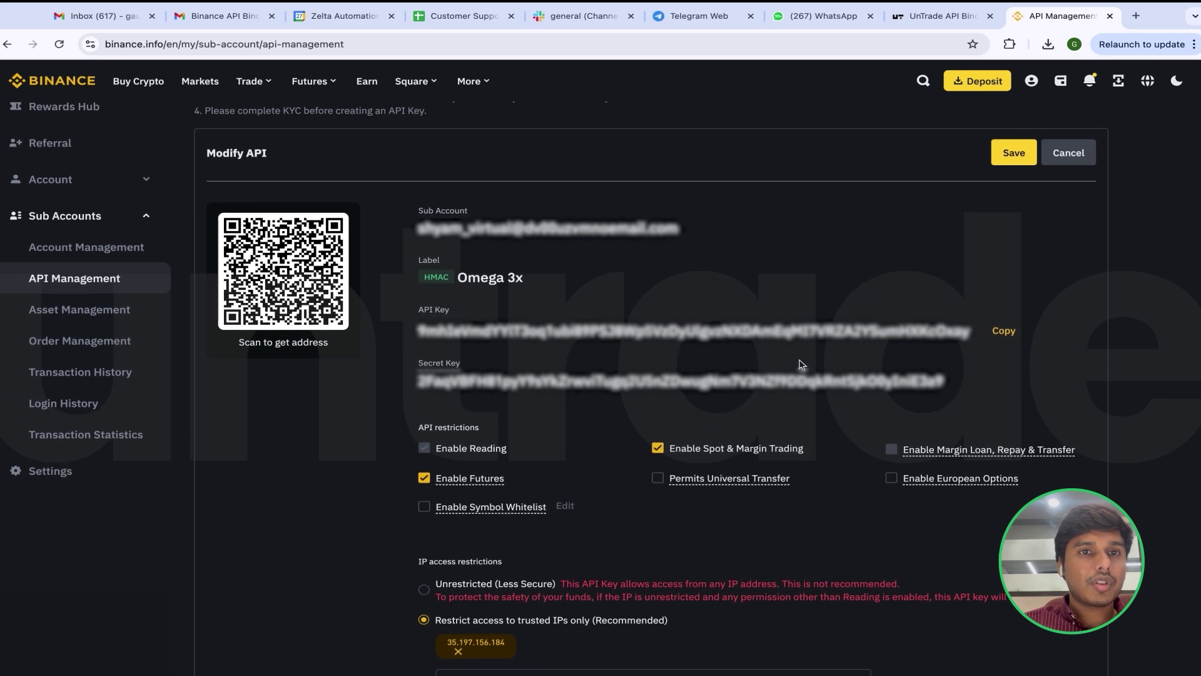
{"action": "double_click", "coordinate": [829, 376]}
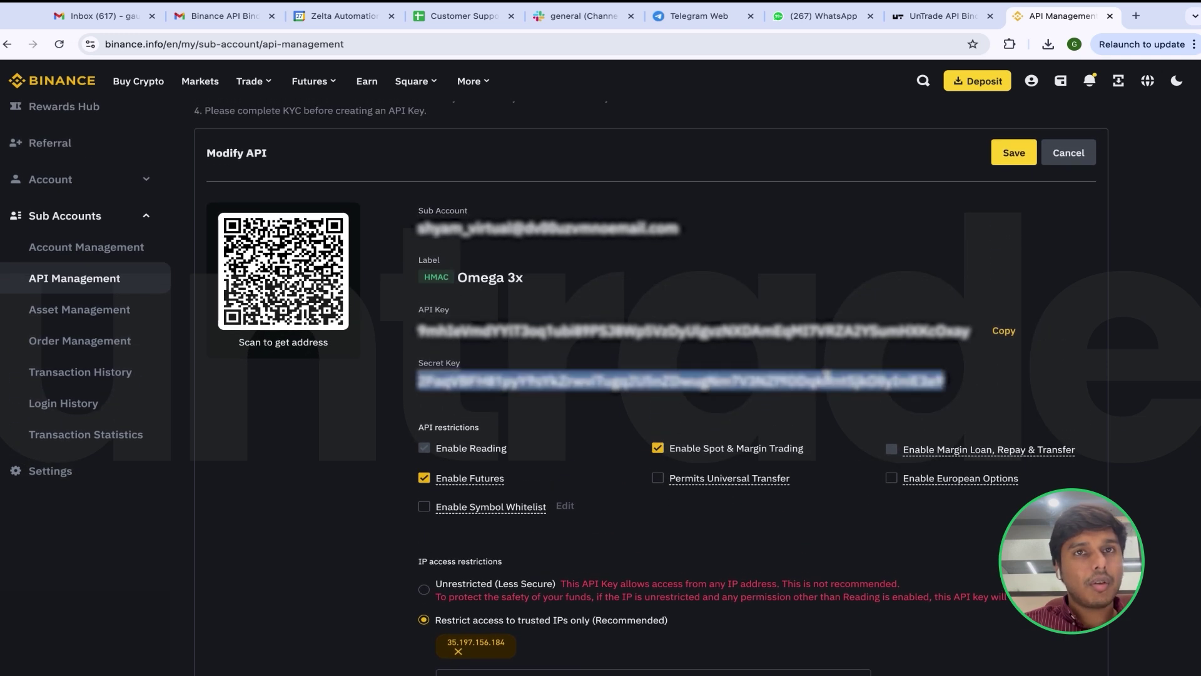
{"action": "left_click", "coordinate": [967, 25]}
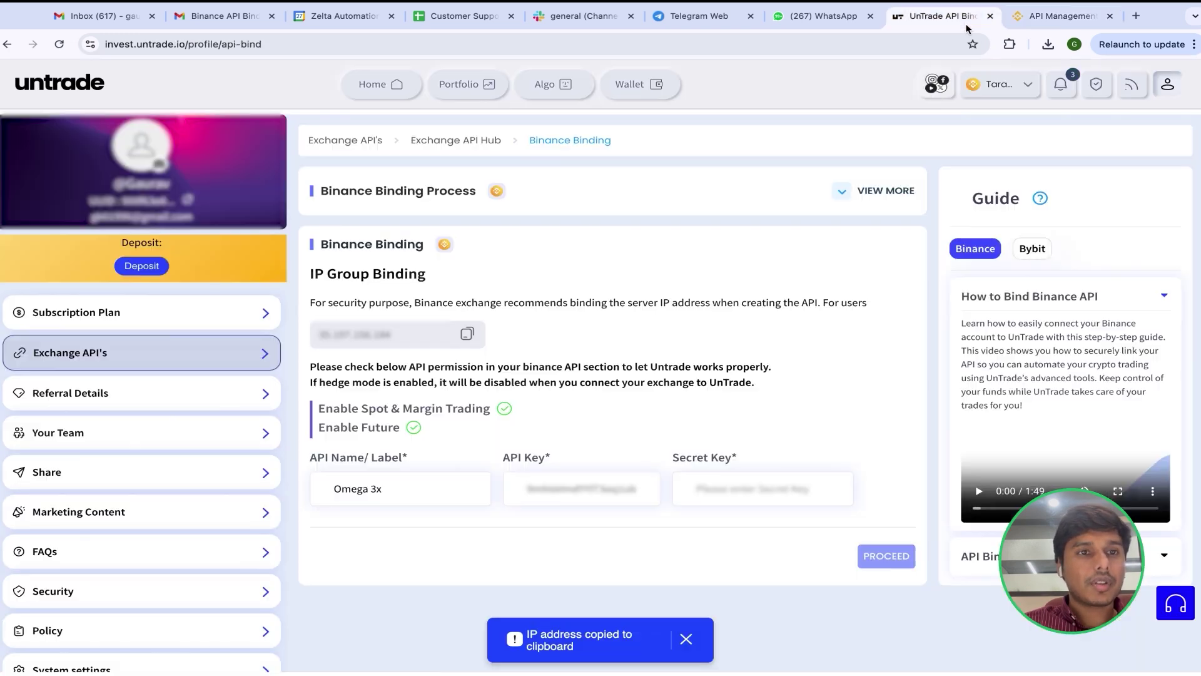
{"action": "left_click", "coordinate": [779, 489]}
{"action": "key", "text": "super+v"}
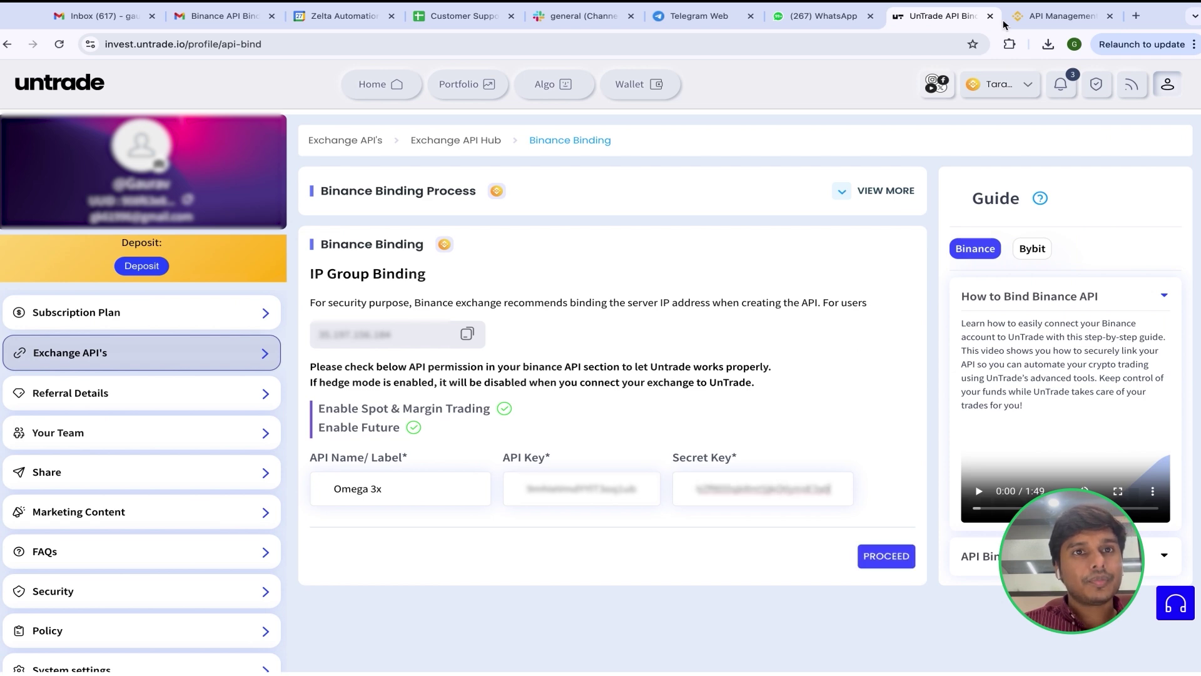
{"action": "left_click", "coordinate": [1051, 16]}
{"action": "left_click", "coordinate": [1012, 151]}
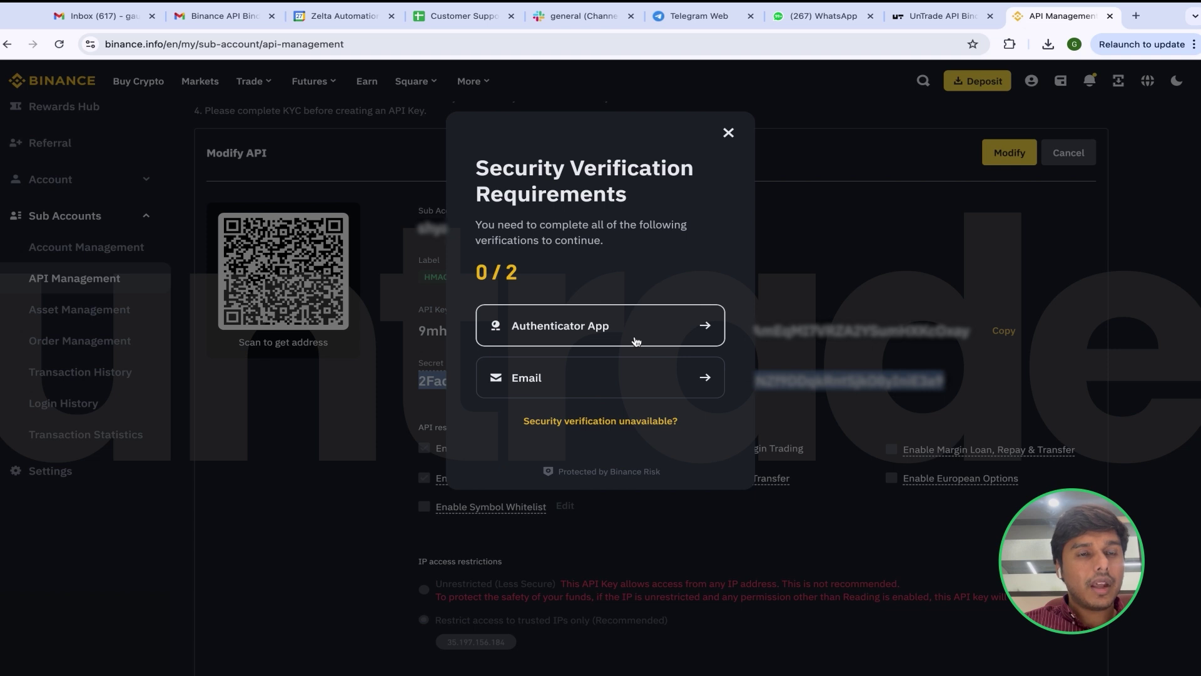
- Confirm the Omega 3x key update with authenticator and email codes, then return to Untrade's binding form
{"action": "left_click", "coordinate": [636, 341]}
{"action": "left_click", "coordinate": [562, 311]}
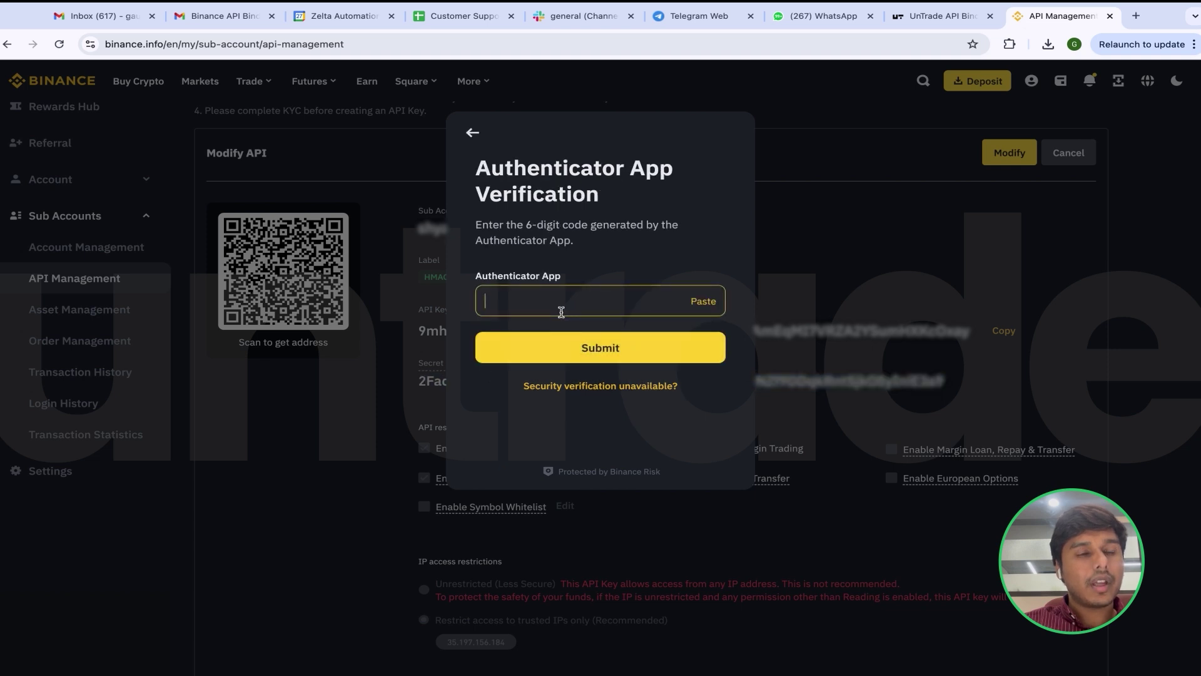
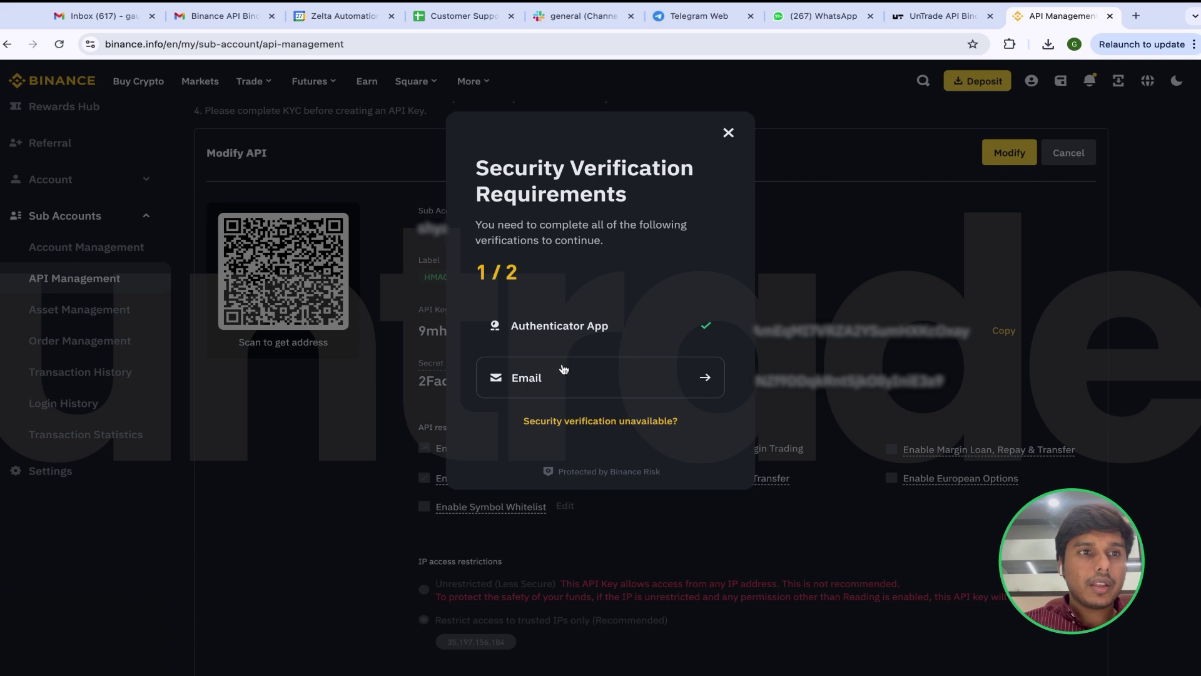
{"action": "left_click", "coordinate": [563, 374]}
{"action": "left_click", "coordinate": [550, 274]}
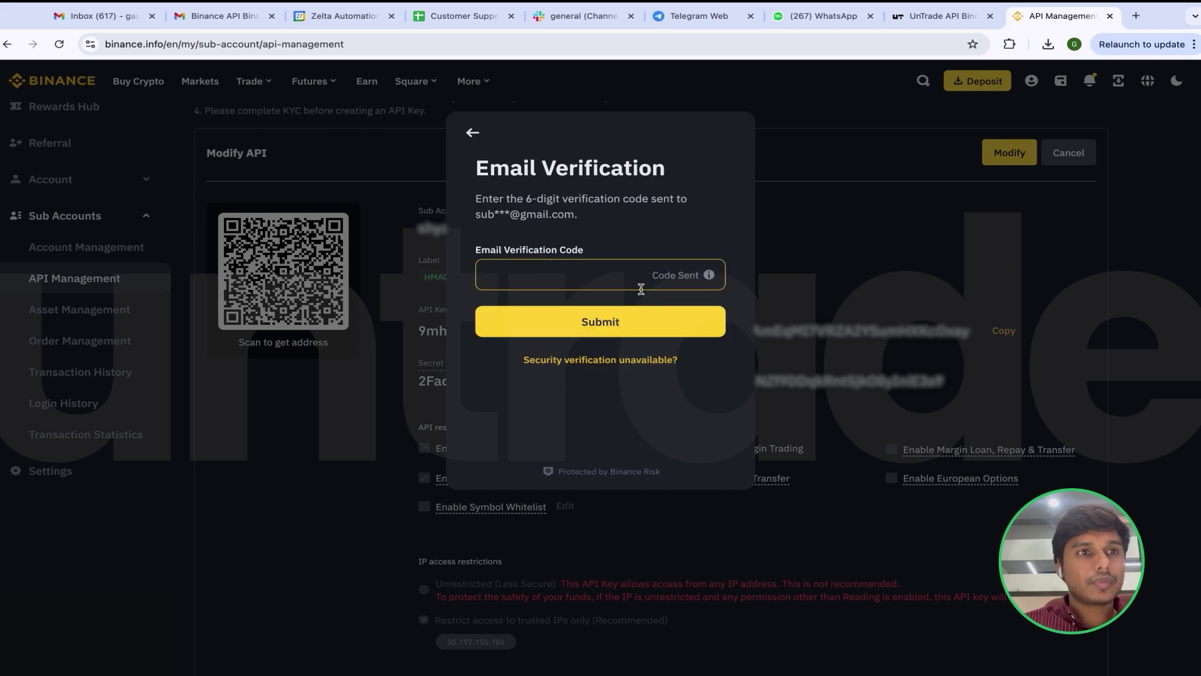
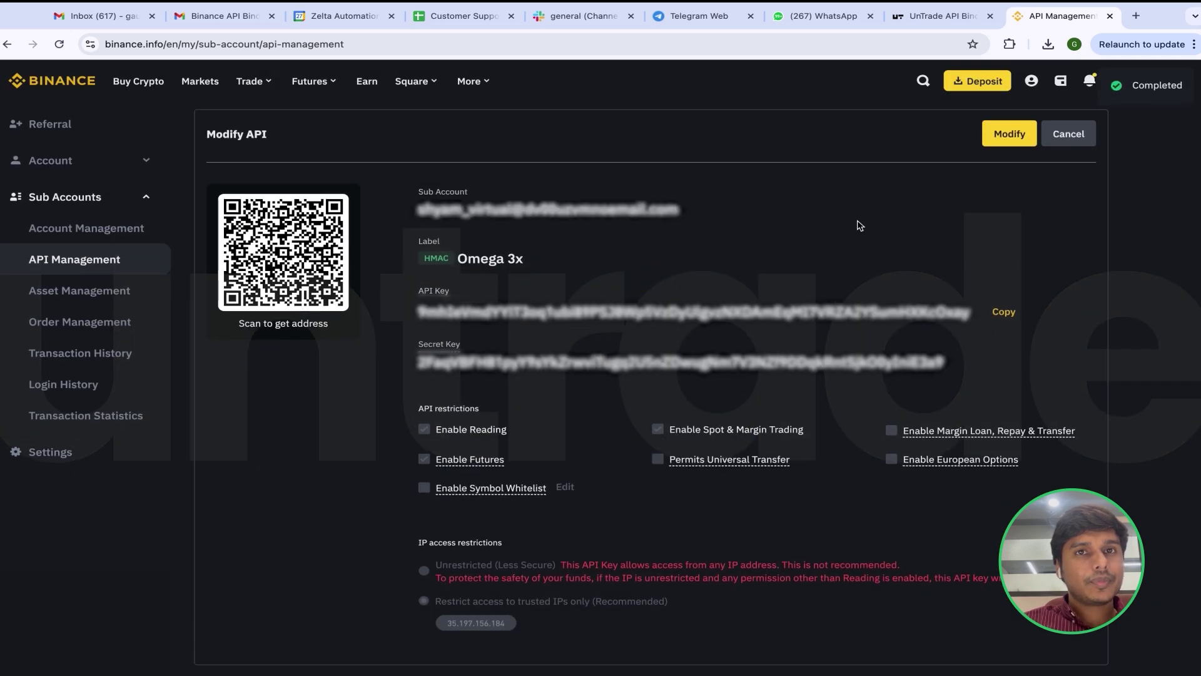
{"action": "scroll", "coordinate": [870, 217], "scroll_direction": "up", "scroll_amount": 2}
{"action": "scroll", "coordinate": [919, 279], "scroll_direction": "down", "scroll_amount": 2}
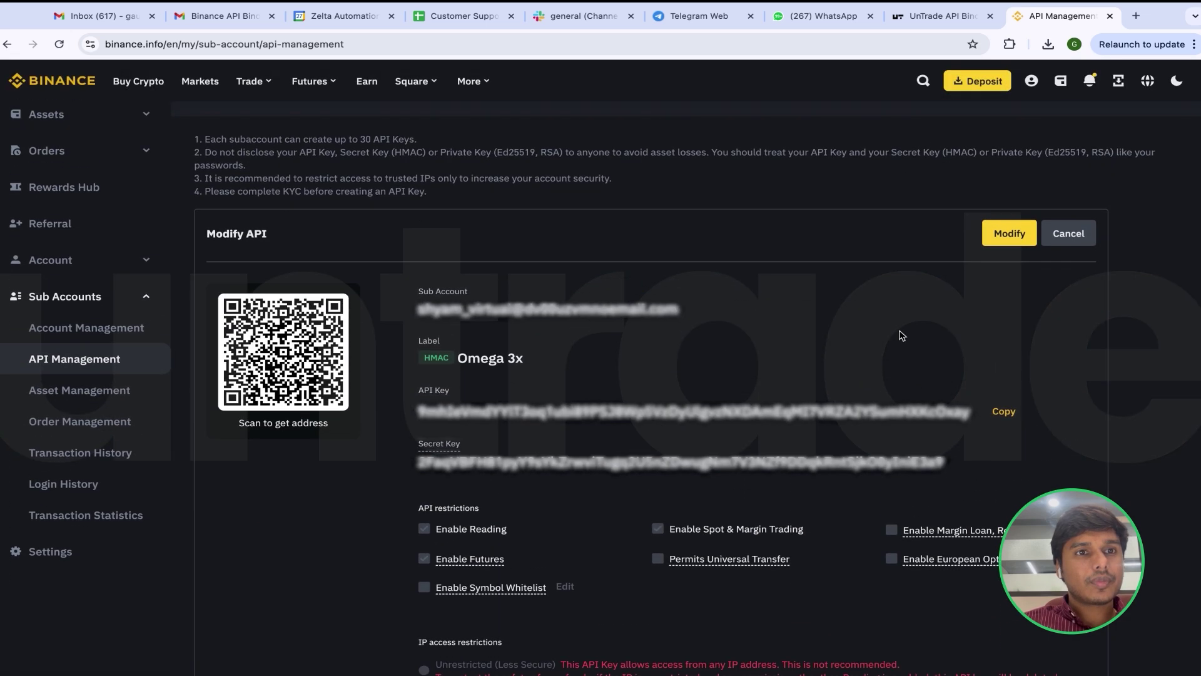
{"action": "left_click", "coordinate": [930, 20]}
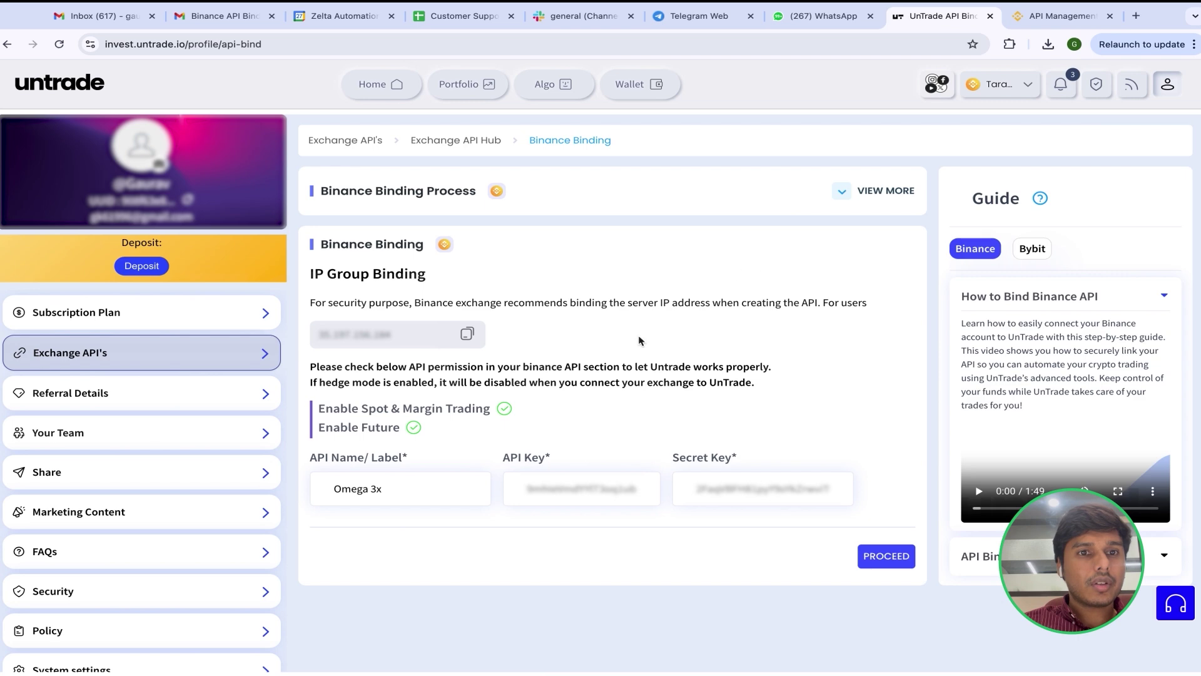
- Submit the Omega 3x binding with the emailed one-time code and close the bind success message
{"action": "left_click", "coordinate": [869, 560]}
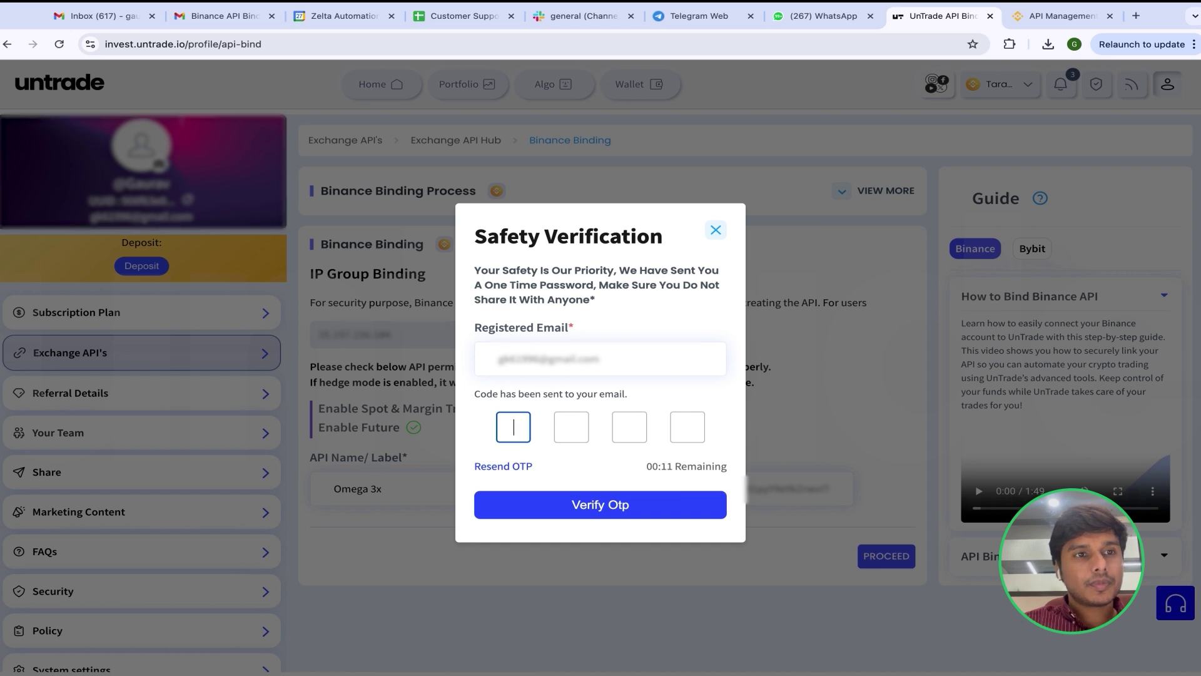
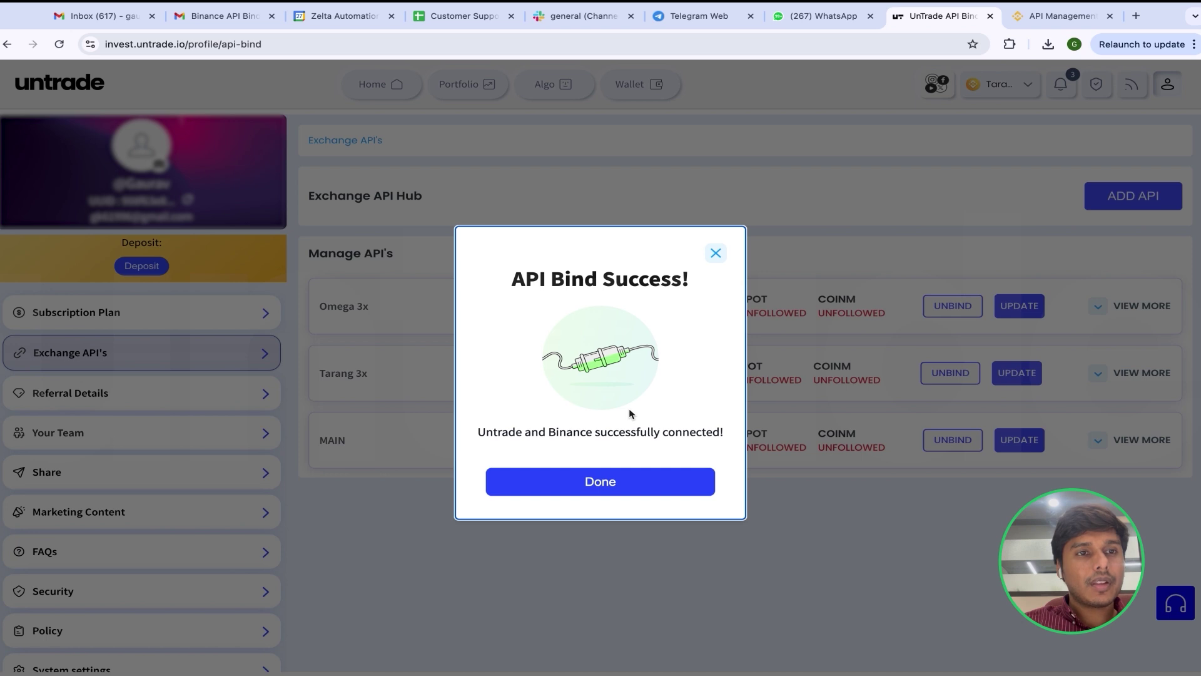
{"action": "left_click", "coordinate": [619, 477]}
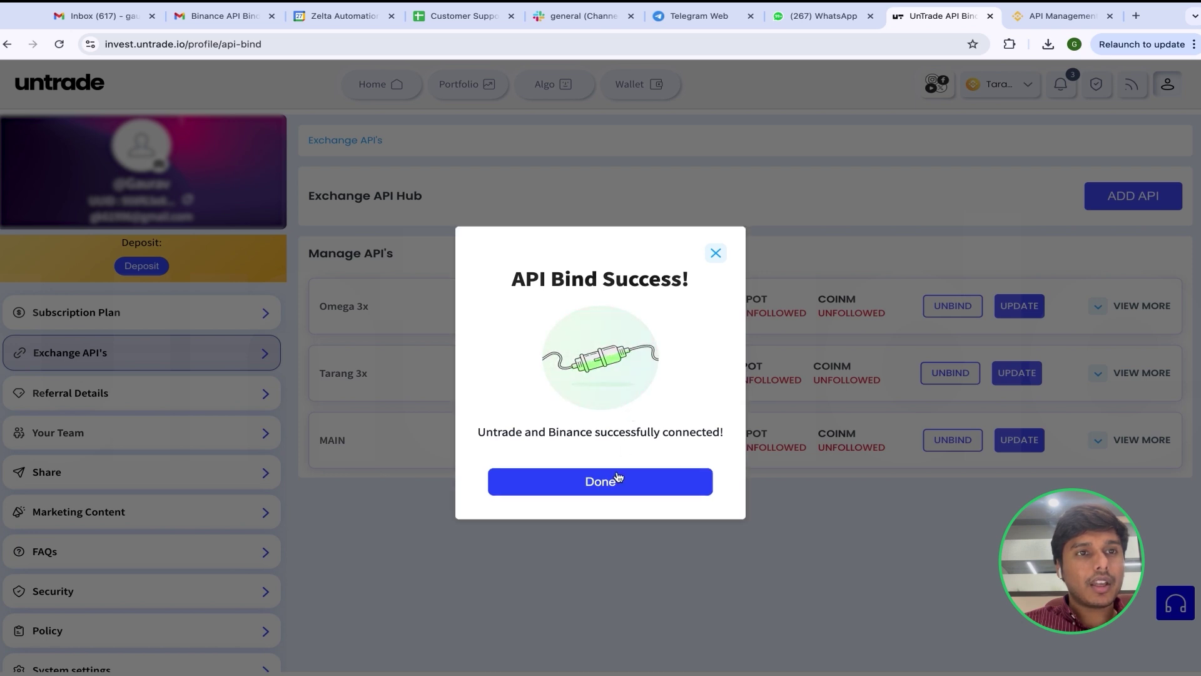
- Switch Untrade's active API profile to Omega 3x
{"action": "left_click", "coordinate": [999, 88]}
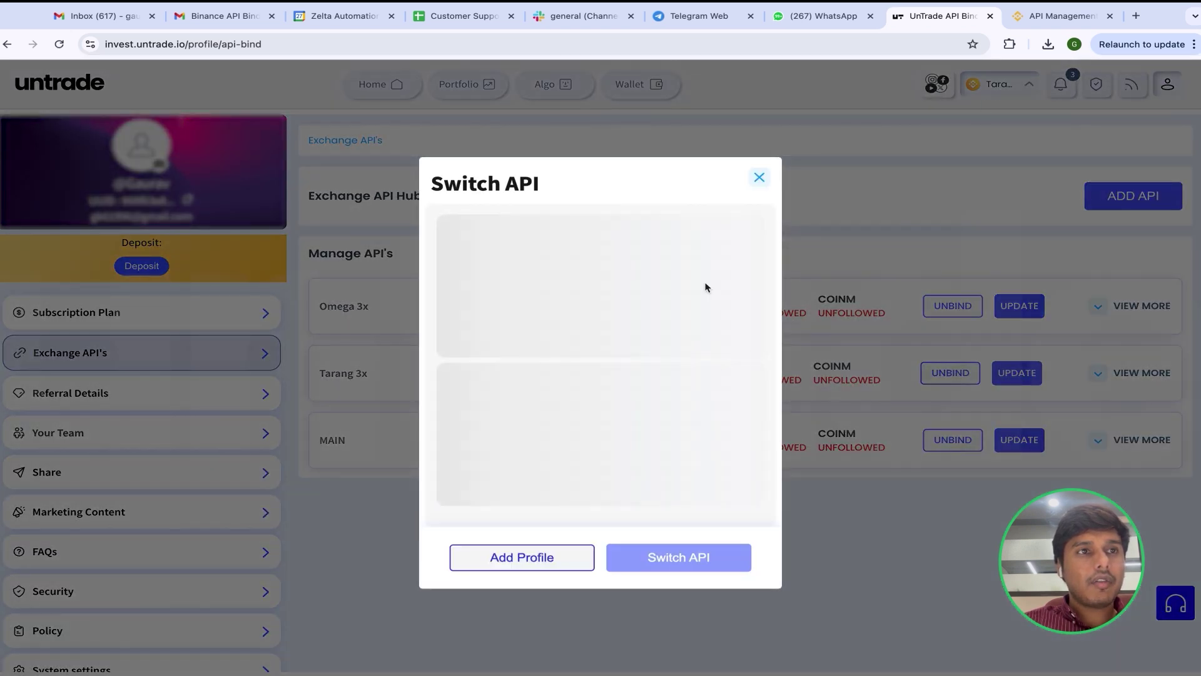
{"action": "scroll", "coordinate": [566, 365], "scroll_direction": "down", "scroll_amount": 1}
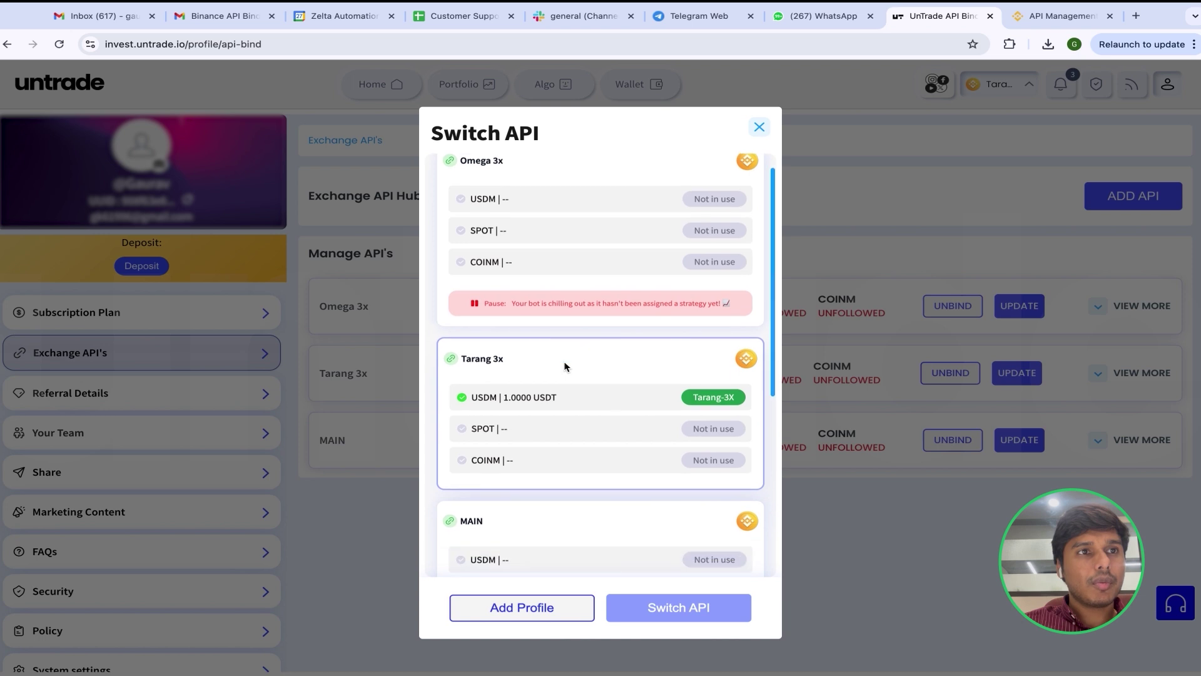
{"action": "left_click", "coordinate": [593, 234]}
{"action": "left_click", "coordinate": [672, 623]}
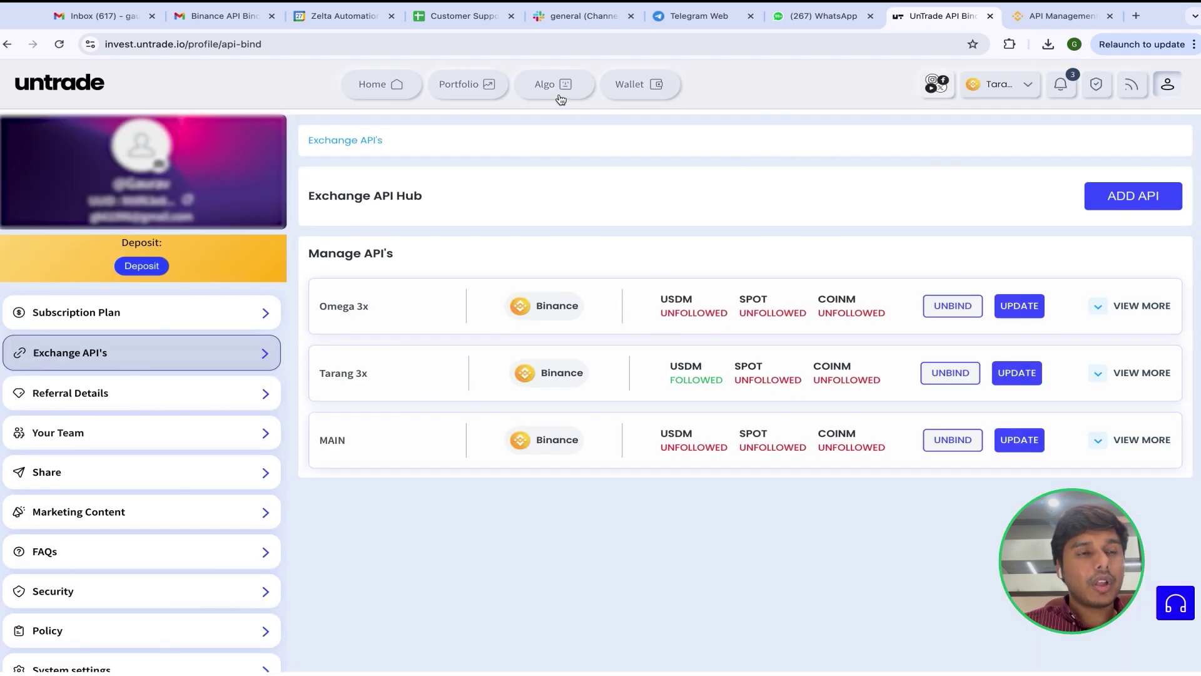
- Follow the Omega - USDM - BTCUSDT - 3X strategy from the Algo list
{"action": "left_click", "coordinate": [557, 88]}
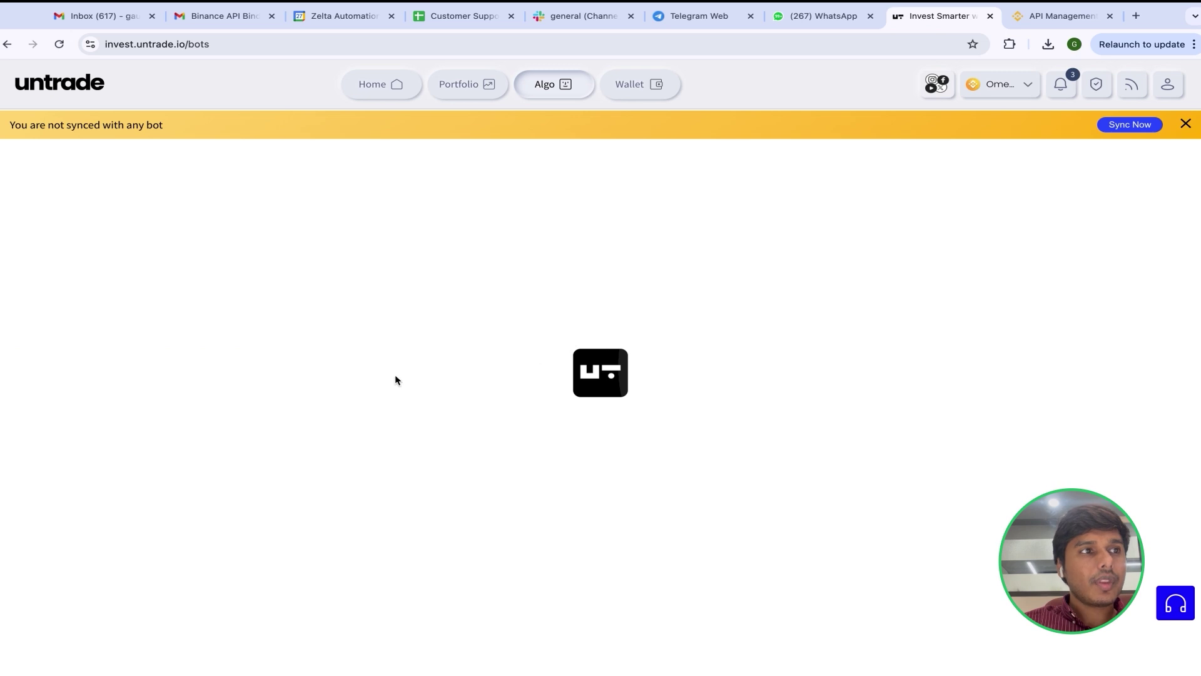
{"action": "scroll", "coordinate": [308, 350], "scroll_direction": "down", "scroll_amount": 1}
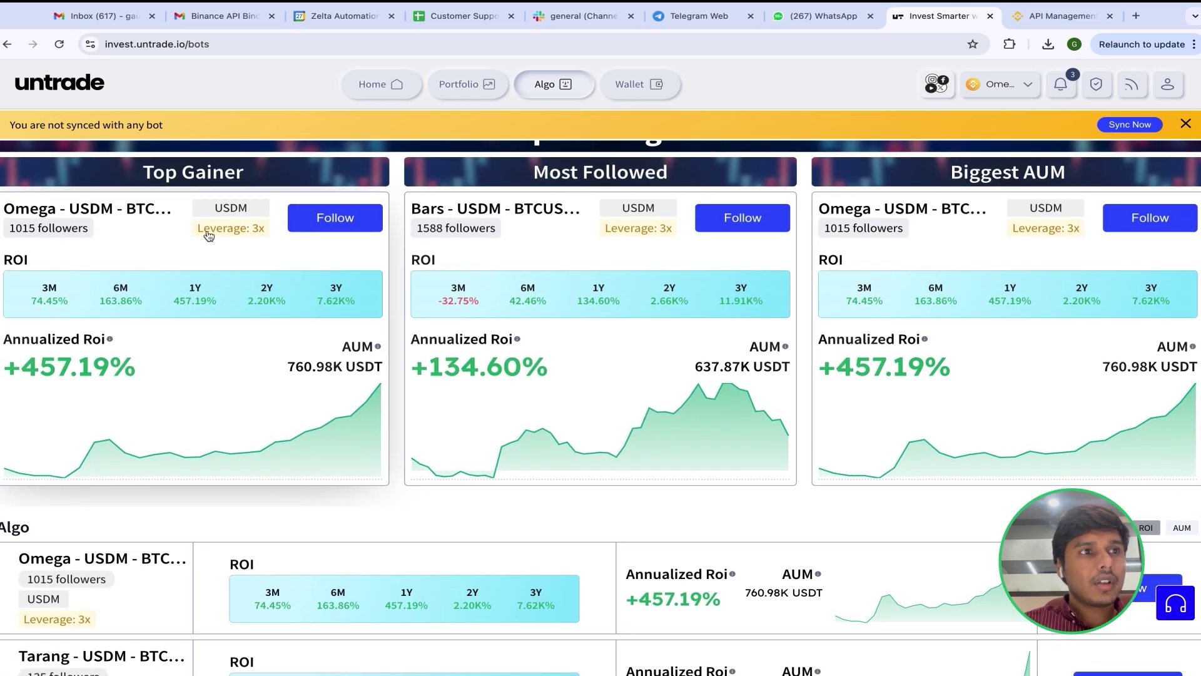
{"action": "left_click", "coordinate": [346, 220]}
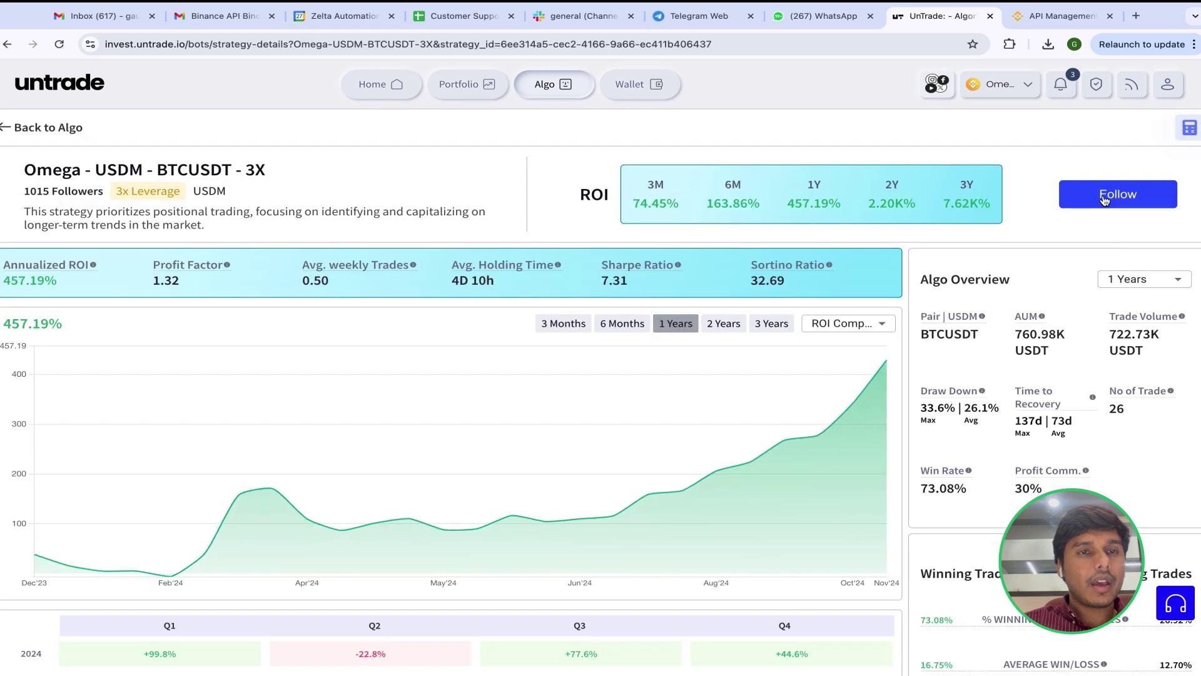
{"action": "left_click", "coordinate": [1123, 196]}
{"action": "mouse_move", "coordinate": [632, 378]}
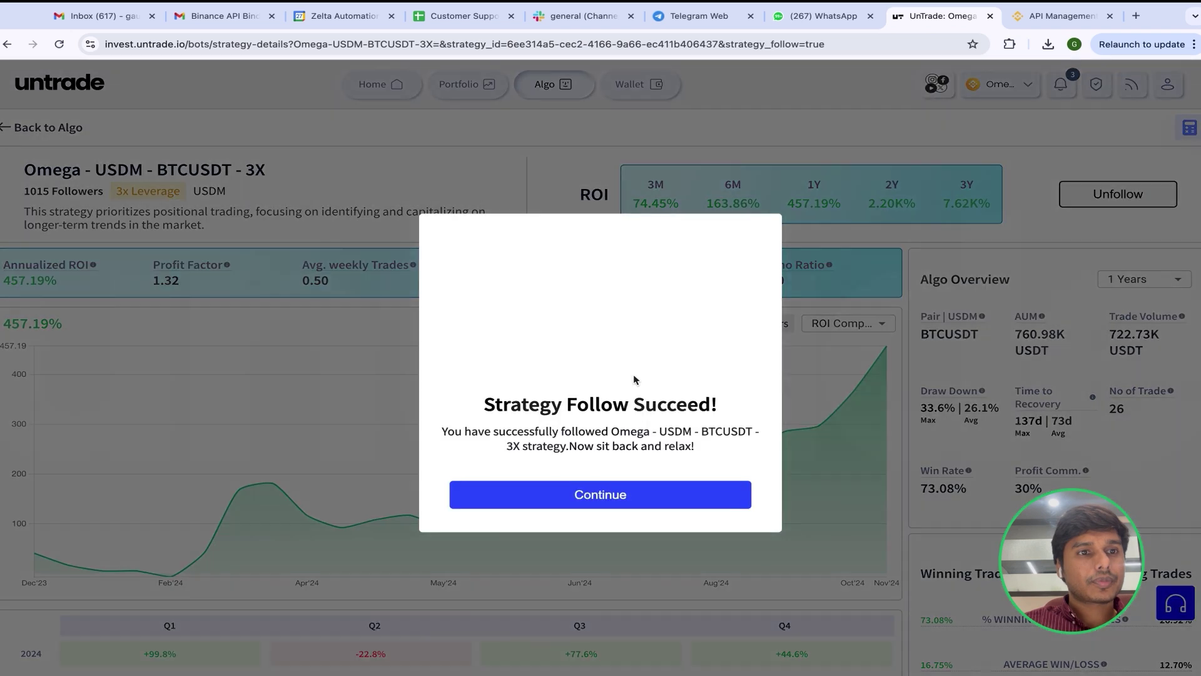
{"action": "left_click", "coordinate": [580, 496]}
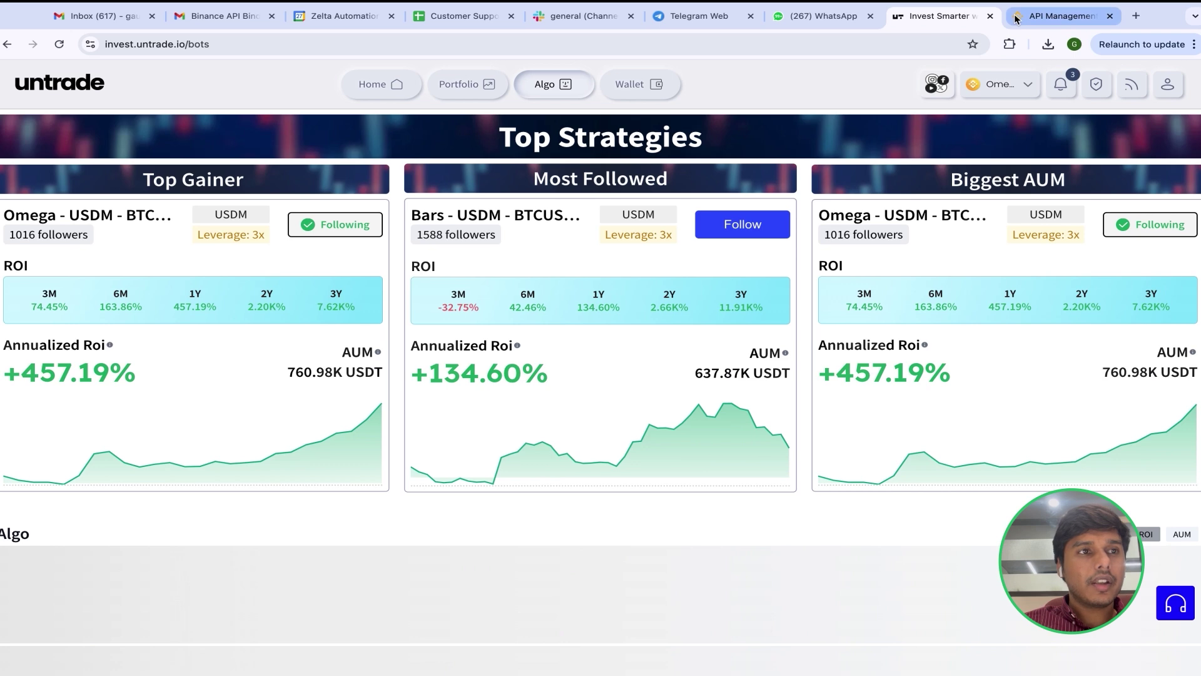
- Create a system-generated API key labelled 'Bars 3x' for the third sub-account
{"action": "left_click", "coordinate": [1057, 16]}
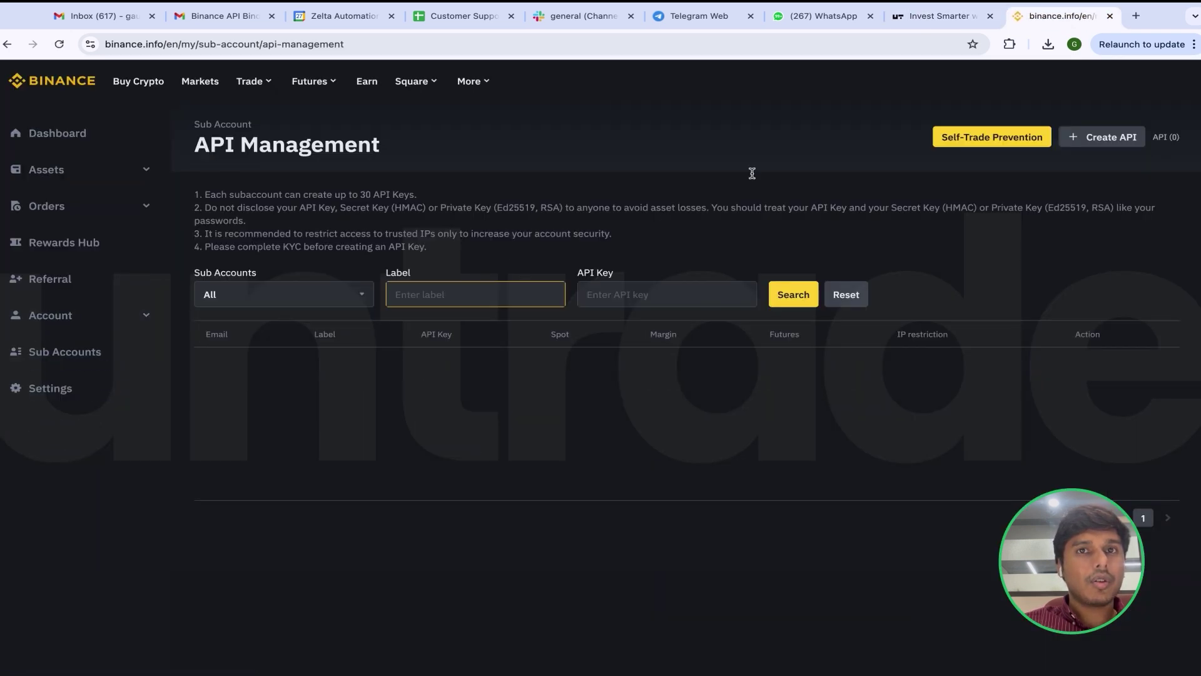
{"action": "left_click", "coordinate": [1105, 139]}
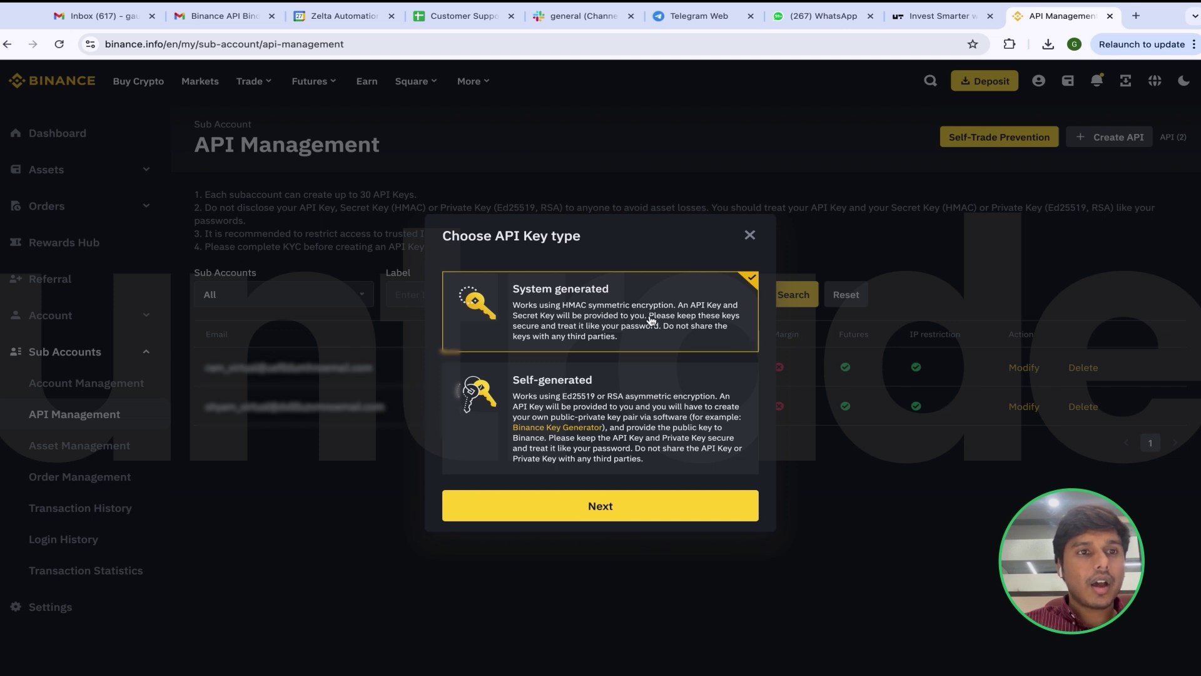
{"action": "left_click", "coordinate": [601, 505]}
{"action": "left_click", "coordinate": [613, 346]}
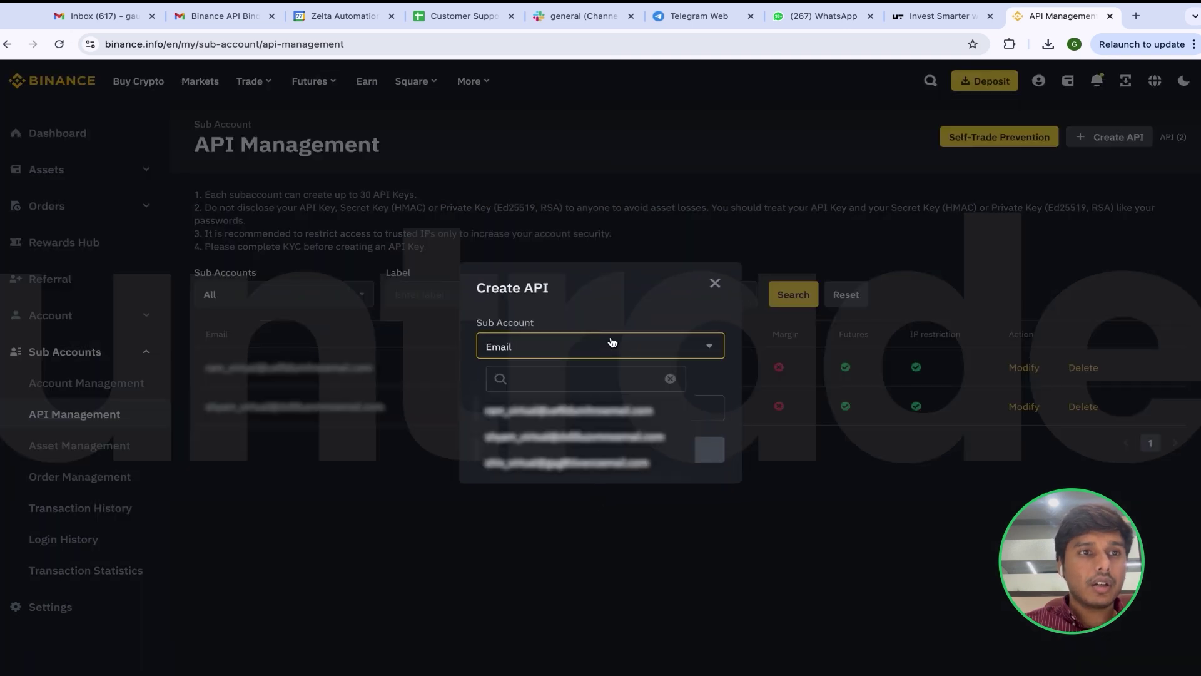
{"action": "left_click", "coordinate": [576, 462]}
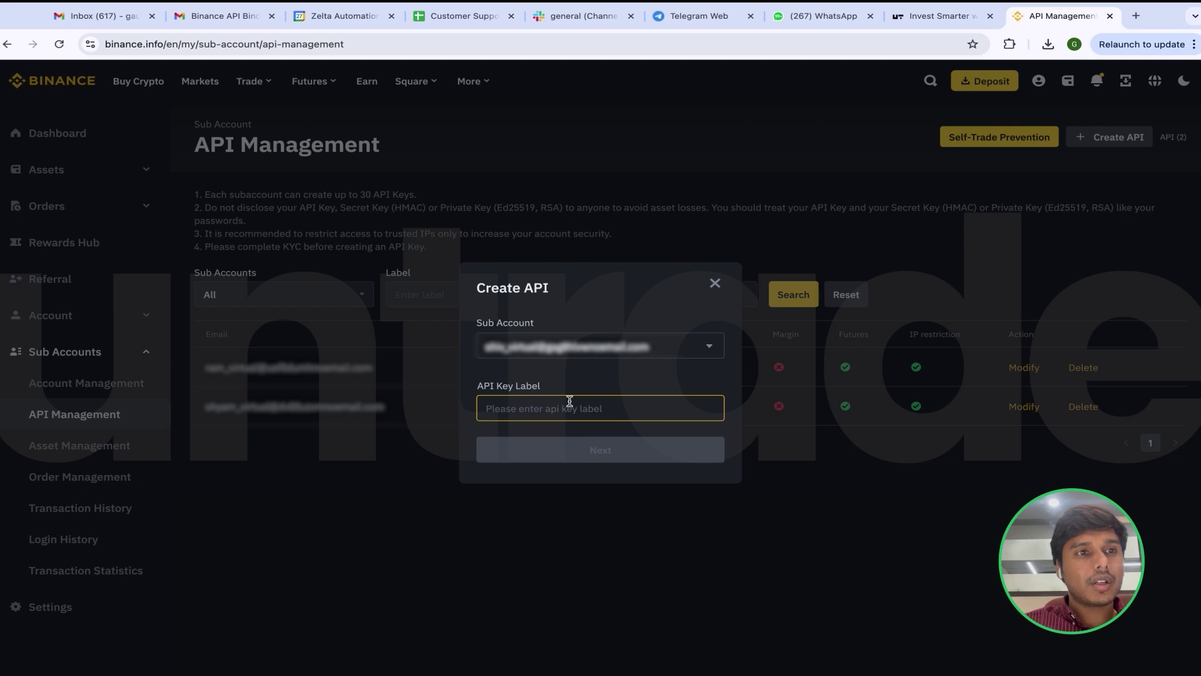
{"action": "type", "text": "Ba"}
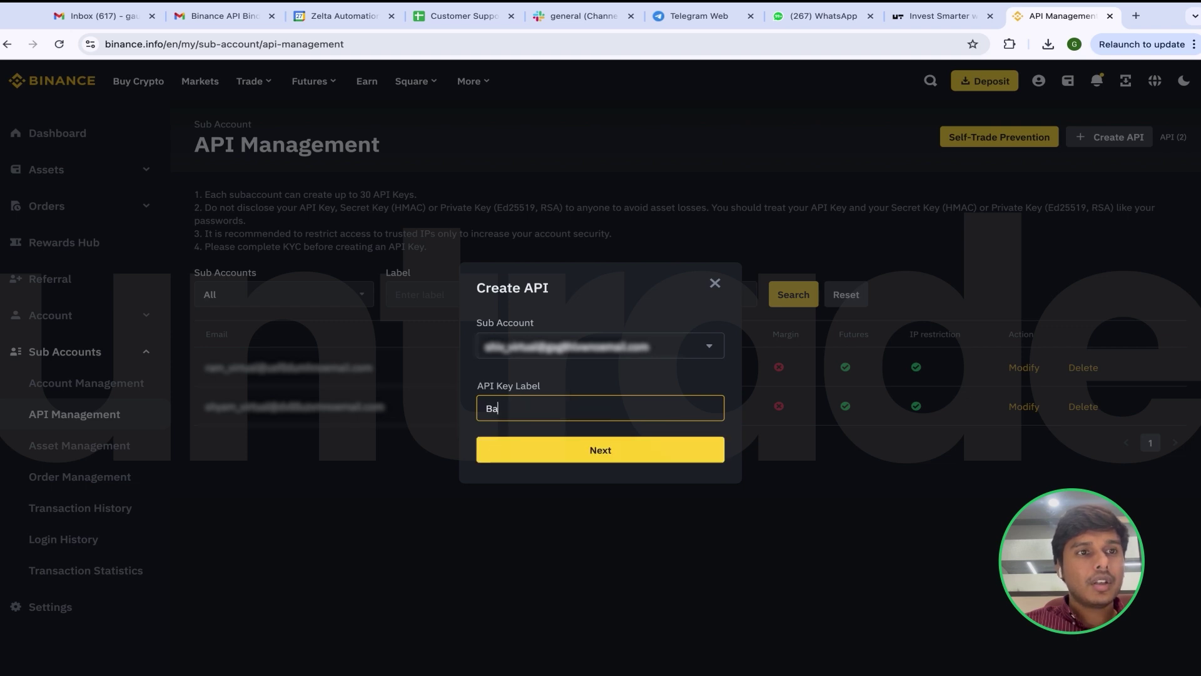
{"action": "type", "text": "rs 3x"}
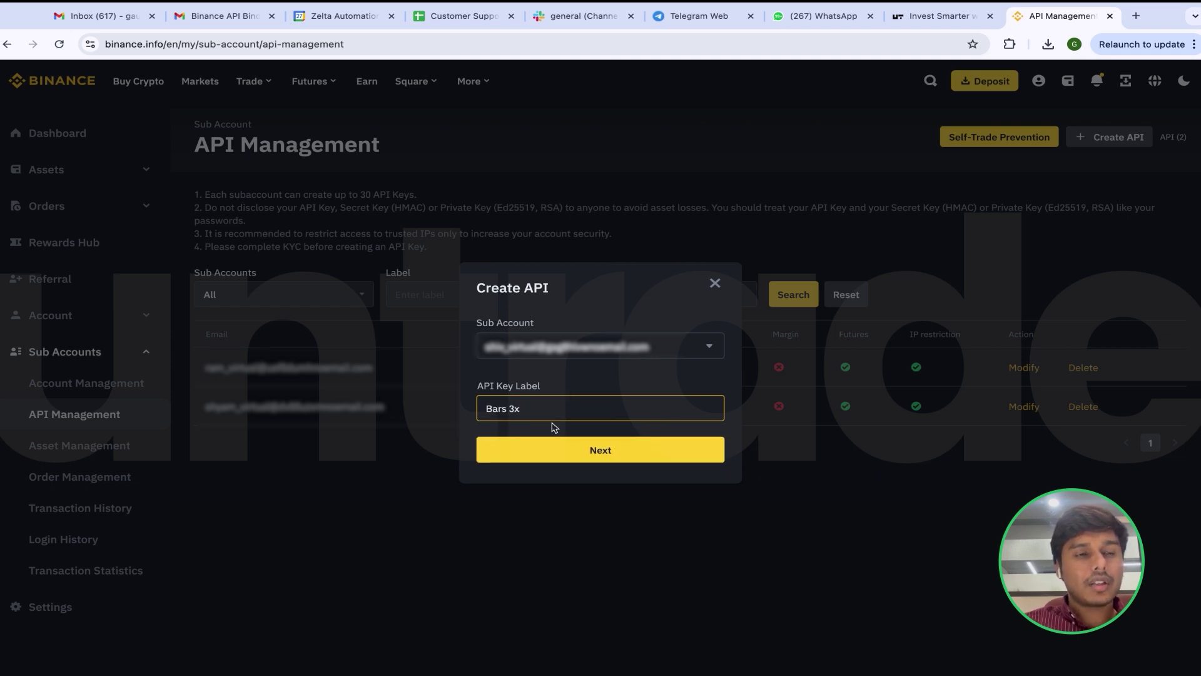
{"action": "left_click", "coordinate": [538, 448]}
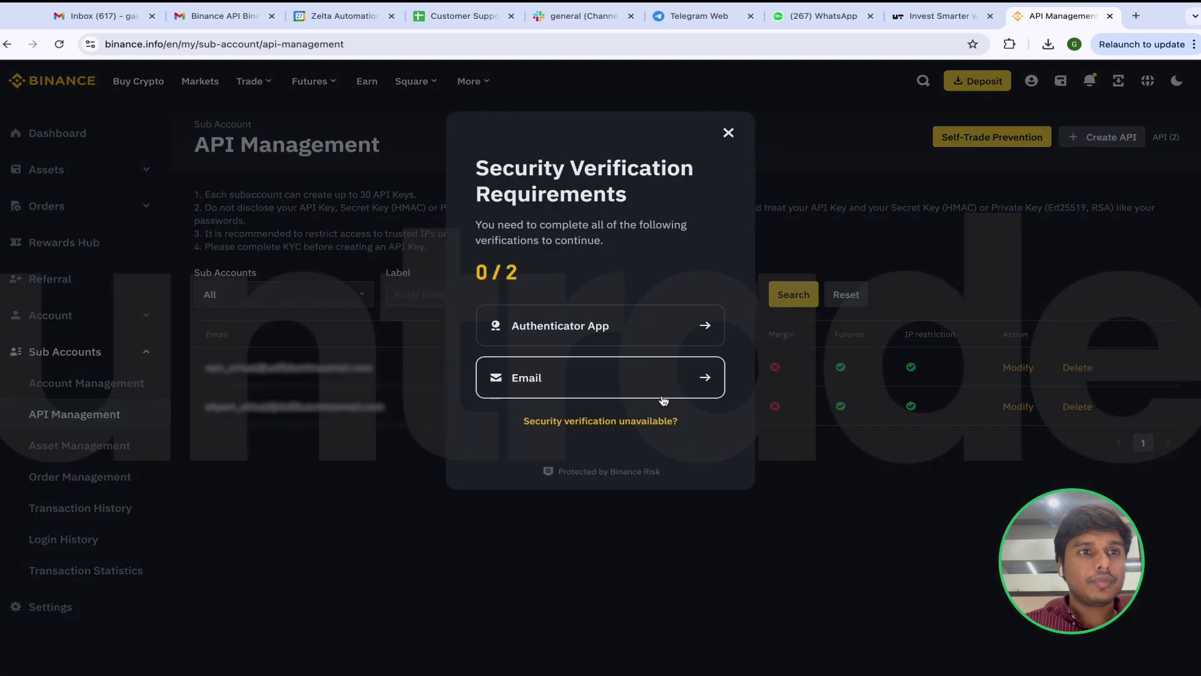
- Pass authenticator and email verification for the Bars 3x key and copy its API key
{"action": "left_click", "coordinate": [627, 322]}
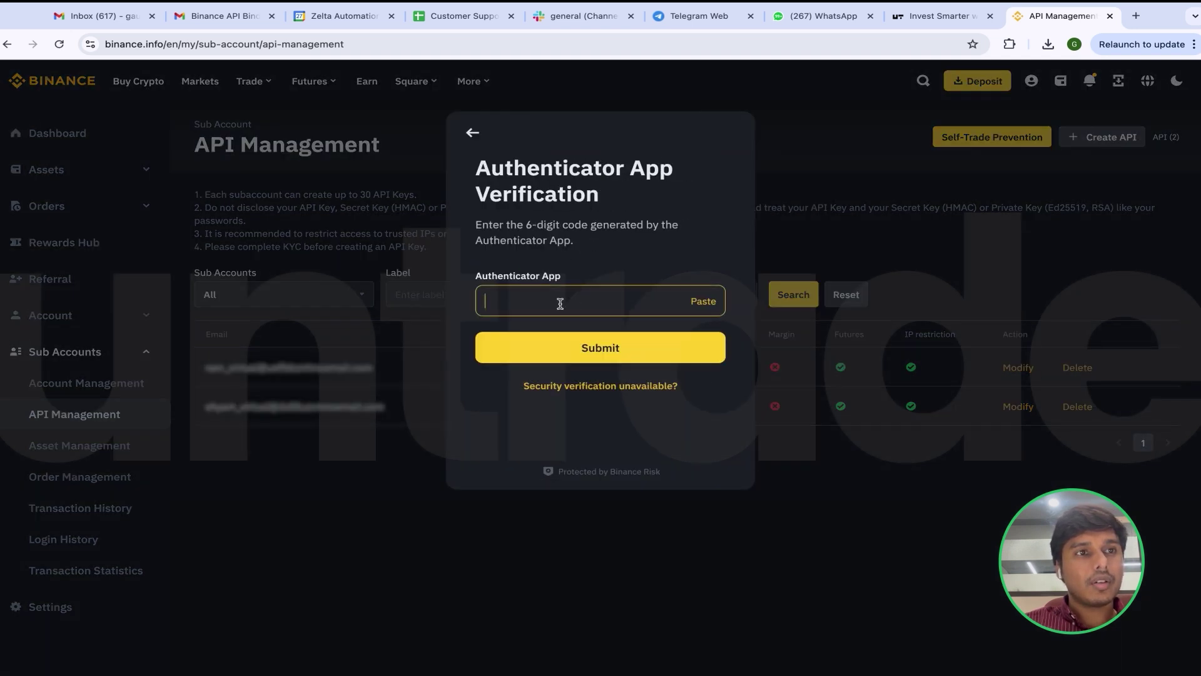
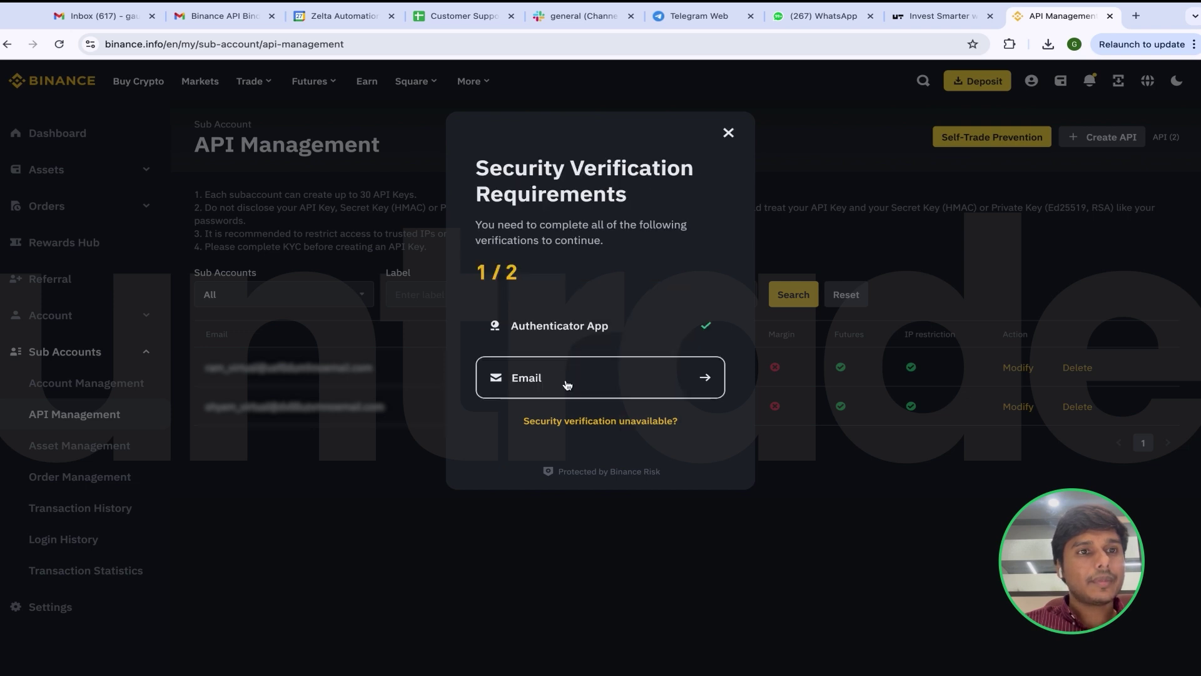
{"action": "left_click", "coordinate": [566, 378]}
{"action": "left_click", "coordinate": [547, 278]}
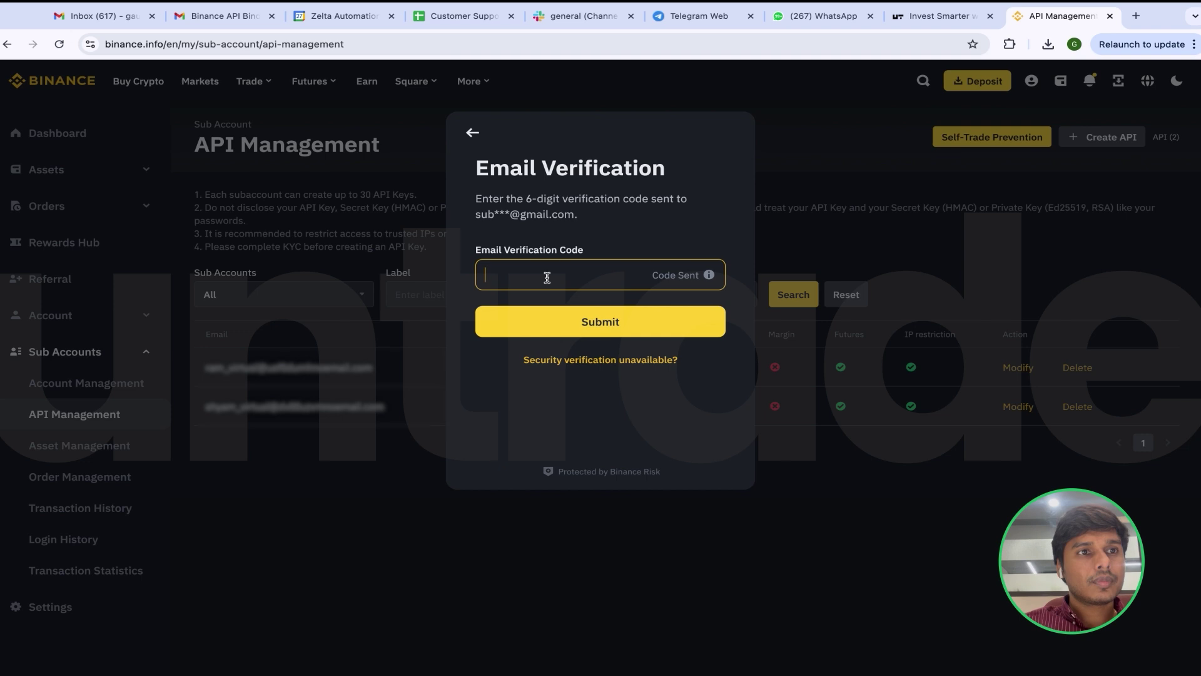
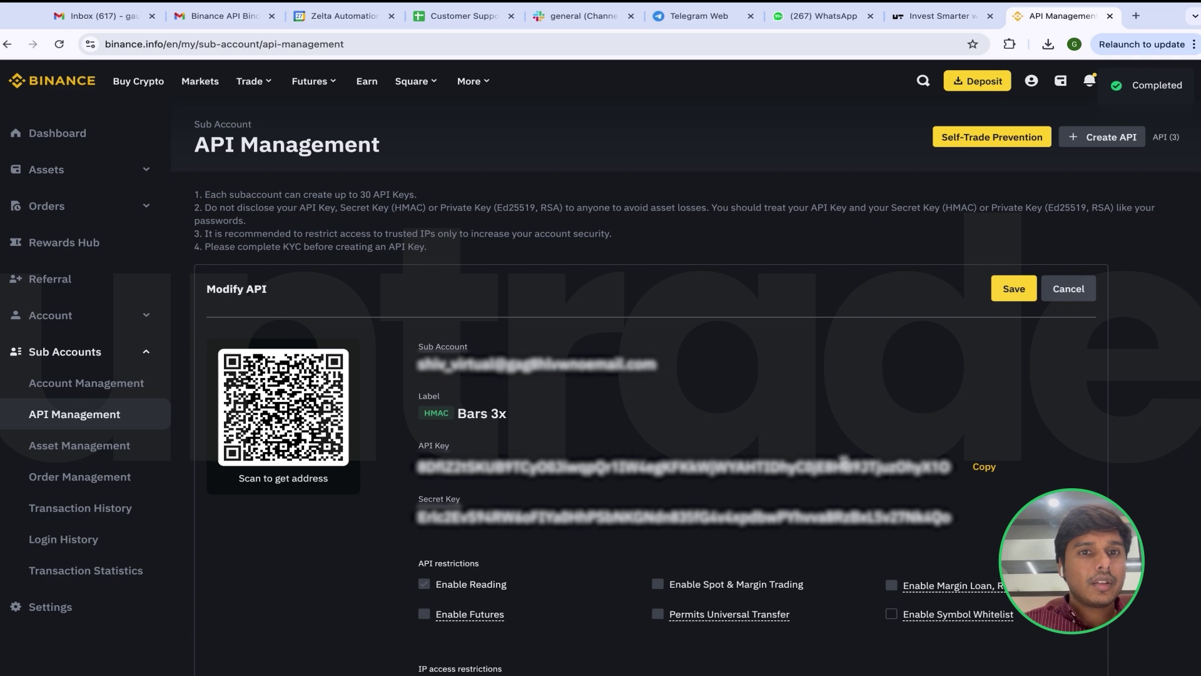
{"action": "left_click", "coordinate": [984, 468]}
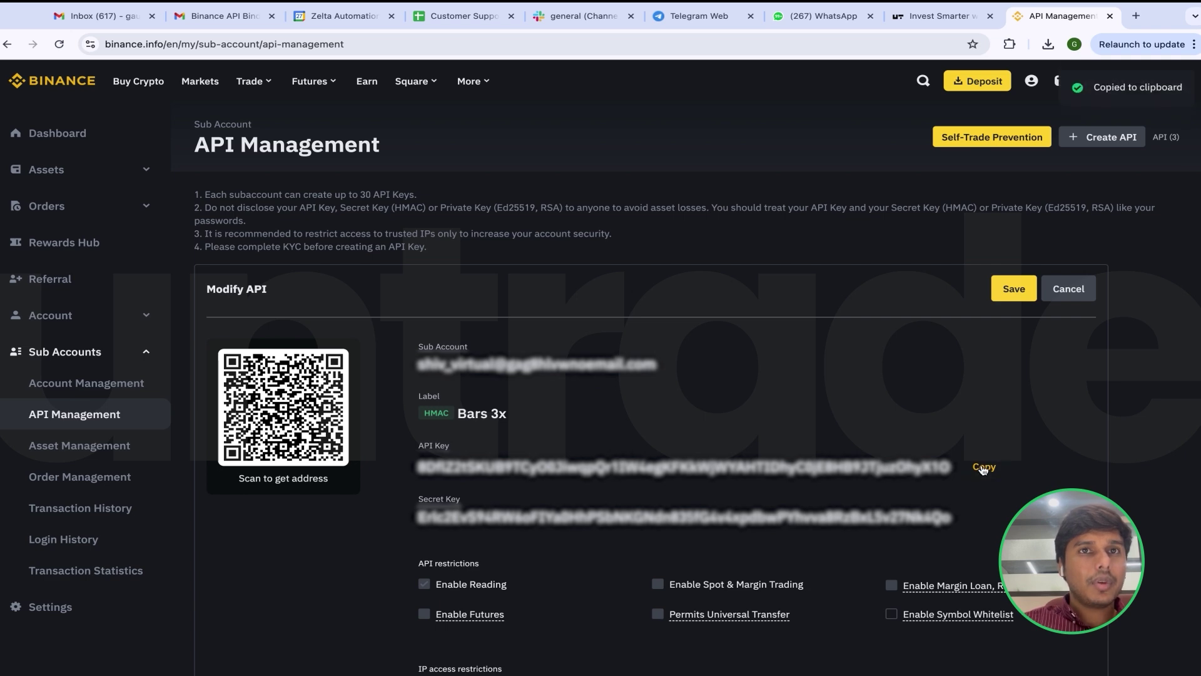
- Add another API profile in Untrade with Binance as the exchange
{"action": "left_click", "coordinate": [925, 25]}
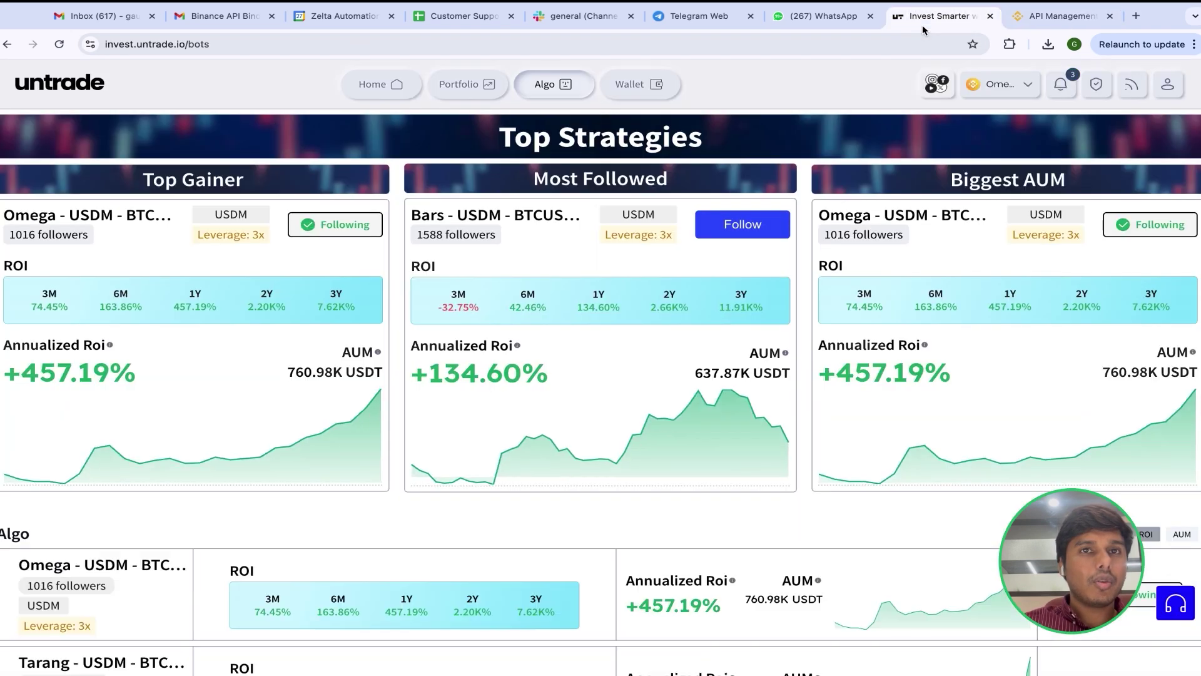
{"action": "left_click", "coordinate": [976, 93]}
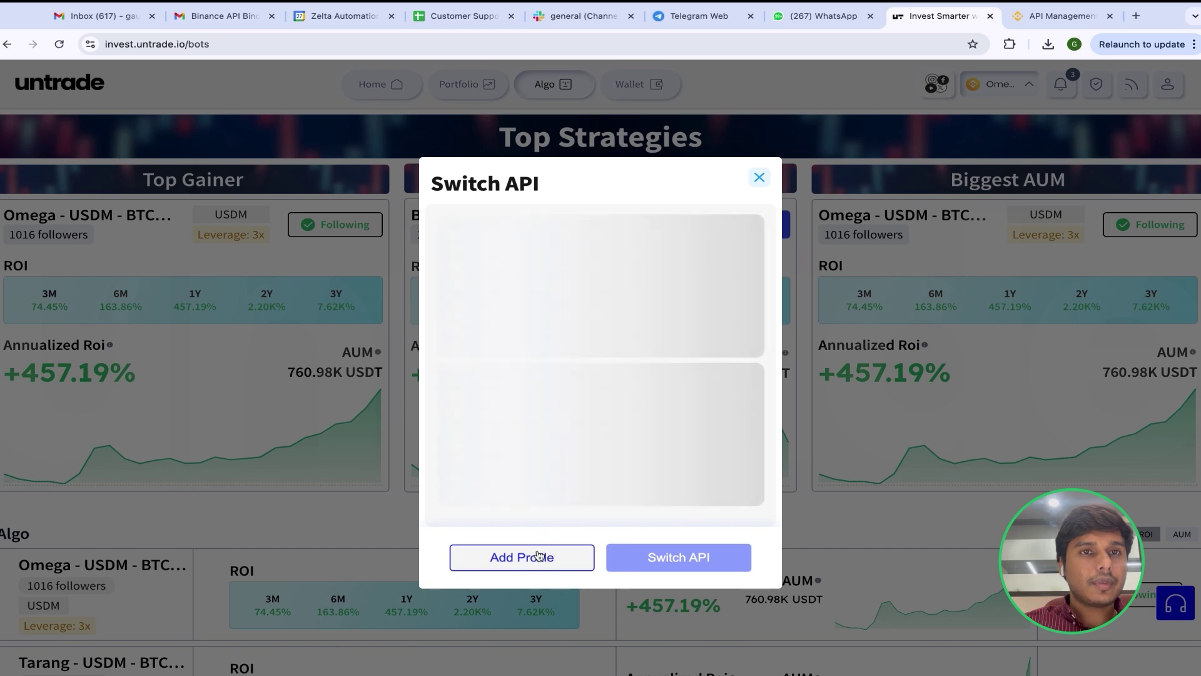
{"action": "left_click", "coordinate": [537, 553]}
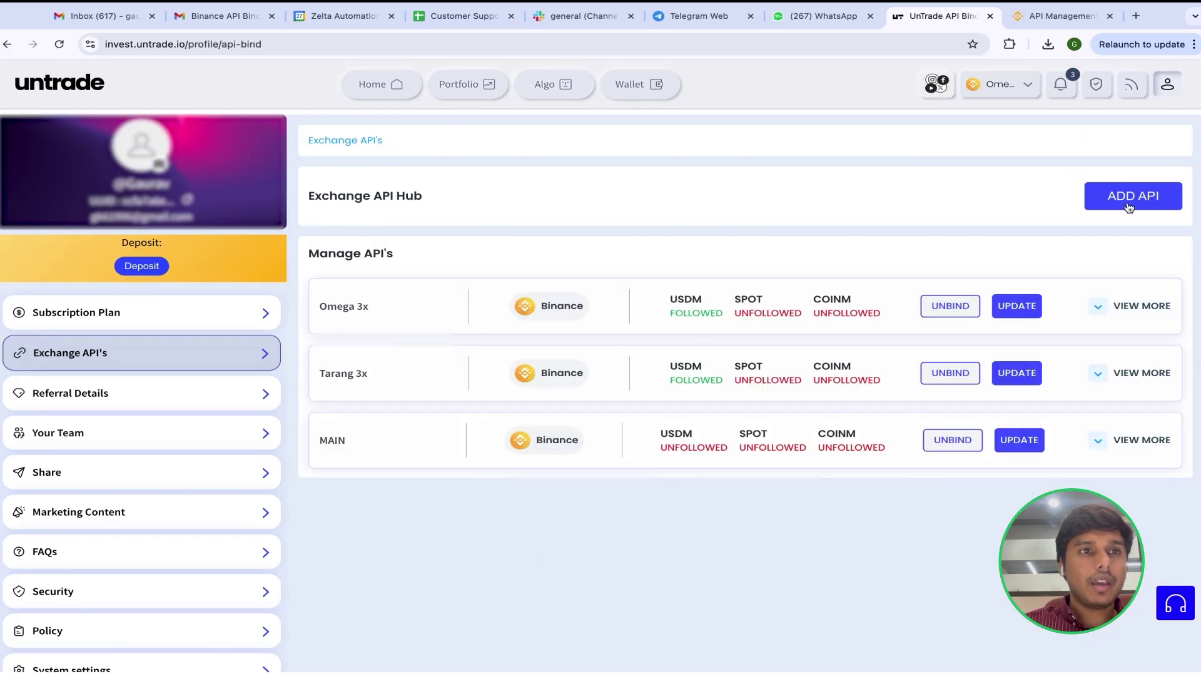
{"action": "left_click", "coordinate": [1130, 207]}
{"action": "left_click", "coordinate": [479, 236]}
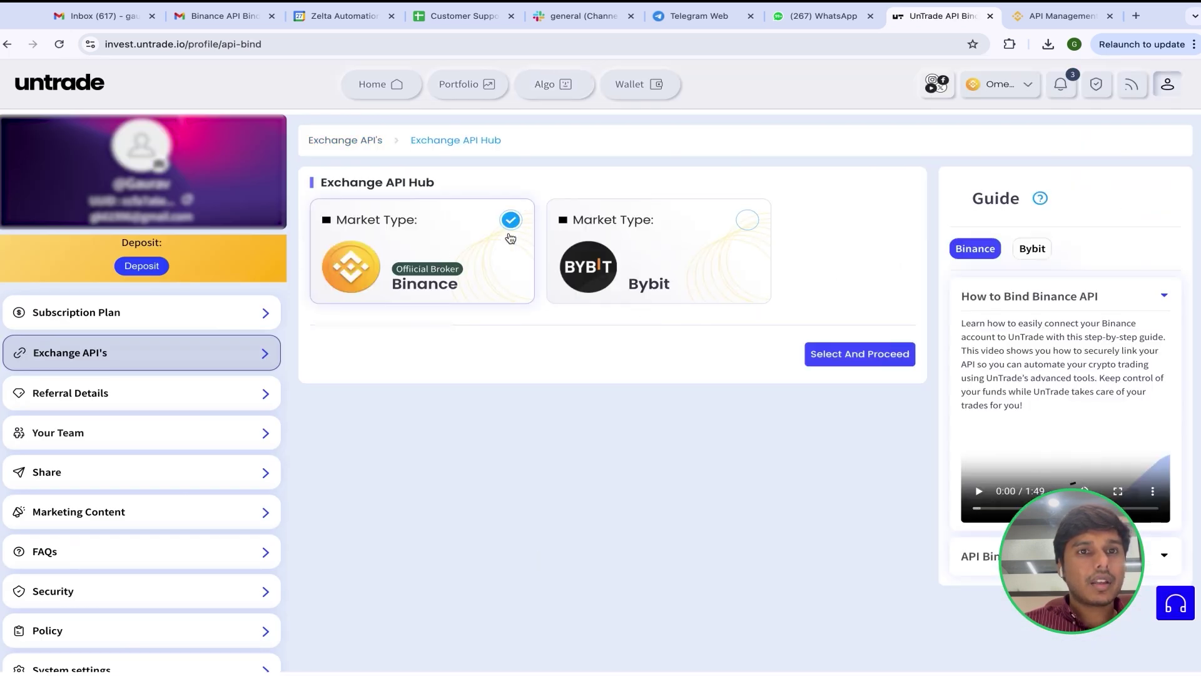
{"action": "left_click", "coordinate": [882, 354]}
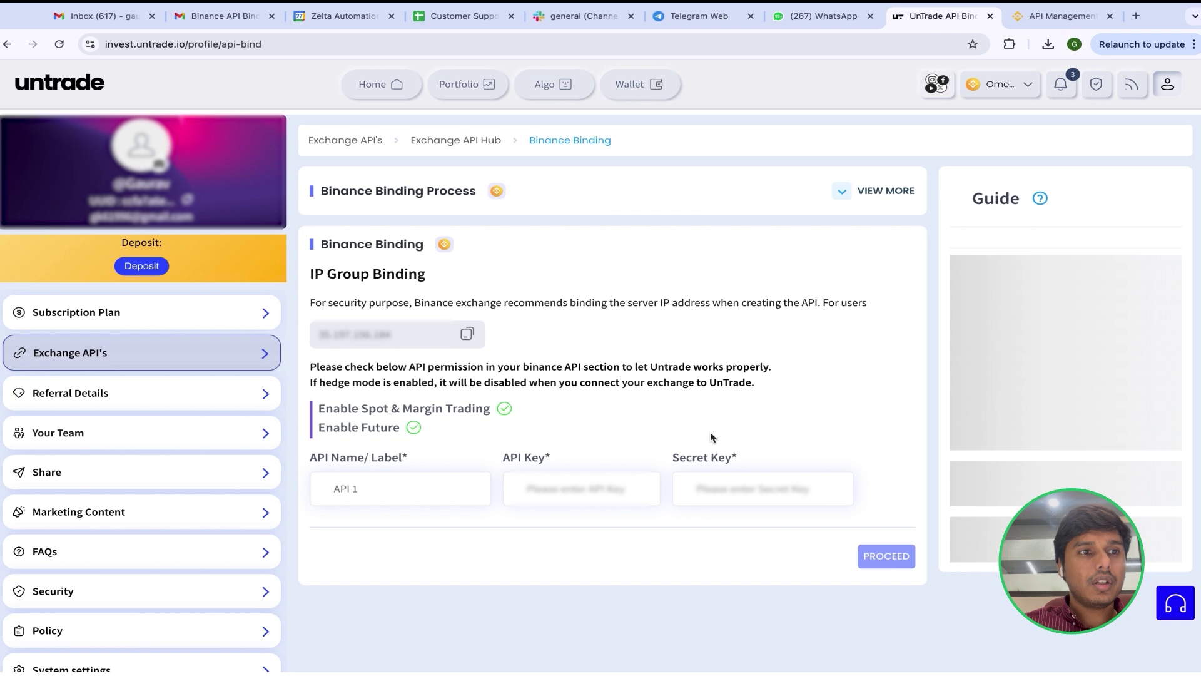
- Name the binding 'Bars 3x', paste its API key, and copy the server IP
{"action": "left_click", "coordinate": [382, 489]}
{"action": "type", "text": "Bars 3x"}
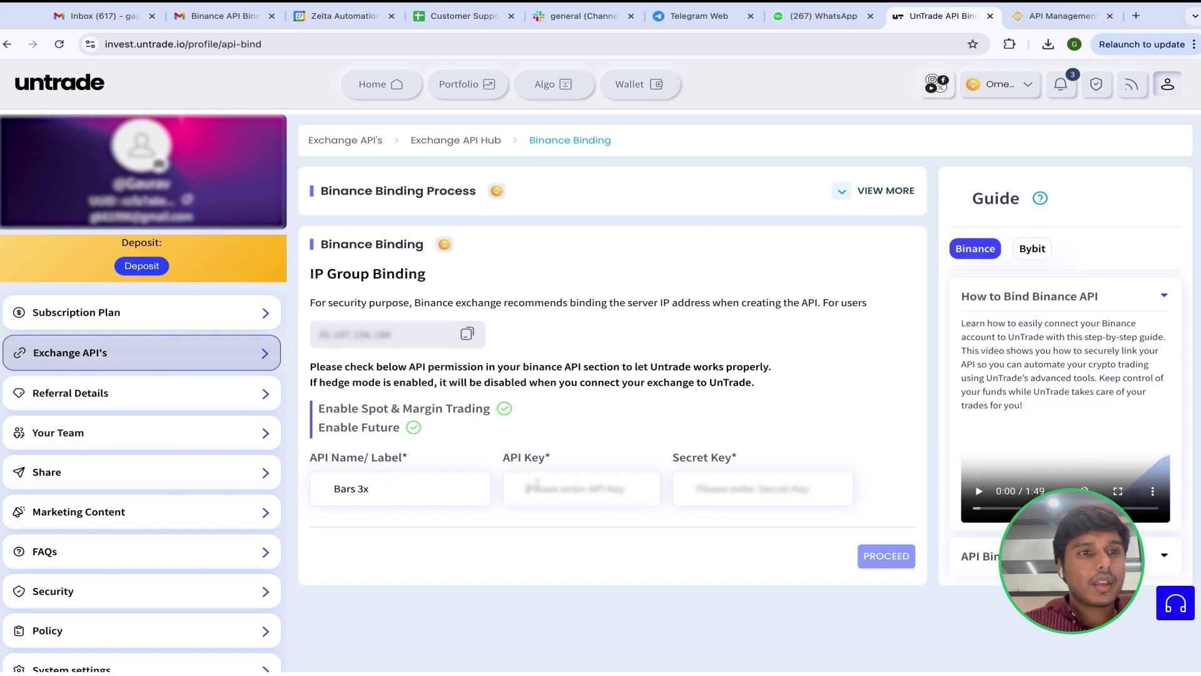
{"action": "left_click", "coordinate": [538, 488]}
{"action": "key", "text": "ctrl+v"}
{"action": "left_click", "coordinate": [468, 338]}
- Restrict the Bars 3x key to the trusted IP 35.197.156.184
{"action": "left_click", "coordinate": [1028, 17]}
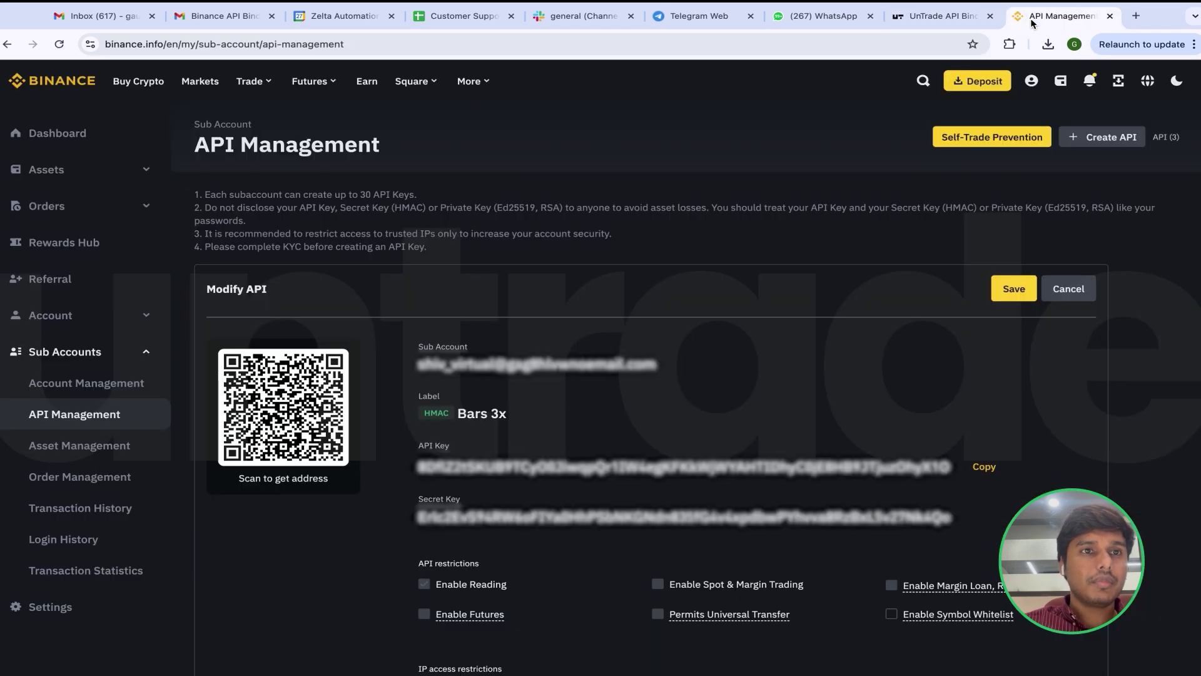
{"action": "scroll", "coordinate": [440, 442], "scroll_direction": "down", "scroll_amount": 5}
{"action": "left_click", "coordinate": [424, 371]}
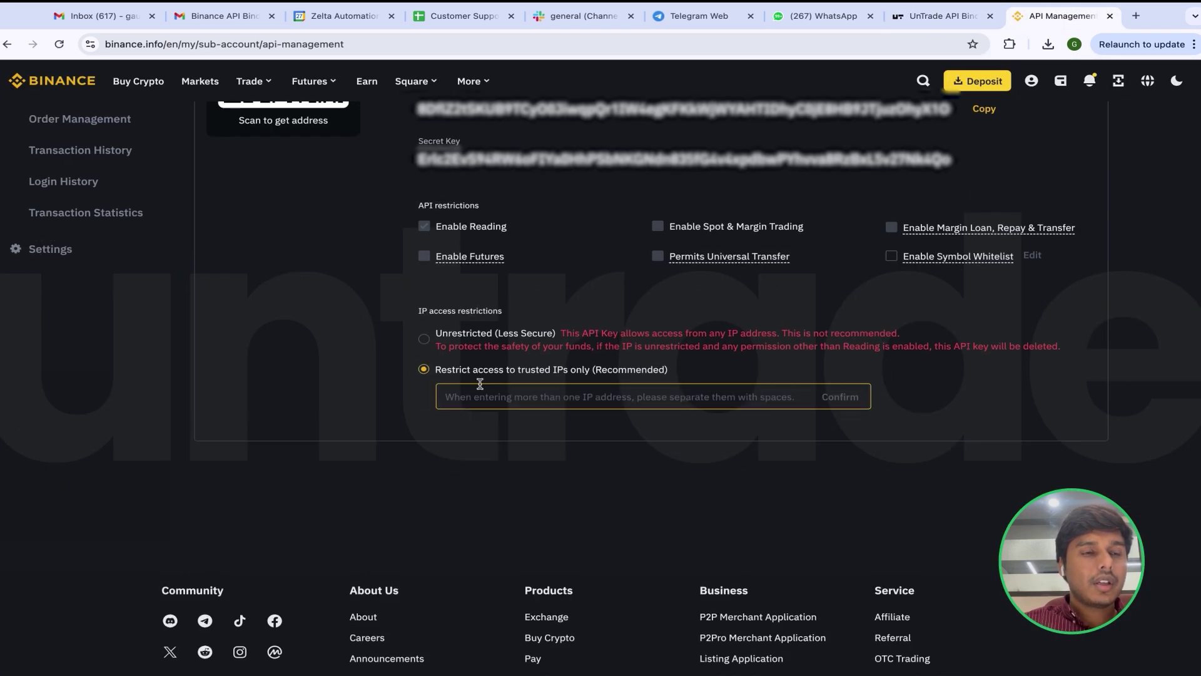
{"action": "key", "text": "ctrl+v"}
{"action": "left_click", "coordinate": [840, 396]}
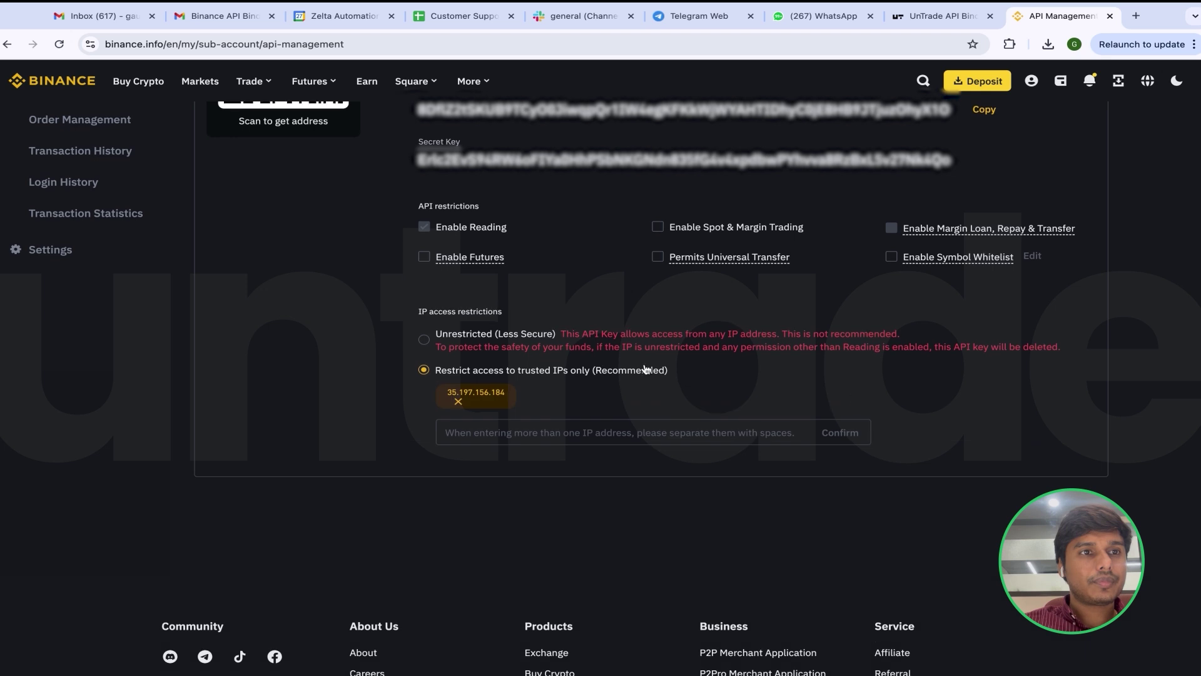
- Enable Futures and Spot & Margin trading permissions for the key
{"action": "scroll", "coordinate": [424, 322], "scroll_direction": "up", "scroll_amount": 1}
{"action": "left_click", "coordinate": [424, 322]}
{"action": "left_click", "coordinate": [657, 293]}
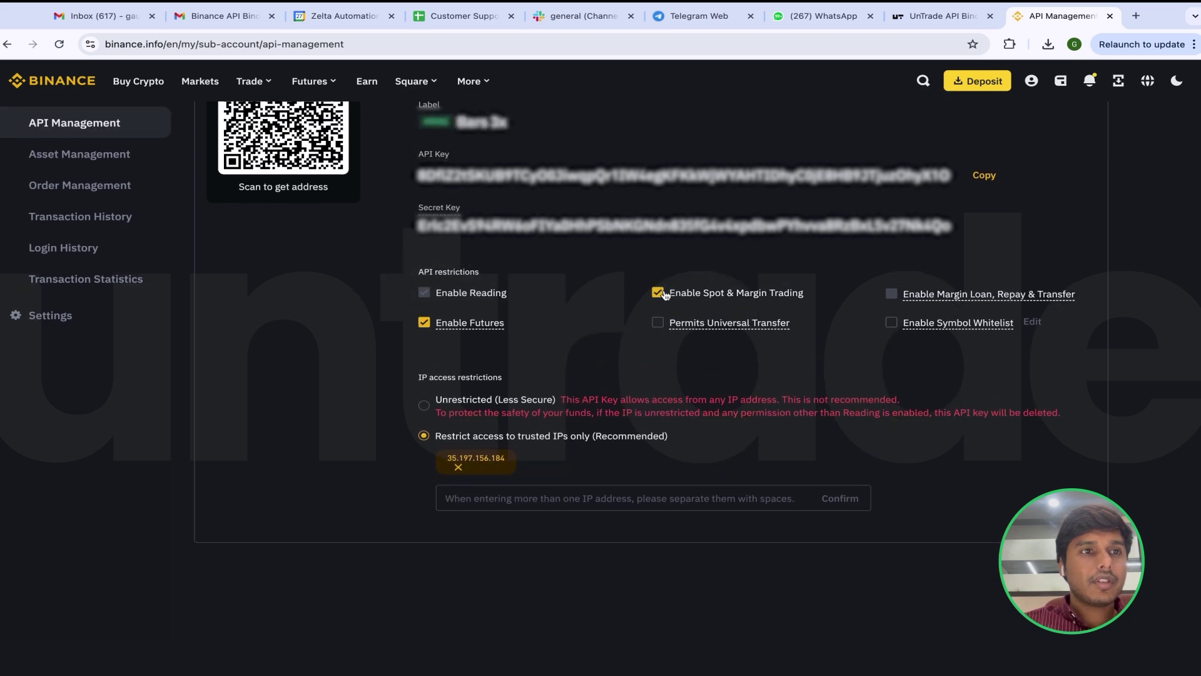
- Copy the Secret Key for the Untrade form, then save the key settings
{"action": "scroll", "coordinate": [666, 296], "scroll_direction": "up", "scroll_amount": 1}
{"action": "scroll", "coordinate": [665, 295], "scroll_direction": "up", "scroll_amount": 1}
{"action": "scroll", "coordinate": [938, 276], "scroll_direction": "up", "scroll_amount": 1}
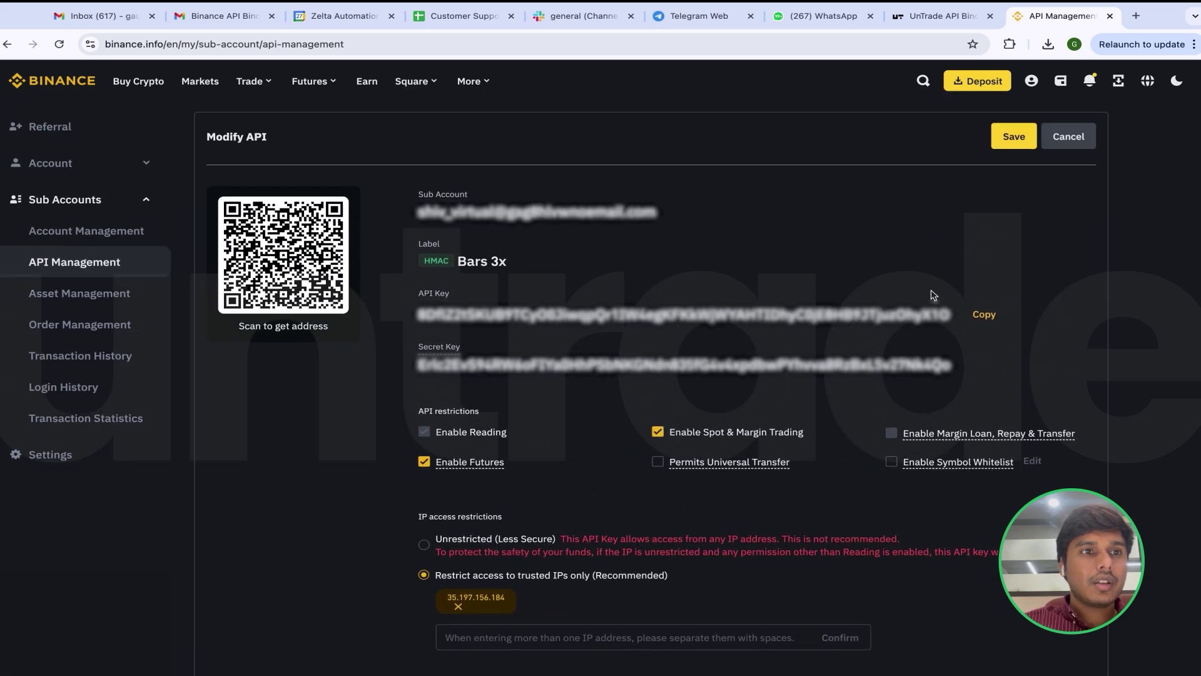
{"action": "double_click", "coordinate": [822, 366]}
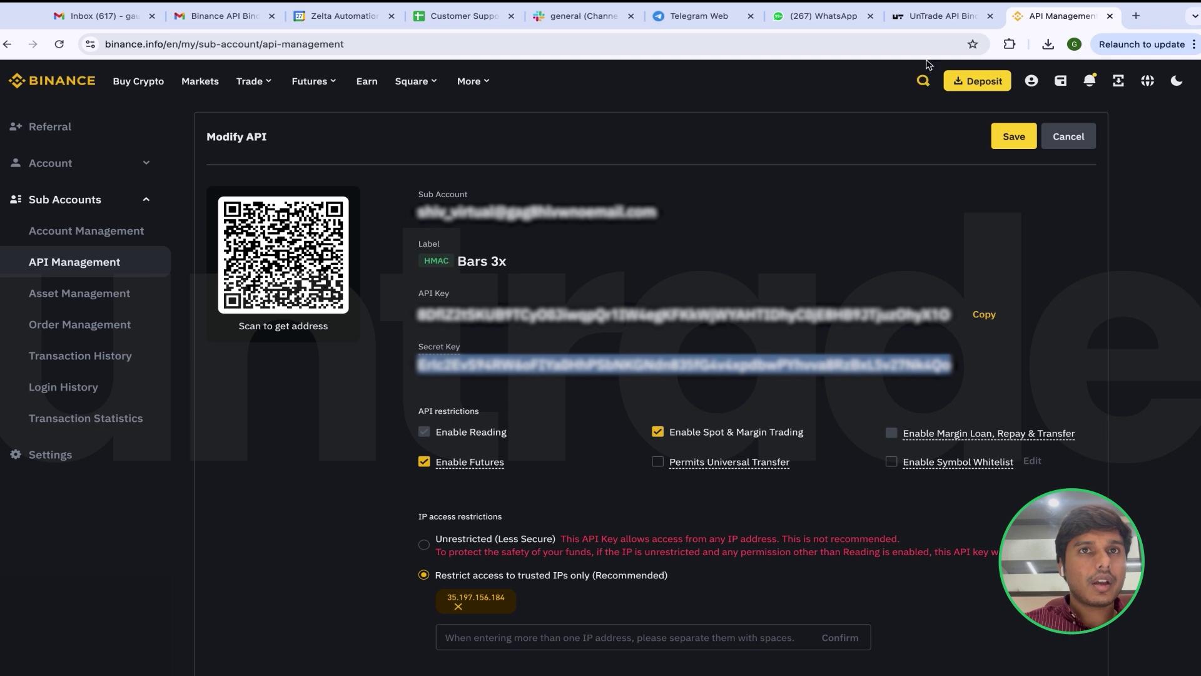
{"action": "left_click", "coordinate": [938, 16]}
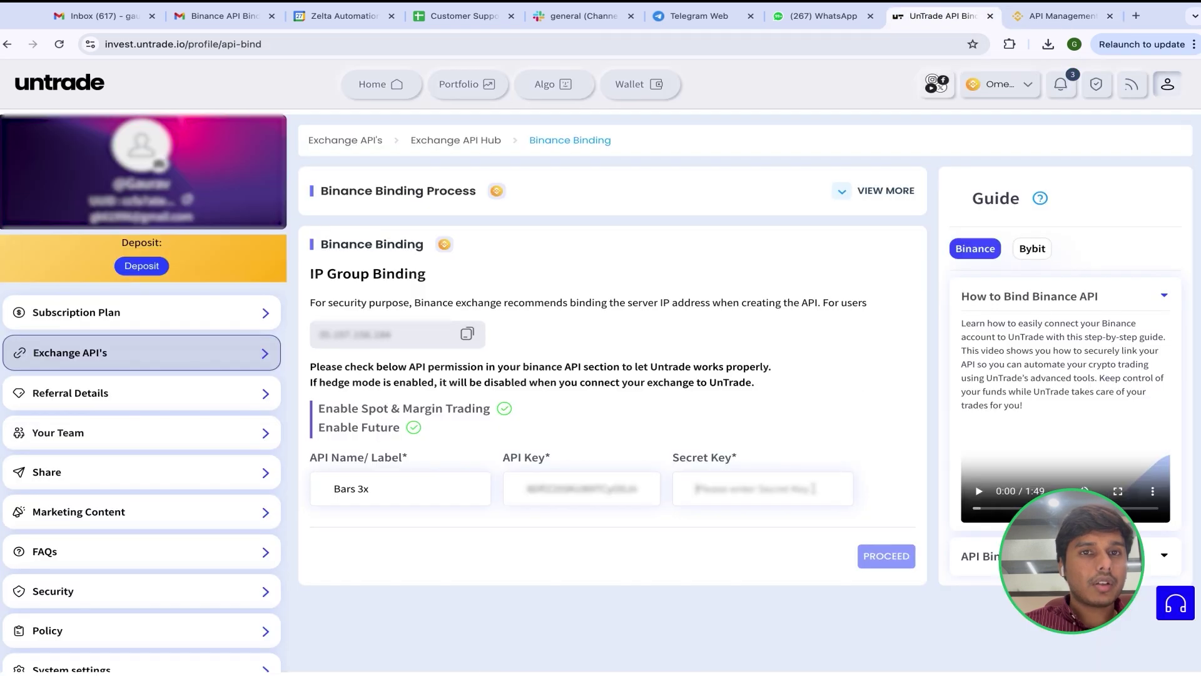
{"action": "left_click", "coordinate": [1051, 16]}
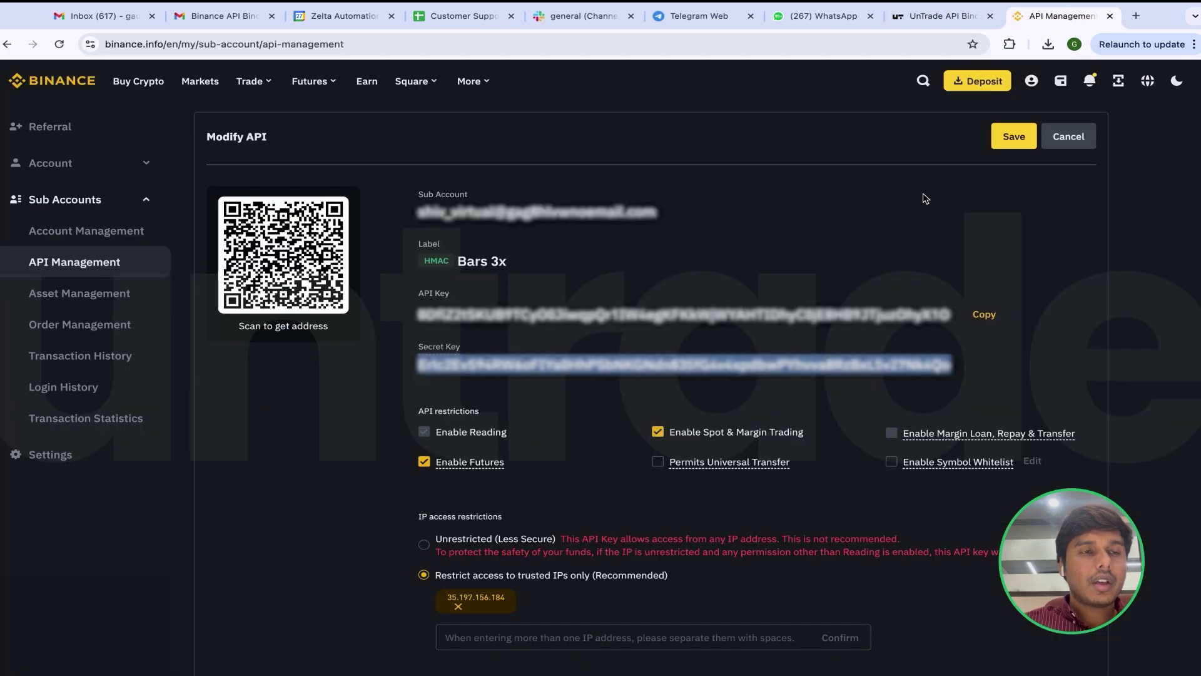
{"action": "left_click", "coordinate": [1007, 142]}
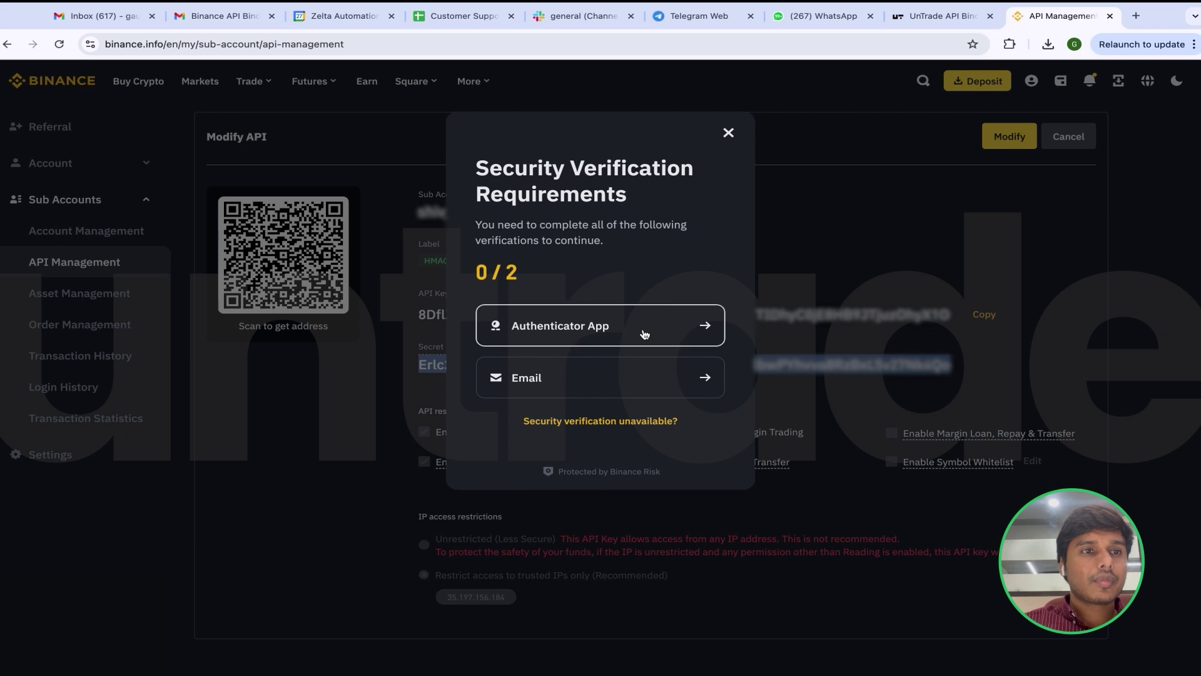
- Enter the authenticator app code and the emailed code to confirm the Bars 3x key changes
{"action": "left_click", "coordinate": [644, 334]}
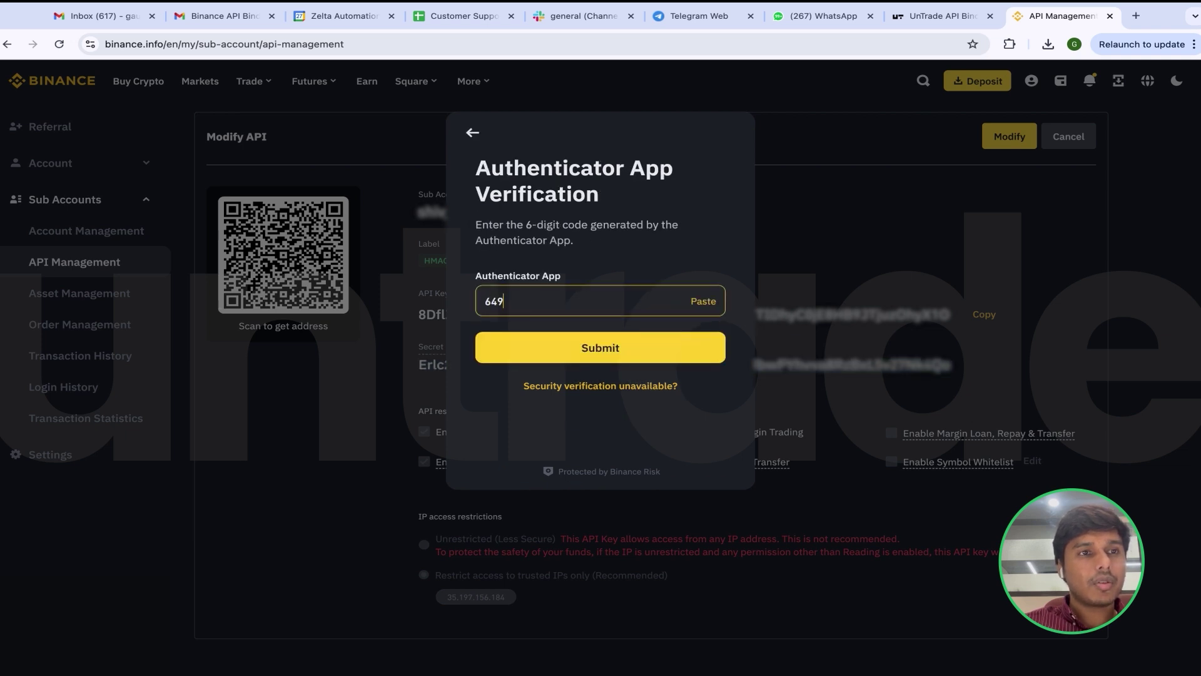
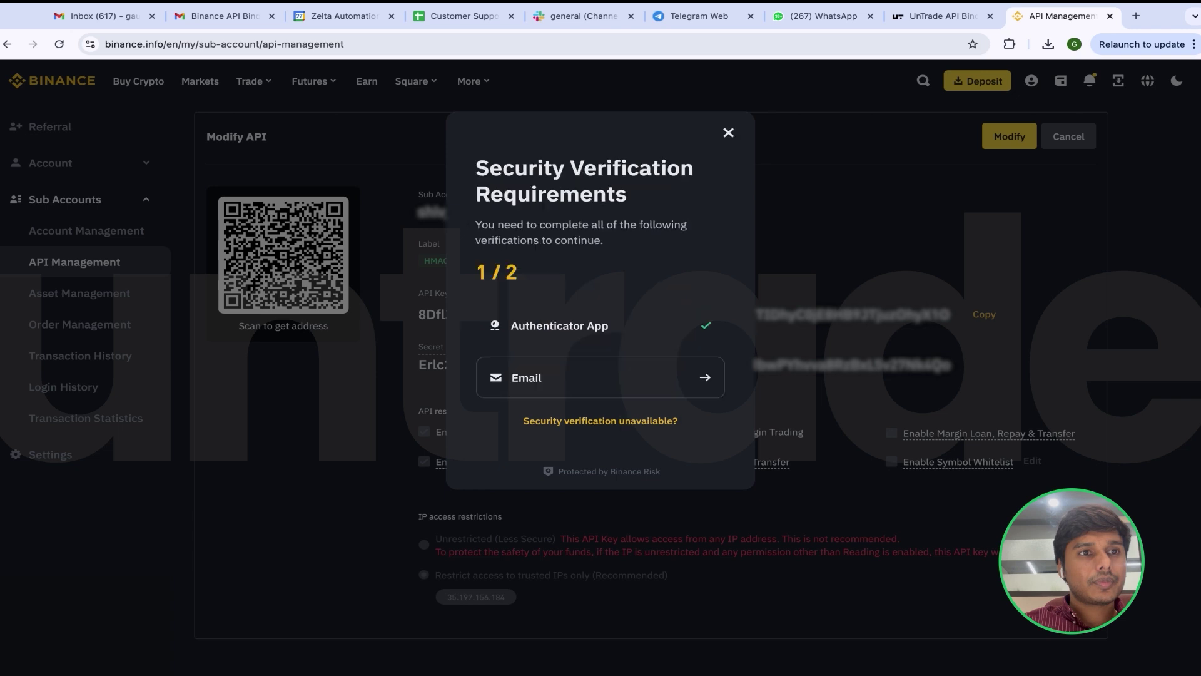
{"action": "left_click", "coordinate": [546, 387]}
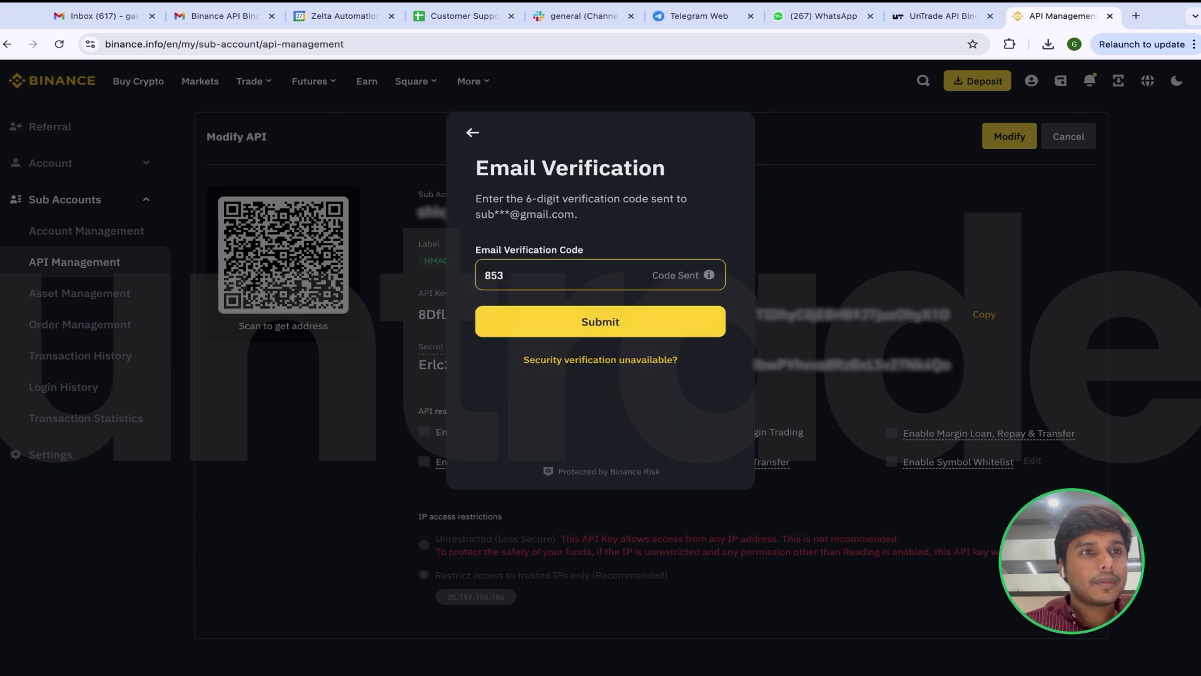
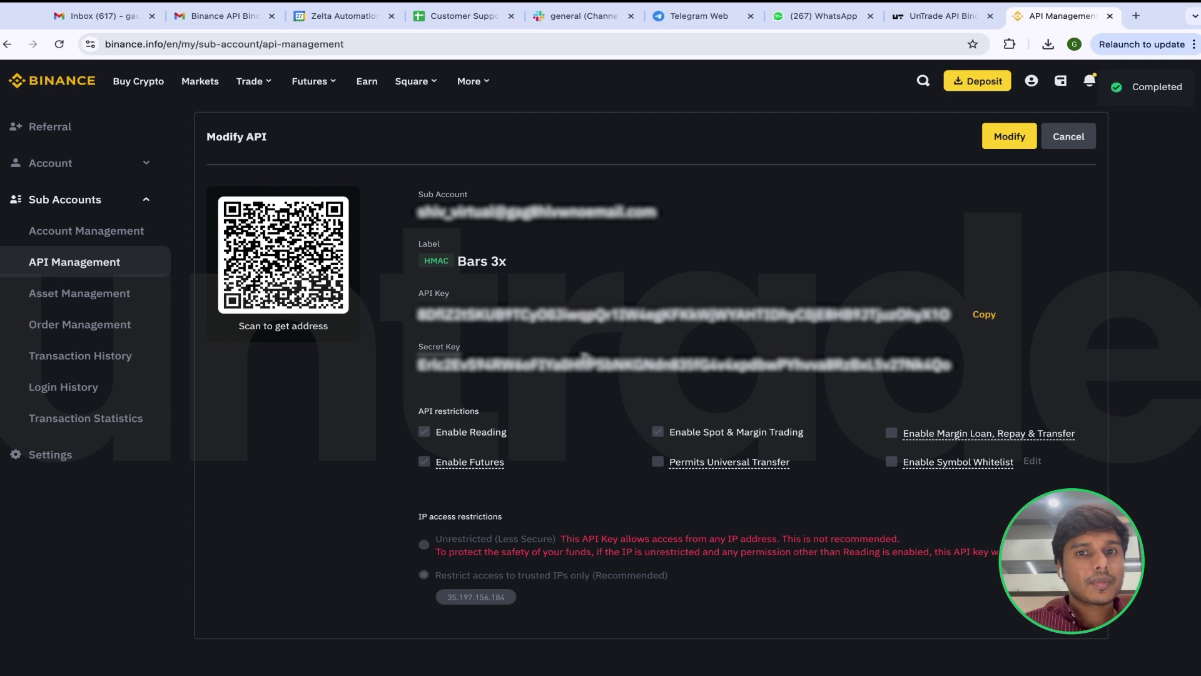
{"action": "scroll", "coordinate": [586, 401], "scroll_direction": "down", "scroll_amount": 2}
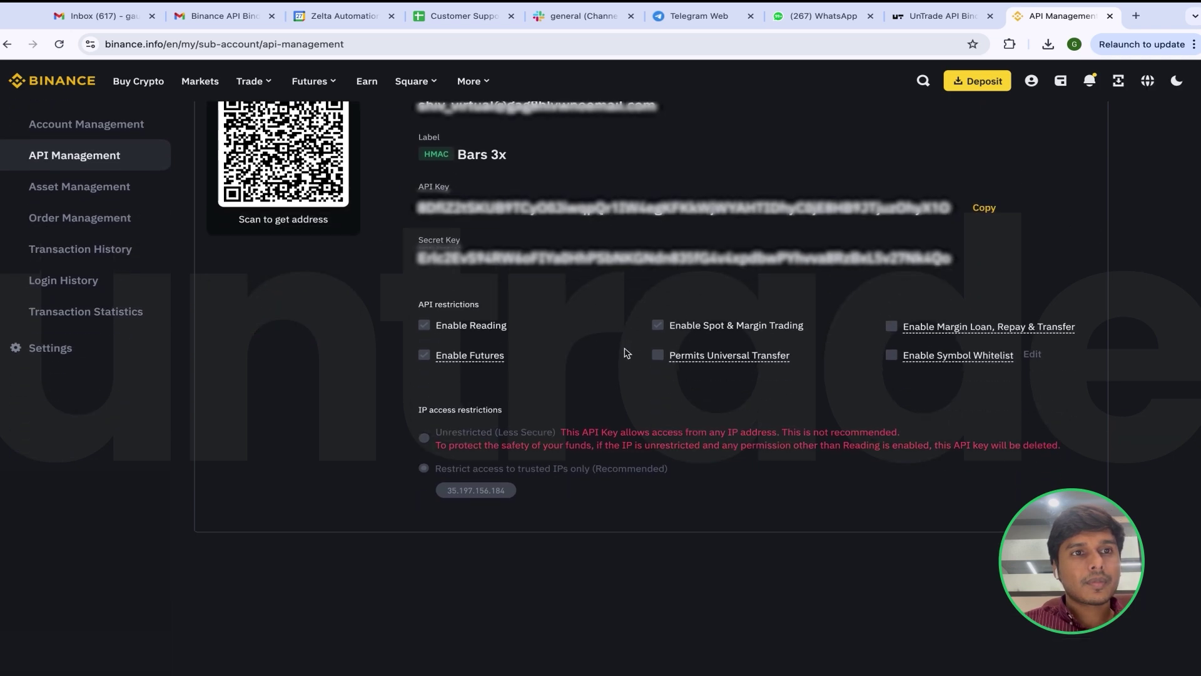
- Submit the Bars 3x key in Untrade and enter the emailed 4-digit OTP to bind it
{"action": "scroll", "coordinate": [916, 134], "scroll_direction": "up", "scroll_amount": 2}
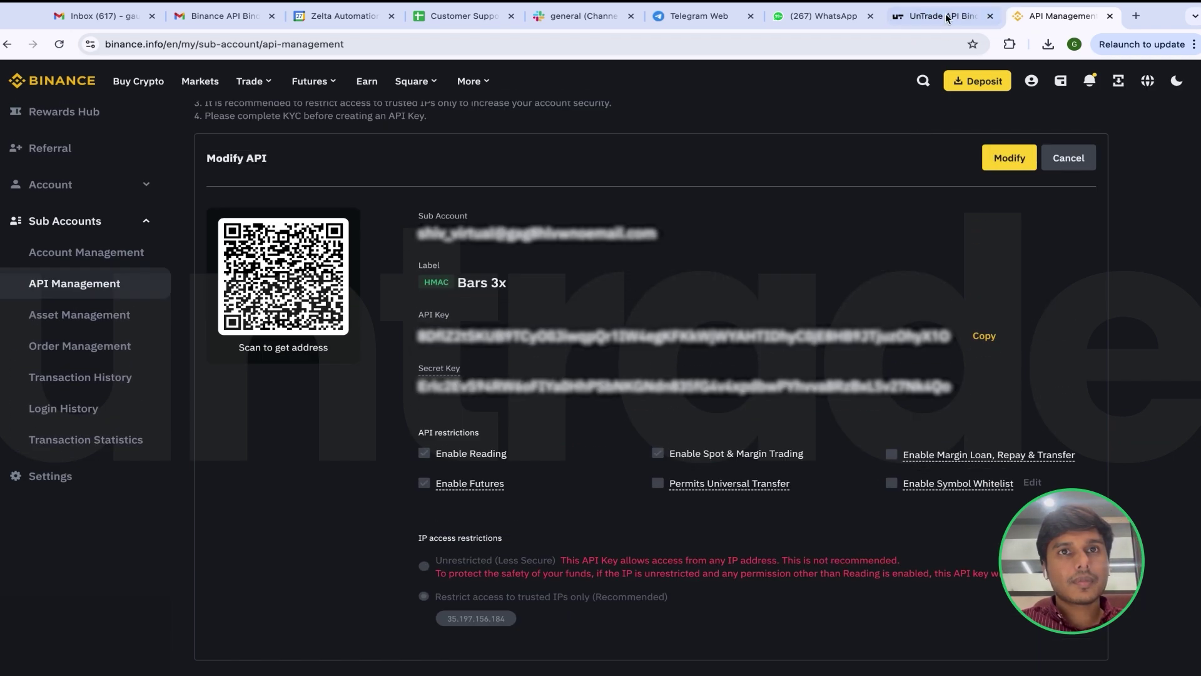
{"action": "left_click", "coordinate": [944, 16]}
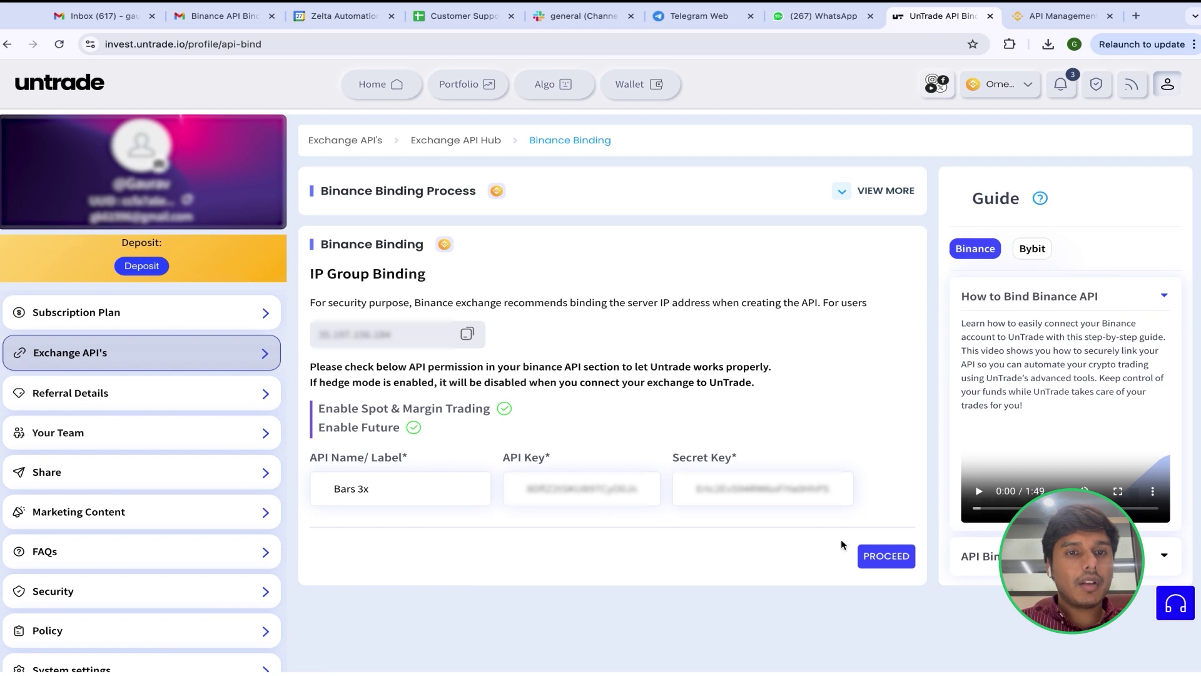
{"action": "left_click", "coordinate": [866, 563]}
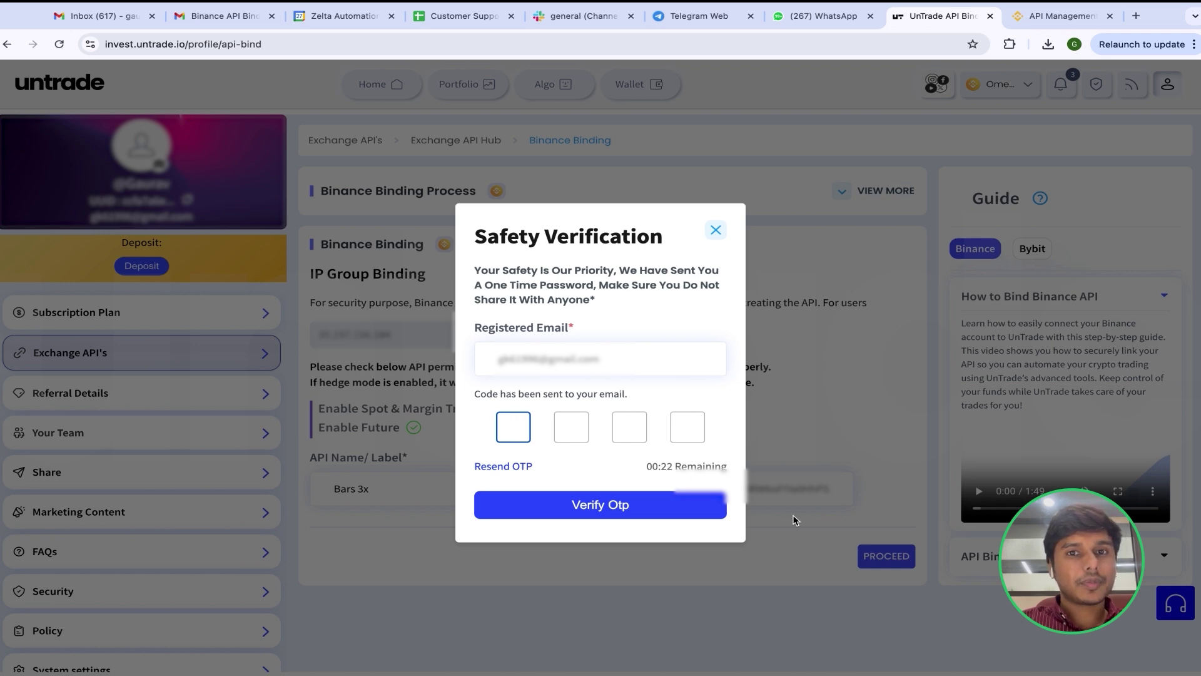
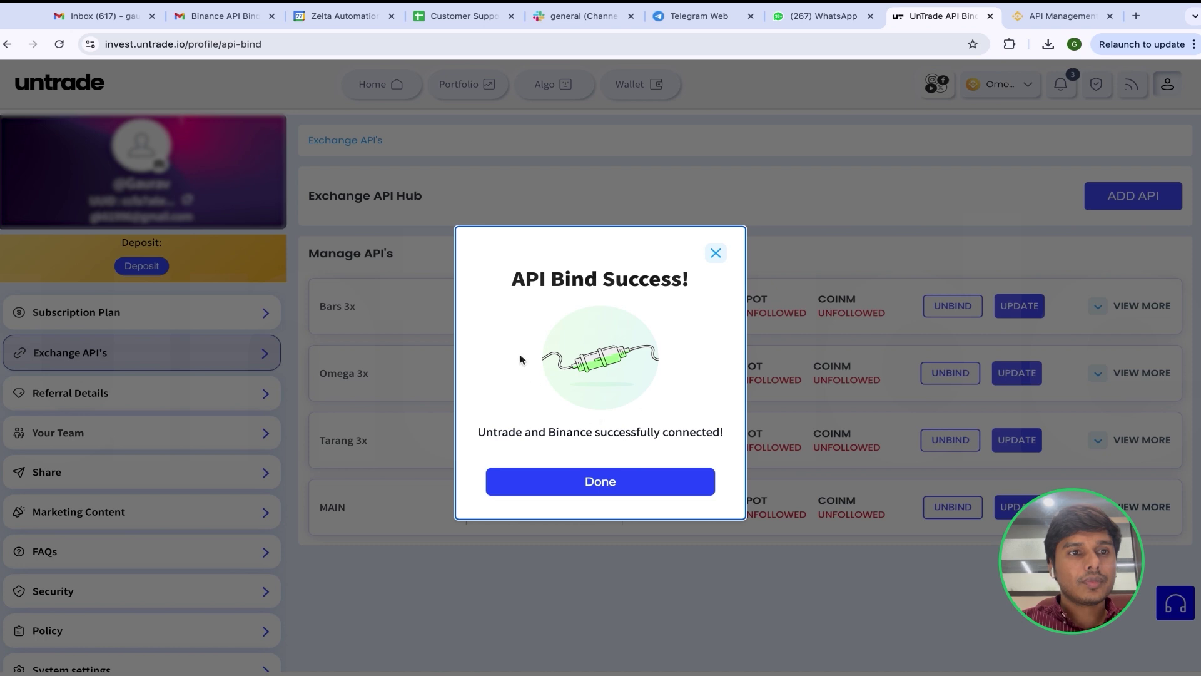
- Switch the active Untrade API profile to Bars 3x
{"action": "left_click", "coordinate": [574, 482]}
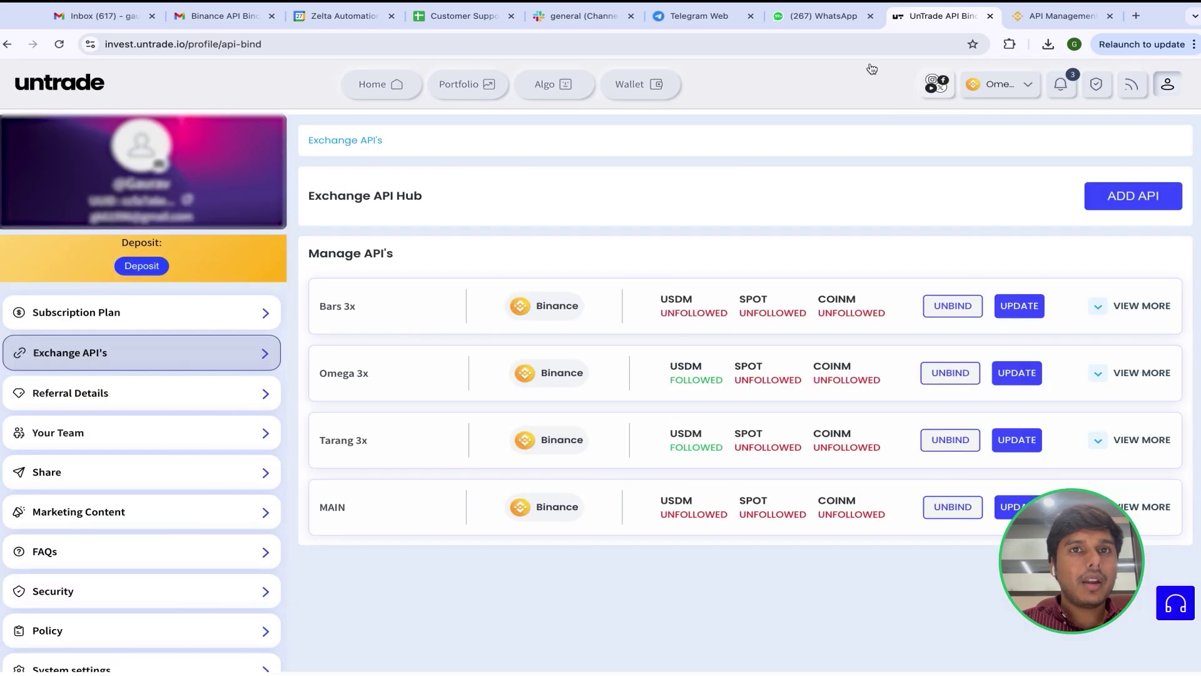
{"action": "left_click", "coordinate": [1001, 86]}
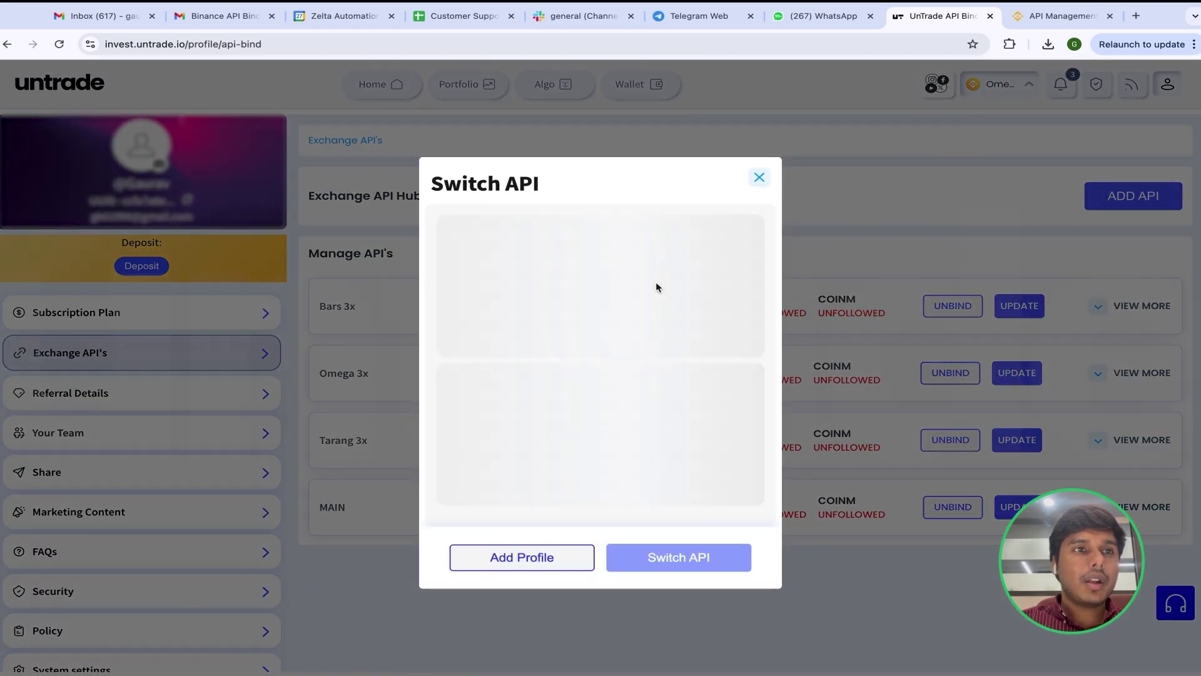
{"action": "scroll", "coordinate": [591, 344], "scroll_direction": "down", "scroll_amount": 1}
{"action": "left_click", "coordinate": [610, 268]}
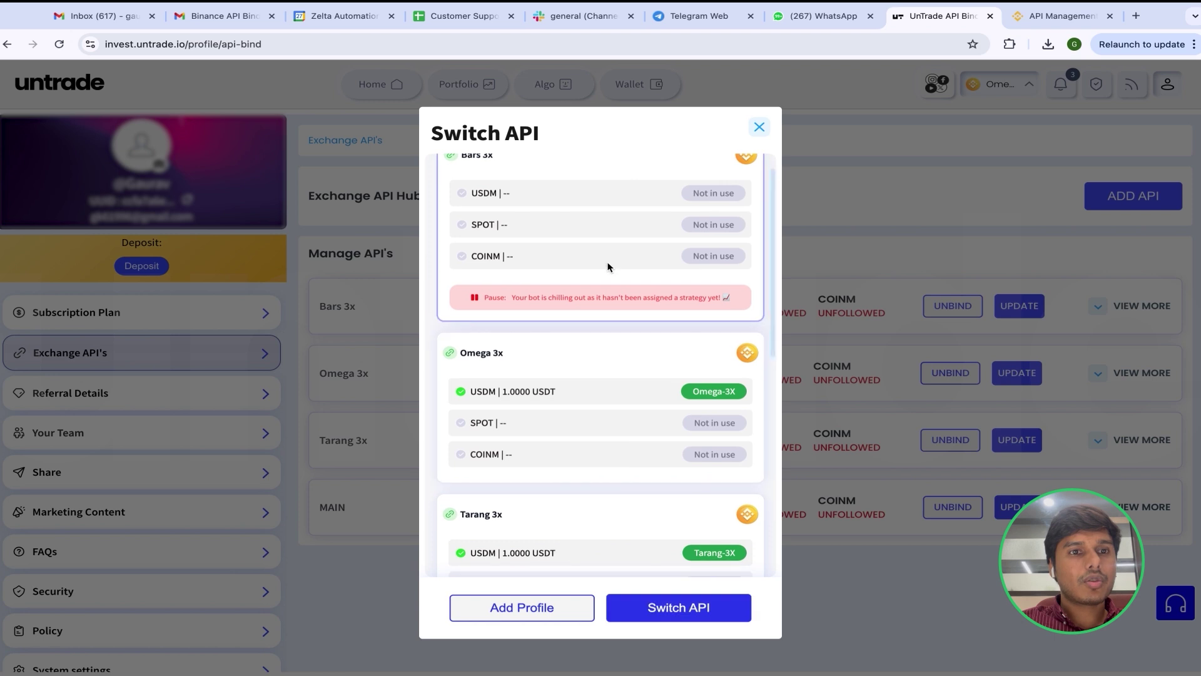
{"action": "left_click", "coordinate": [720, 611]}
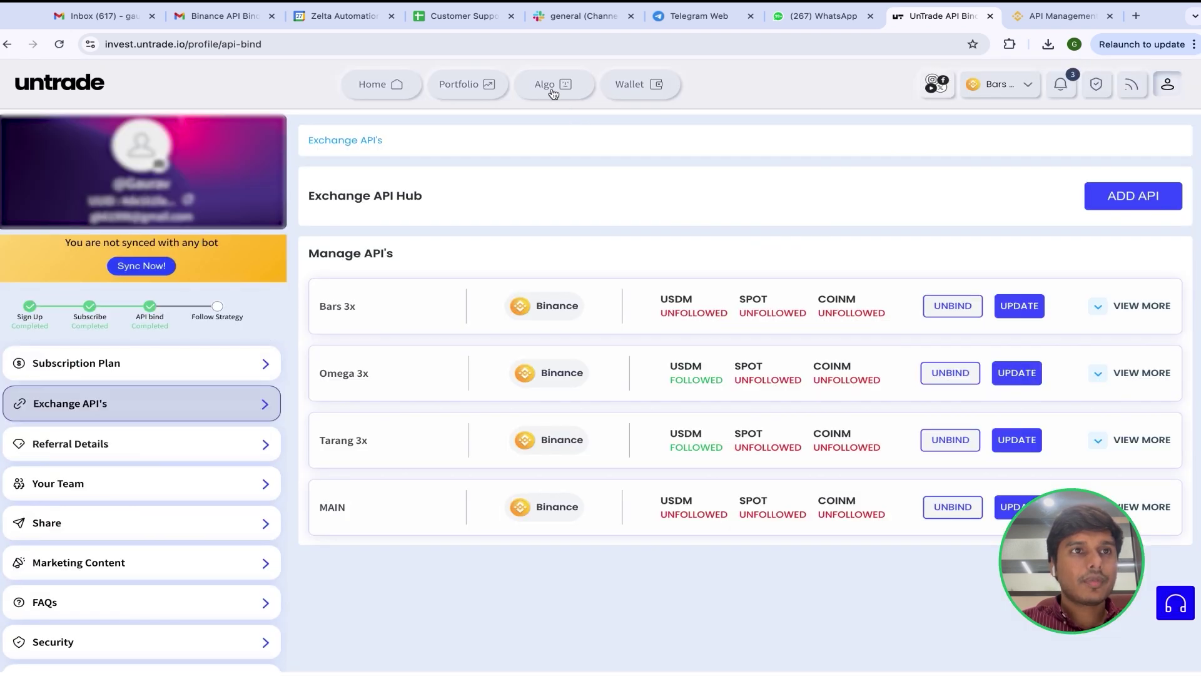
- Follow the Bars - USDM - BTCUSDT - 3X strategy from the Algo list
{"action": "left_click", "coordinate": [554, 87]}
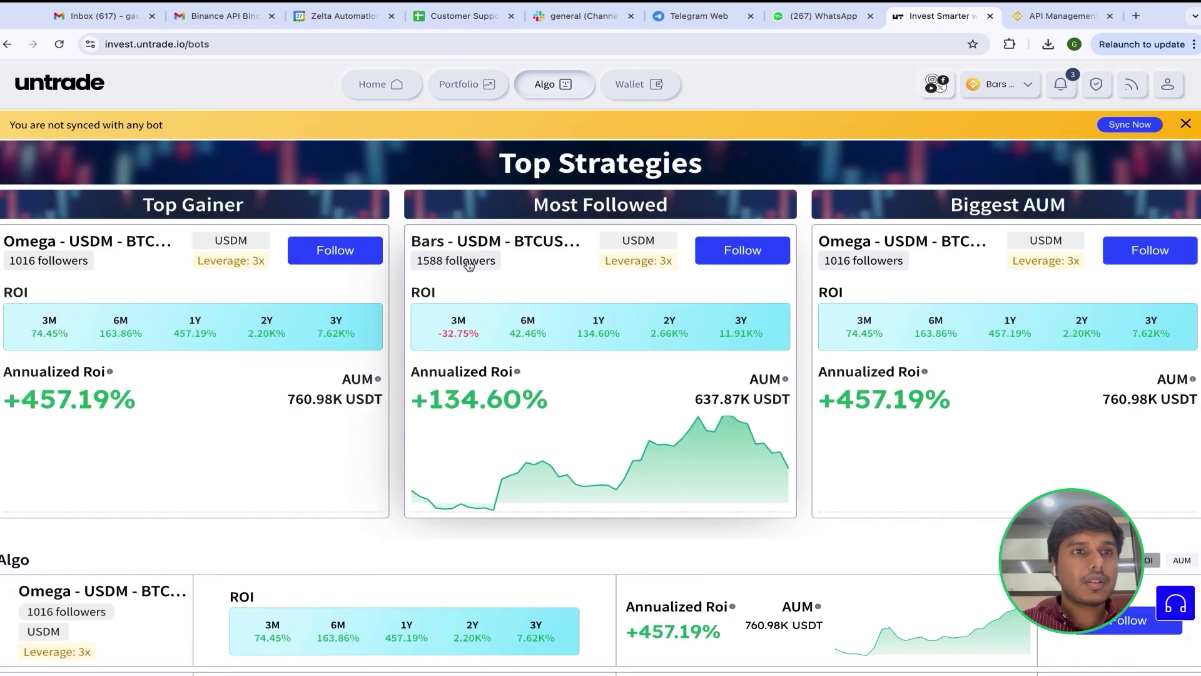
{"action": "left_click", "coordinate": [748, 257]}
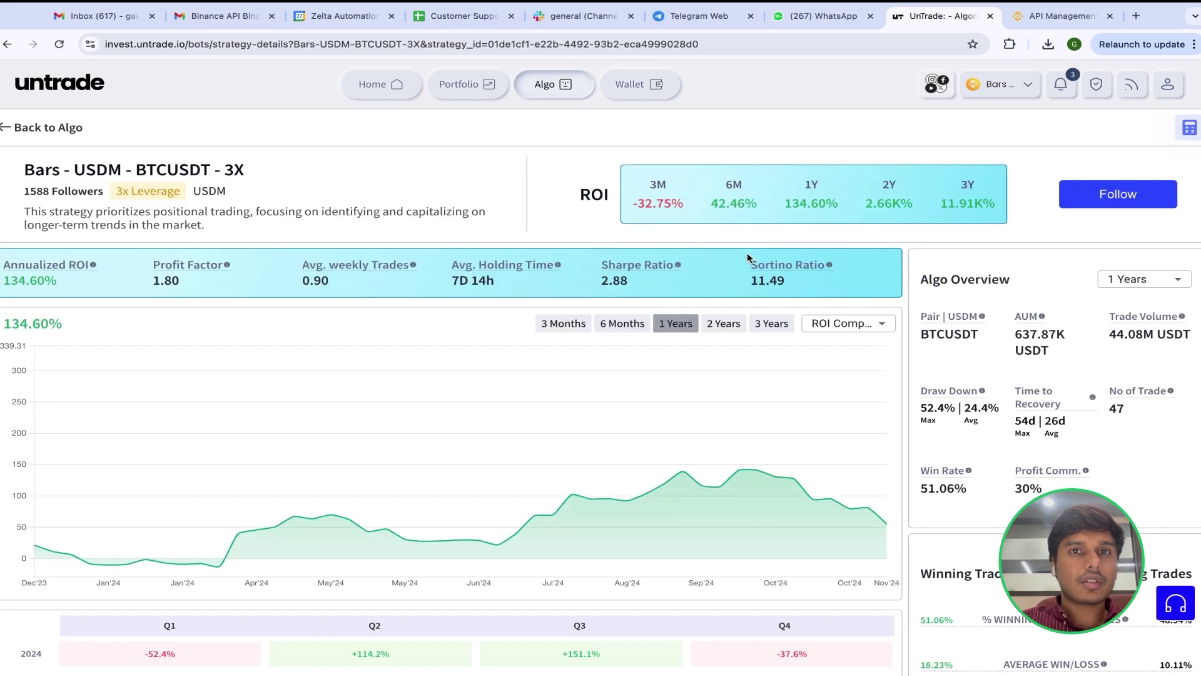
{"action": "left_click", "coordinate": [1113, 197]}
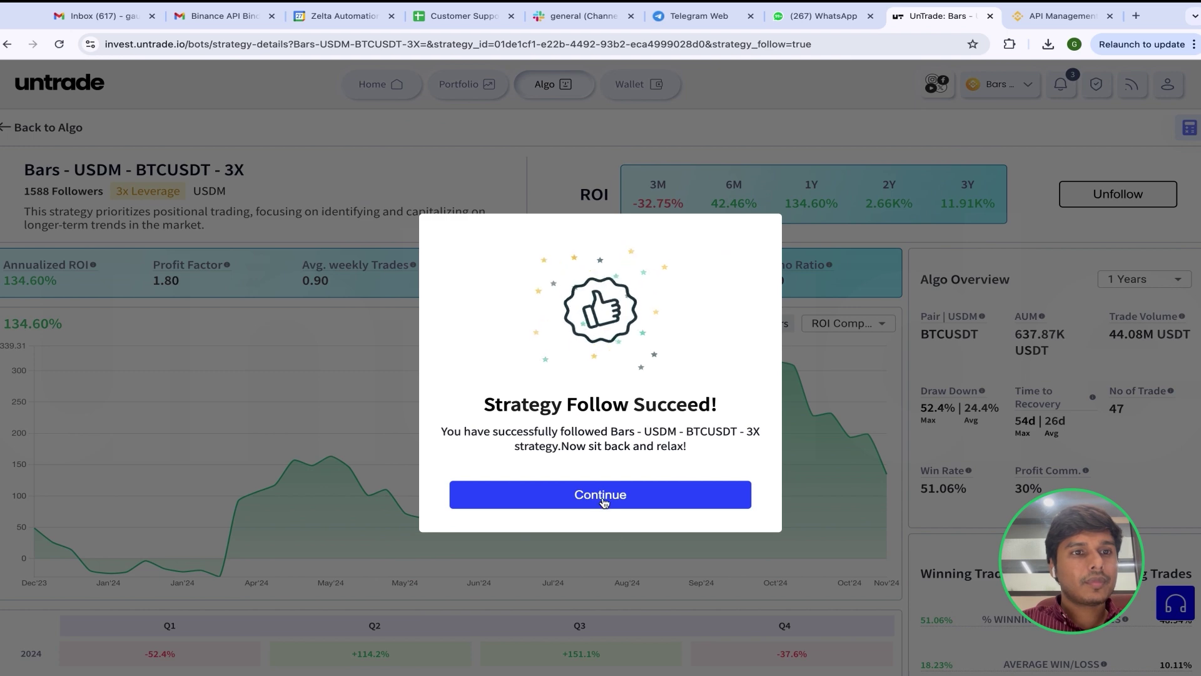
{"action": "left_click", "coordinate": [603, 496]}
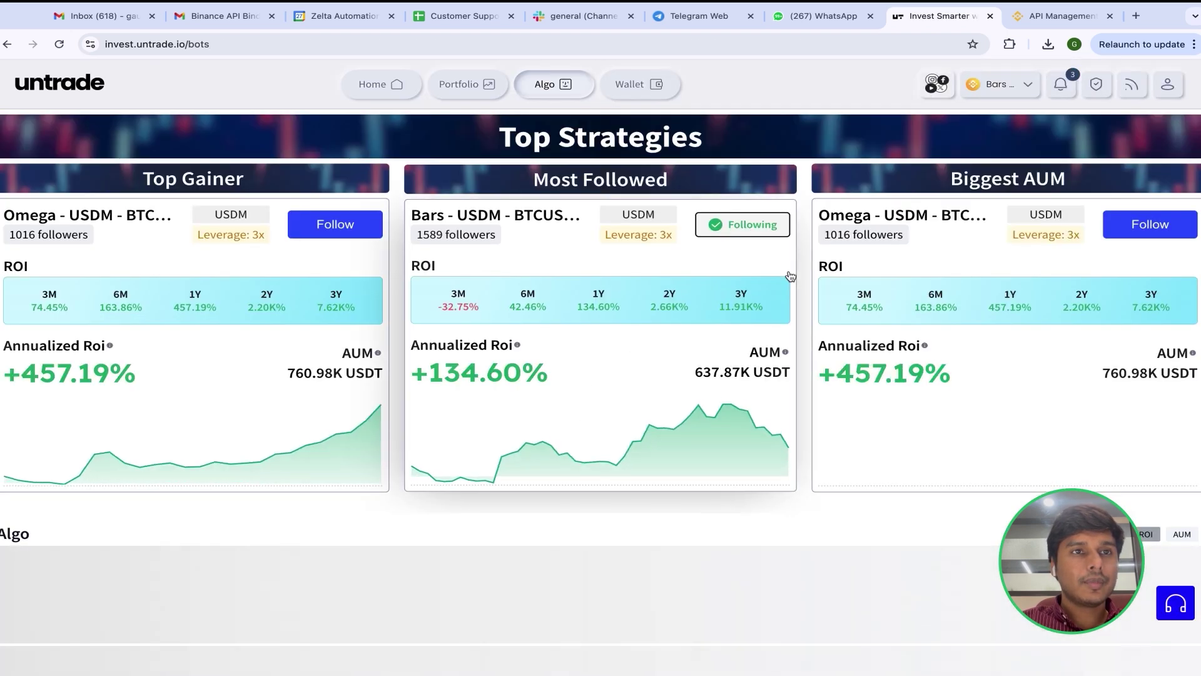
{"action": "scroll", "coordinate": [721, 344], "scroll_direction": "down", "scroll_amount": 2}
{"action": "scroll", "coordinate": [691, 430], "scroll_direction": "down", "scroll_amount": 3}
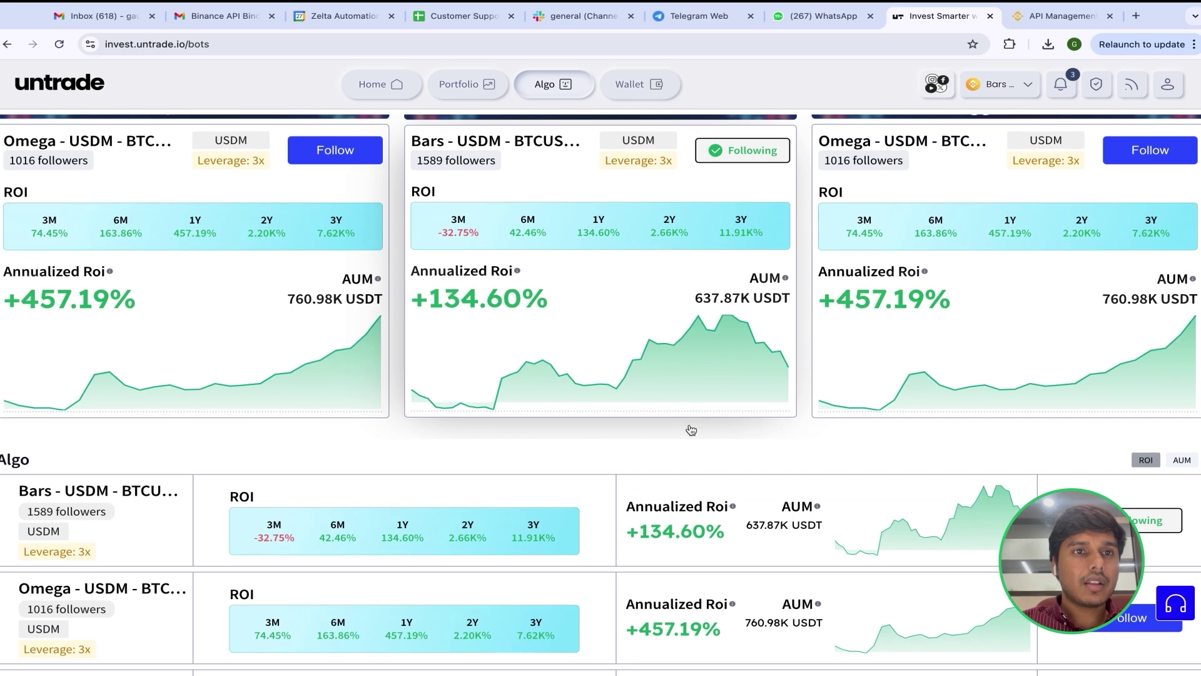